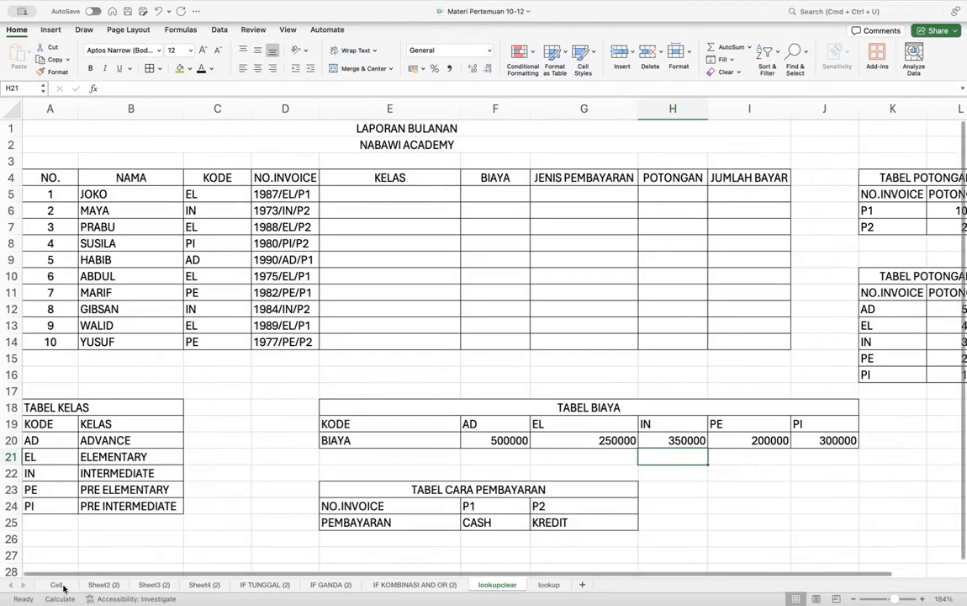
- Browse the Cell, Sheet2 (2), Sheet3 (2) and Sheet4 (2) sheets, checking G15's data-count formula
click(62, 586)
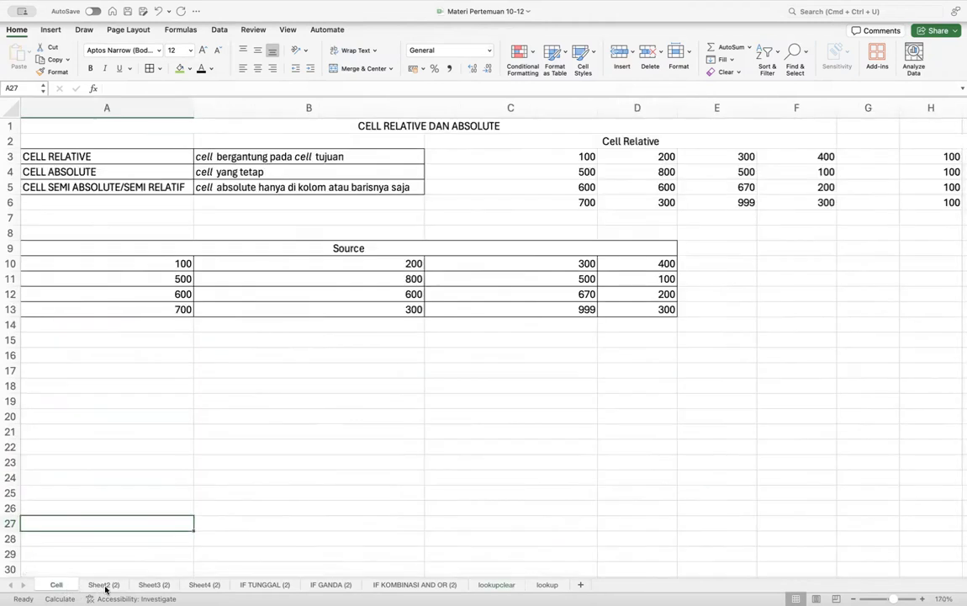
click(104, 586)
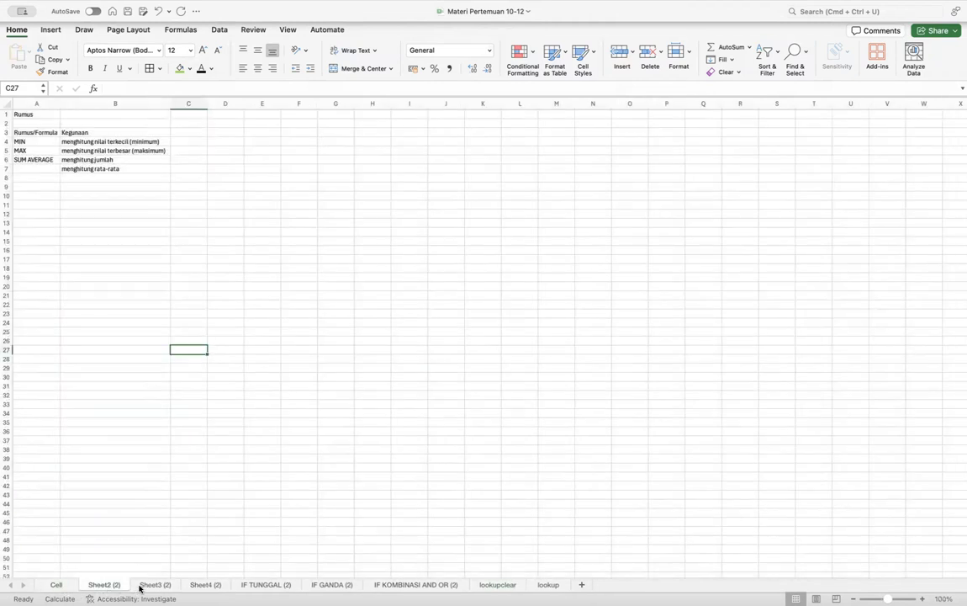
click(167, 585)
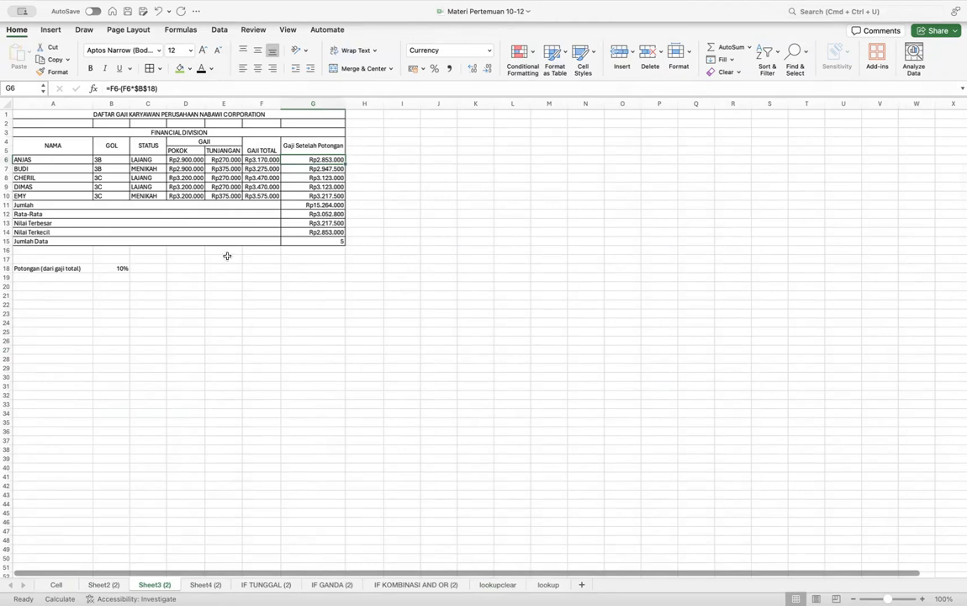
click(304, 240)
click(215, 583)
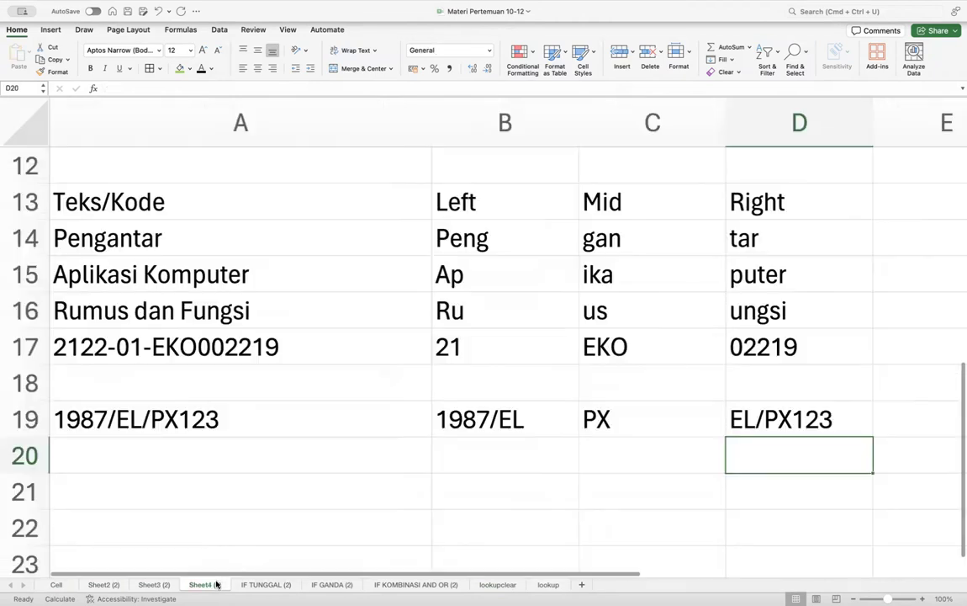
- Look through the IF TUNGGAL, IF GANDA and IF KOMBINASI AND OR sheets, ending on lookupclear
scroll(320, 384, down, 5)
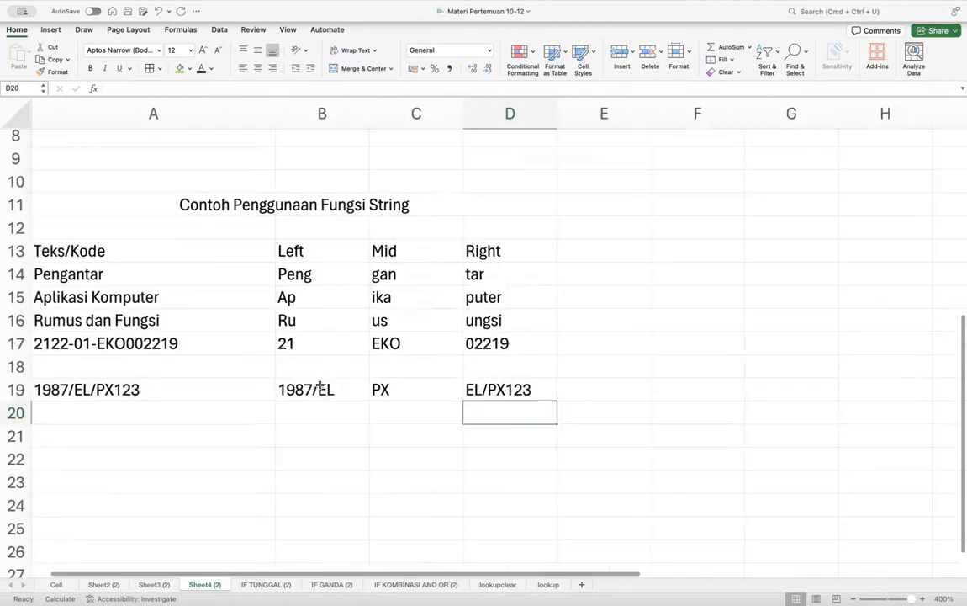
click(265, 584)
click(335, 584)
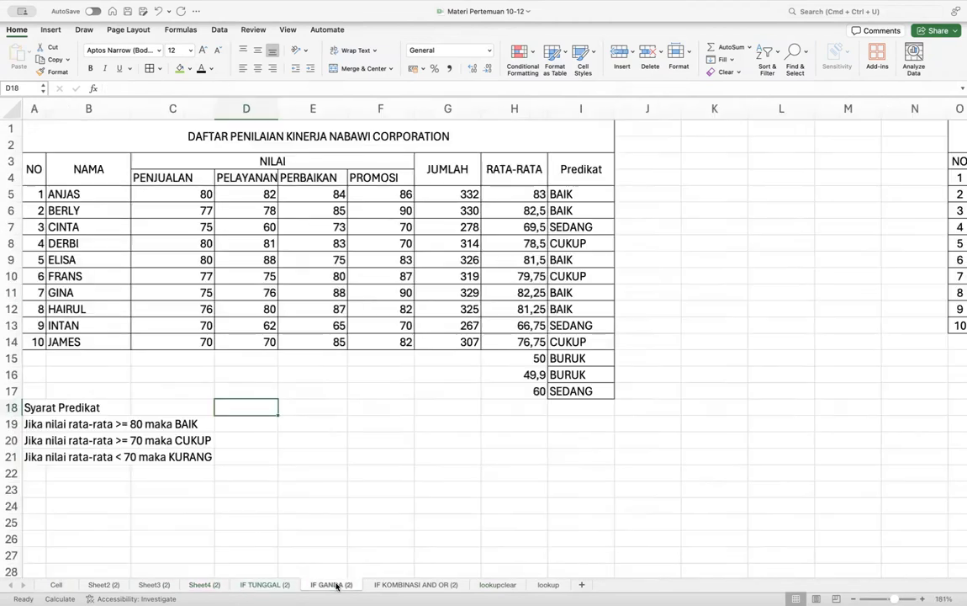
click(405, 584)
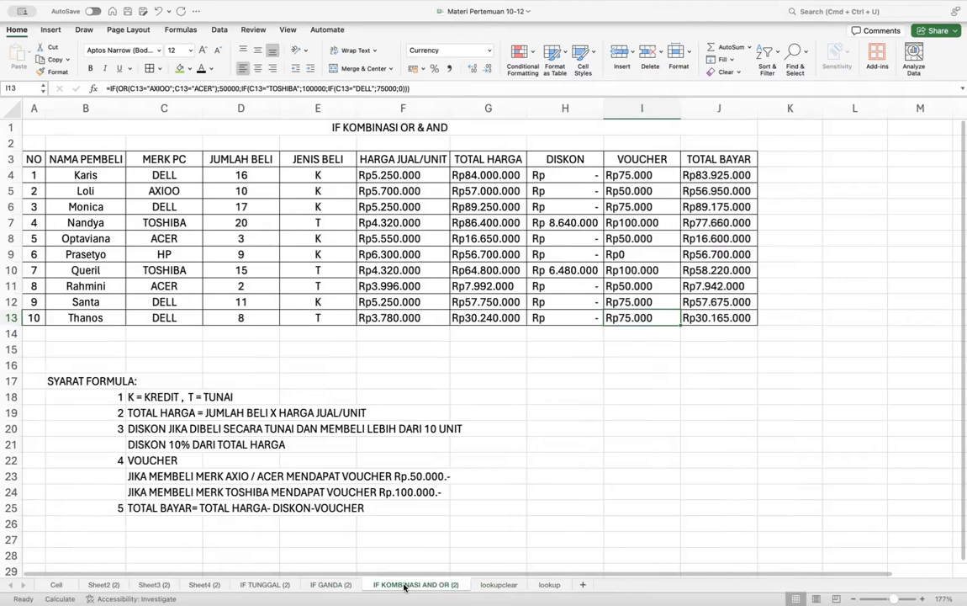
click(497, 585)
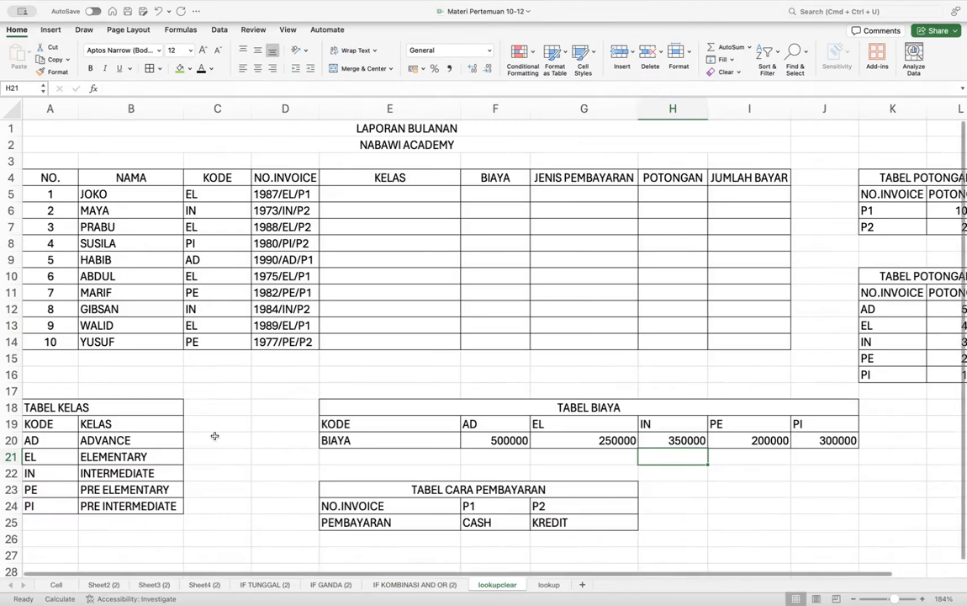
- Scroll the lookupclear sheet to bring the TABEL KELAS table into view
scroll(215, 435, down, 1)
scroll(214, 436, down, 2)
scroll(215, 436, up, 5)
scroll(215, 436, up, 6)
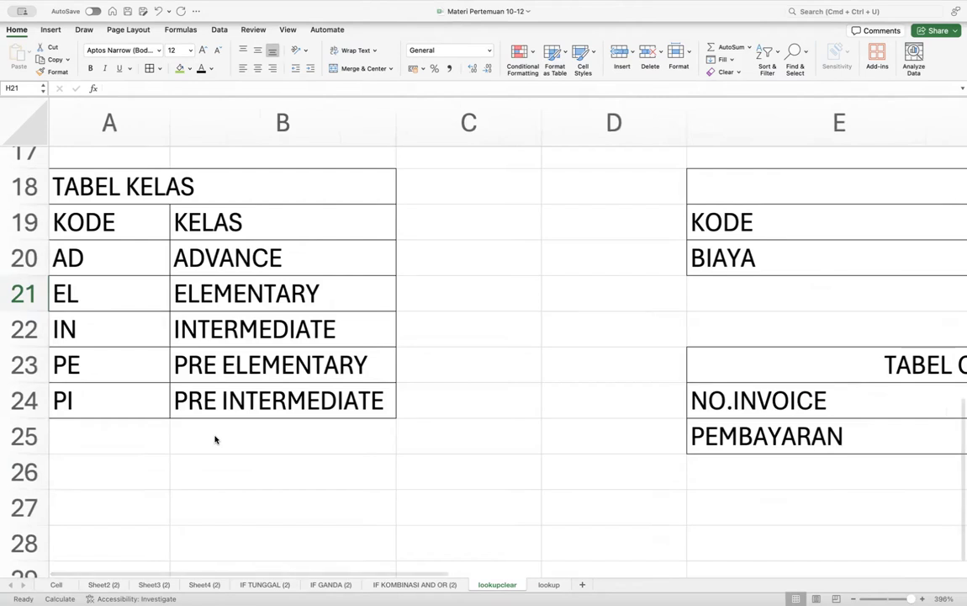
click(119, 254)
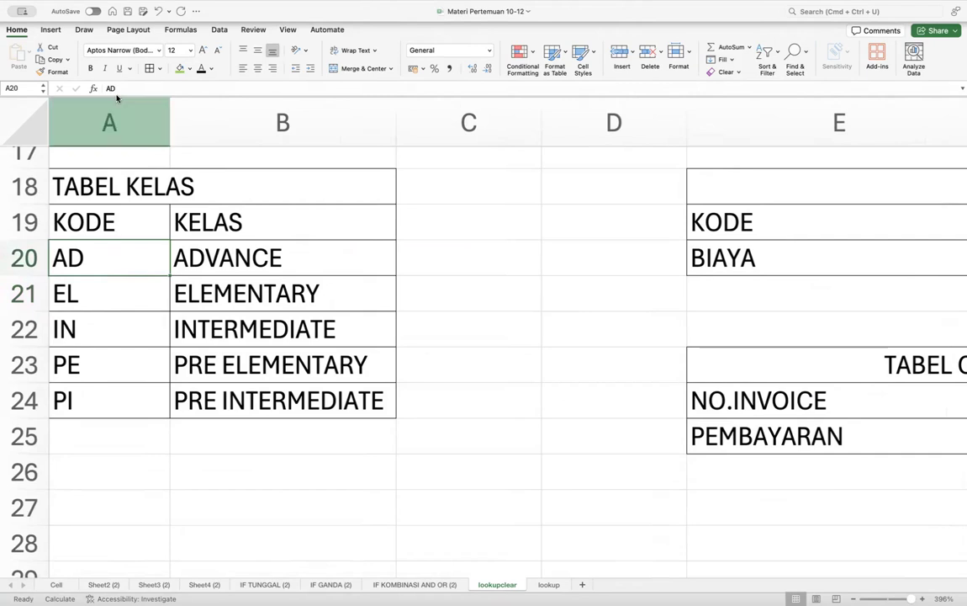
drag(111, 126, 213, 136)
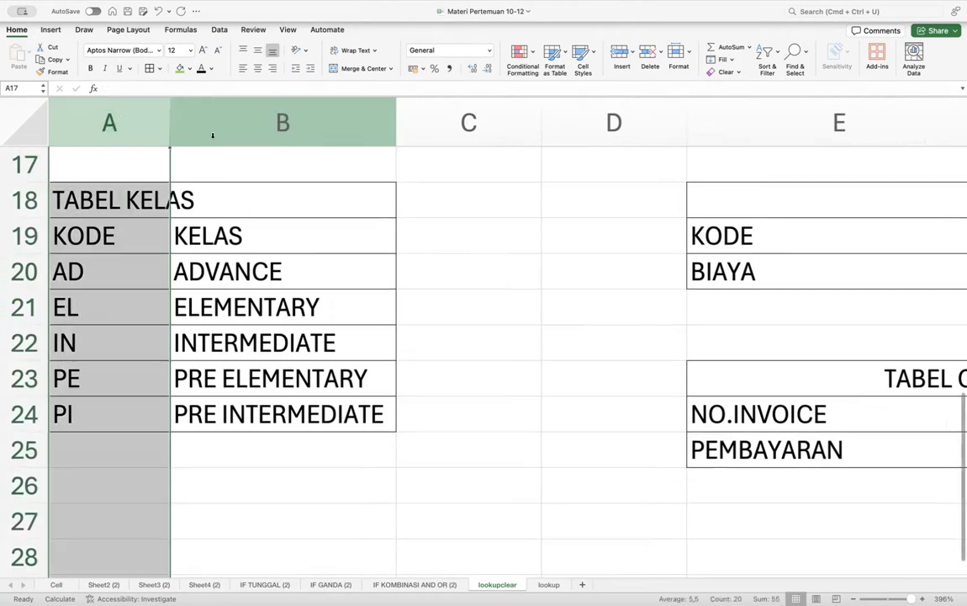
click(243, 117)
click(180, 258)
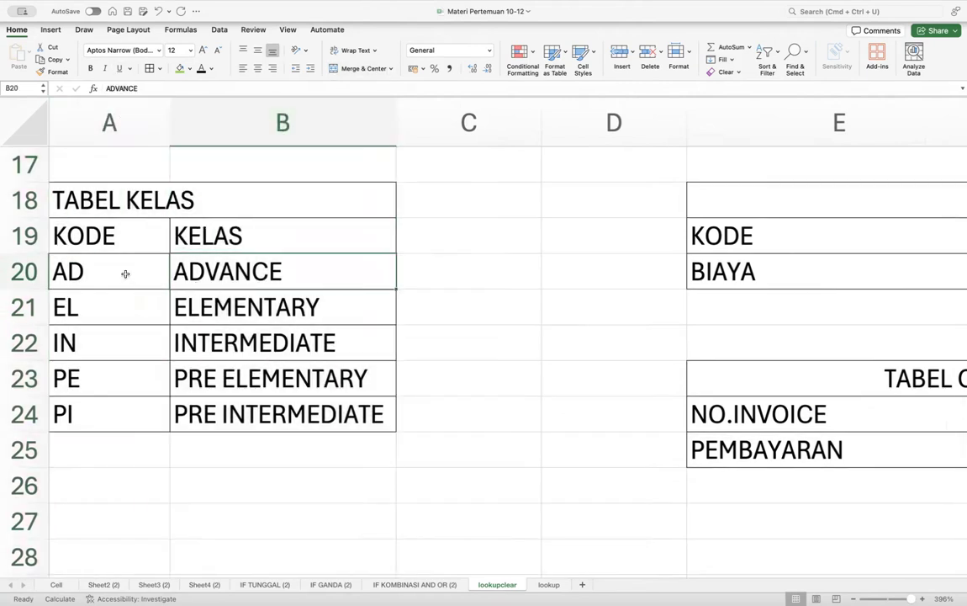
drag(118, 276, 106, 413)
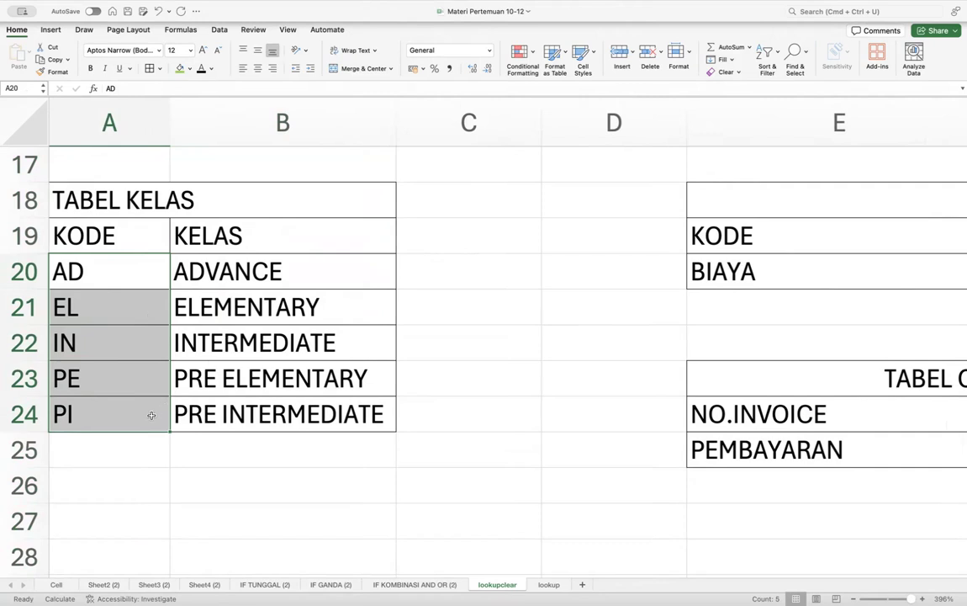
click(240, 268)
drag(239, 267, 230, 390)
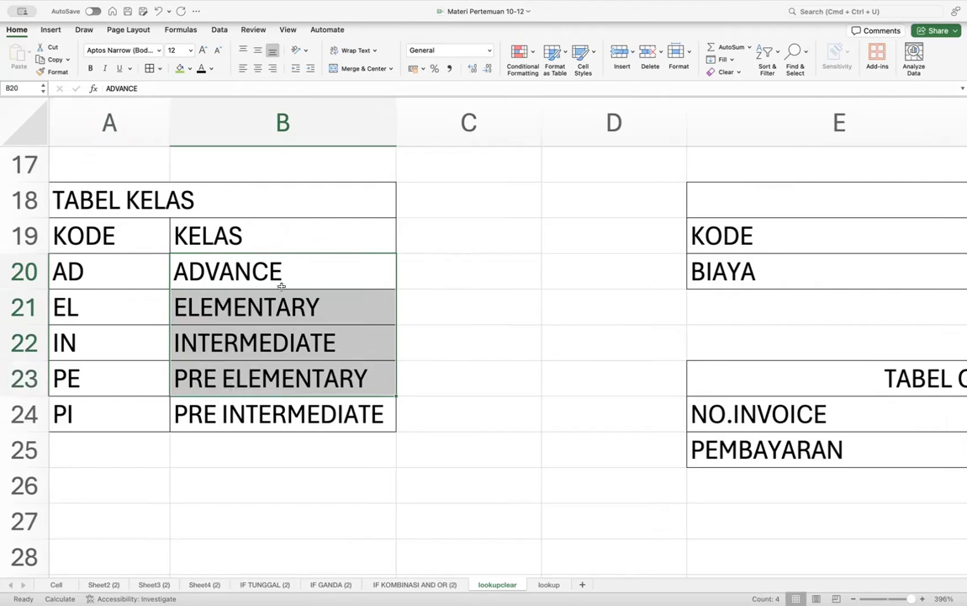
click(283, 280)
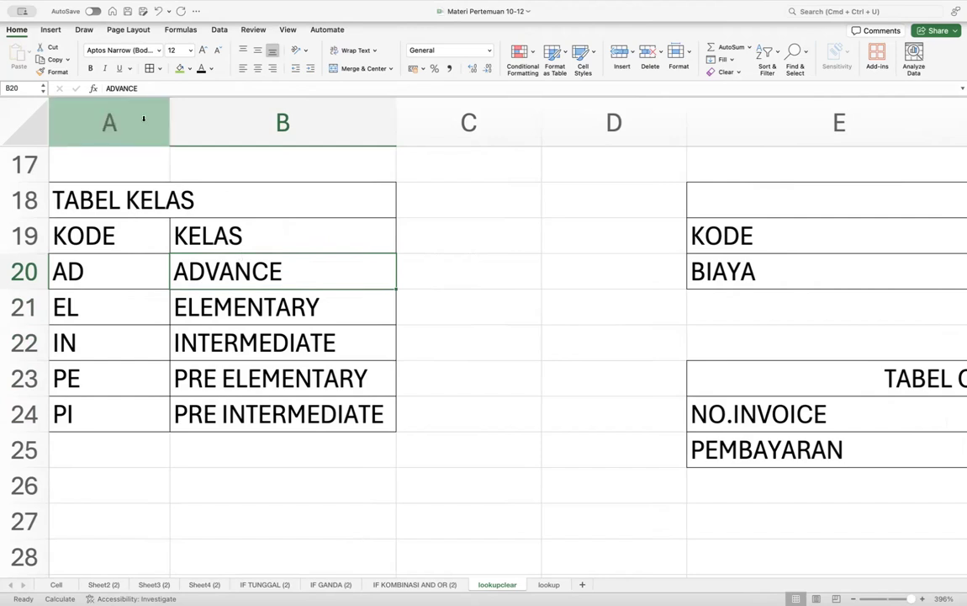
drag(143, 119, 210, 113)
click(210, 112)
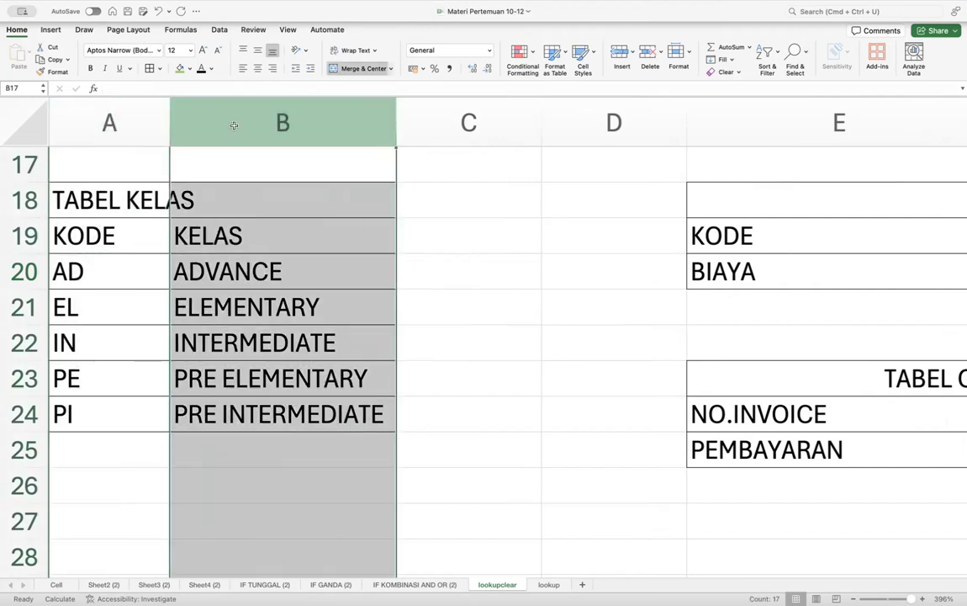
click(70, 270)
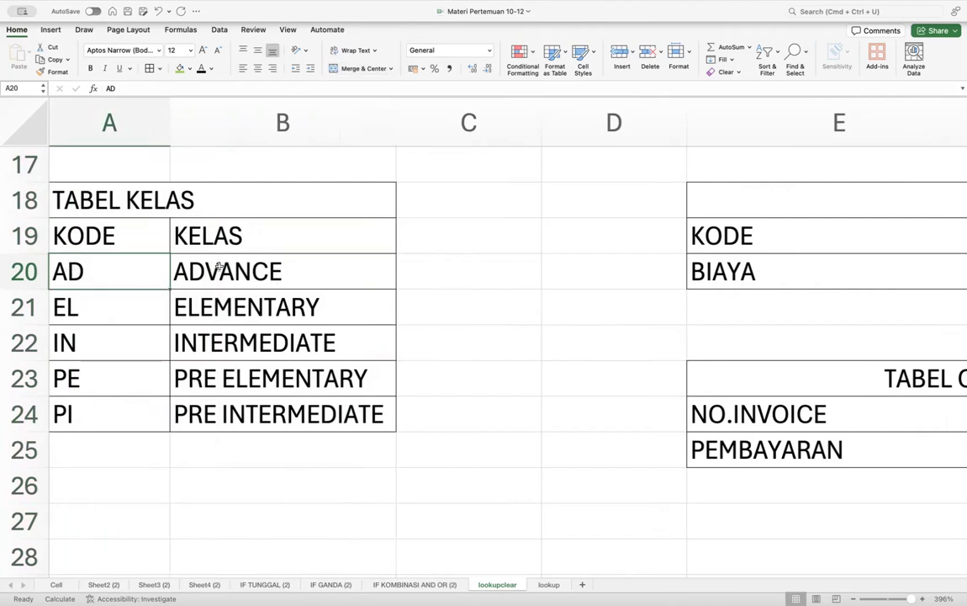
click(284, 278)
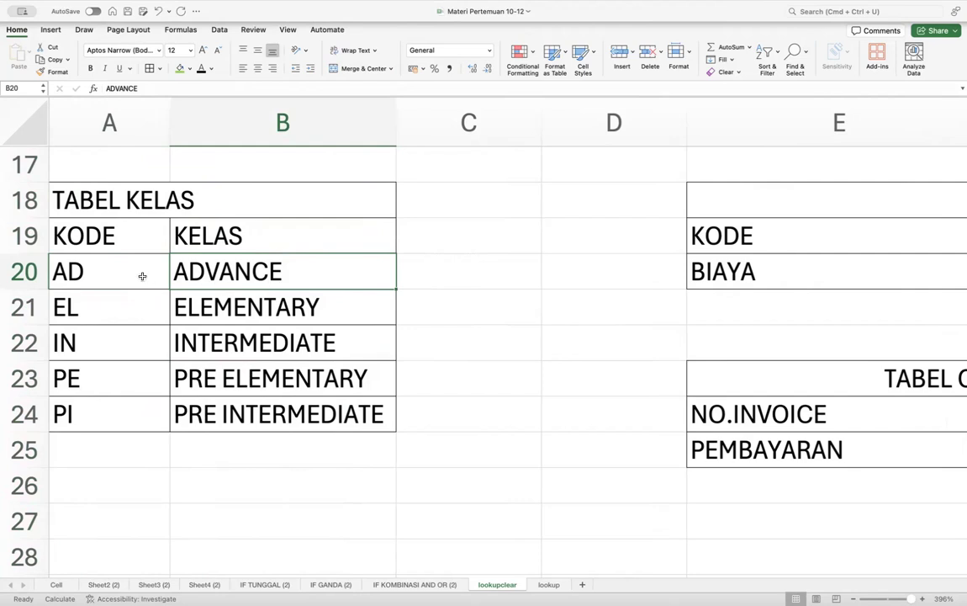
click(111, 274)
click(202, 258)
- Inspect TABEL BIAYA's code header row and its KODE and BIAYA label cells E19 and E20
scroll(552, 310, right, 10)
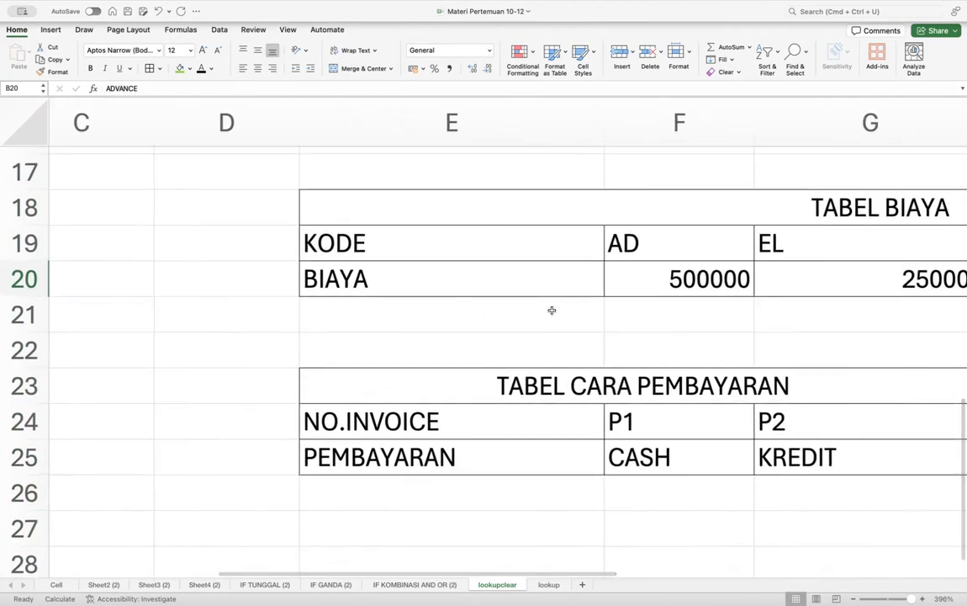
scroll(552, 310, right, 5)
scroll(552, 310, down, 2)
scroll(551, 310, down, 5)
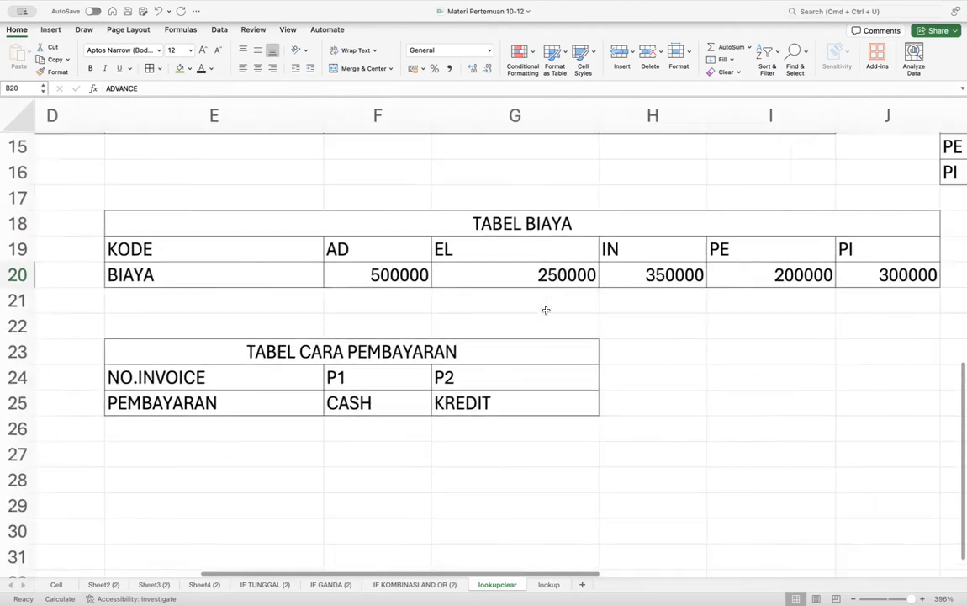
scroll(419, 301, up, 5)
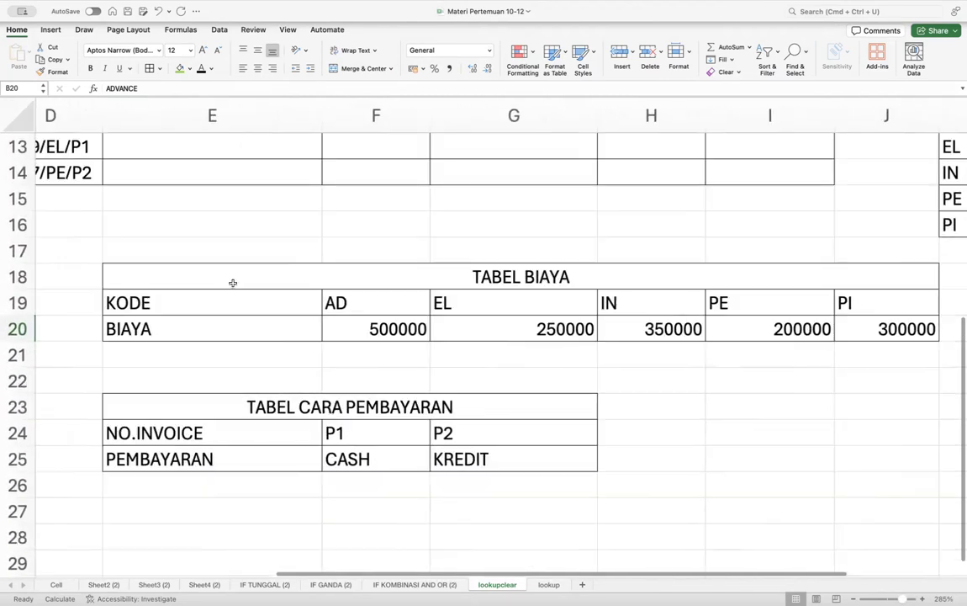
drag(263, 311, 804, 303)
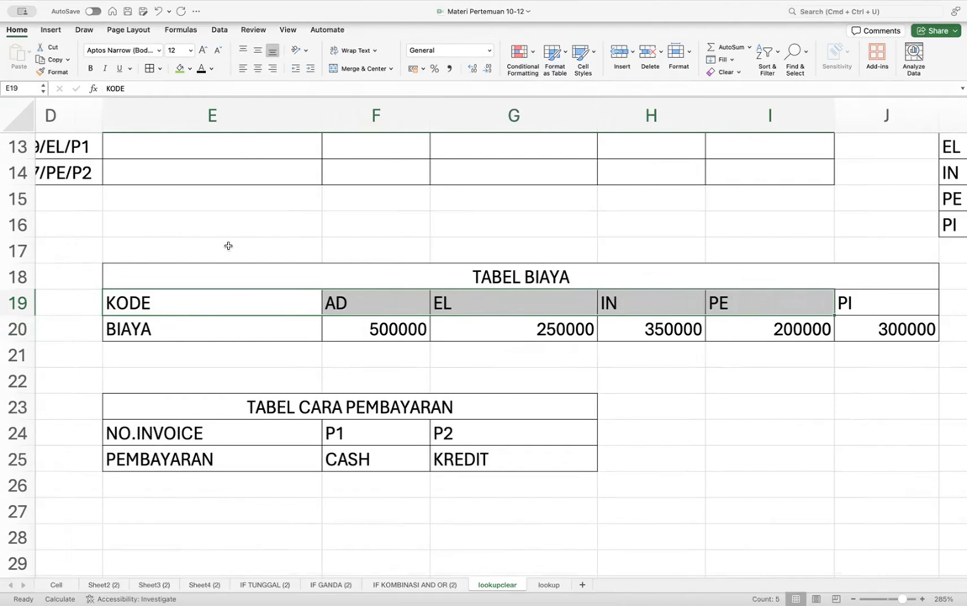
click(162, 333)
key(Up)
key(Right)
key(Left)
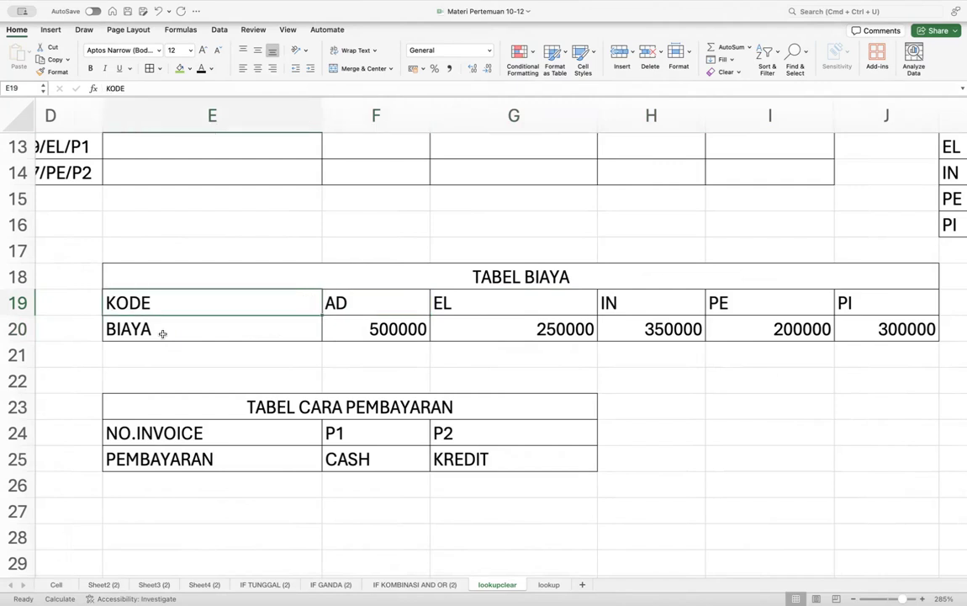
key(Down)
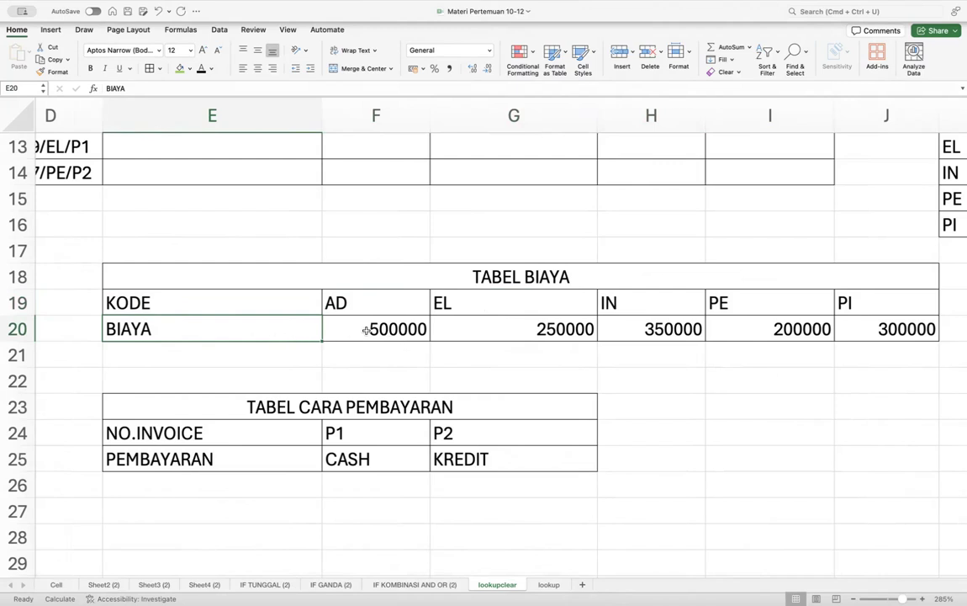
- Review the BIAYA row costs, such as 500000 for AD and 250000 for EL
key(Right)
key(Right)
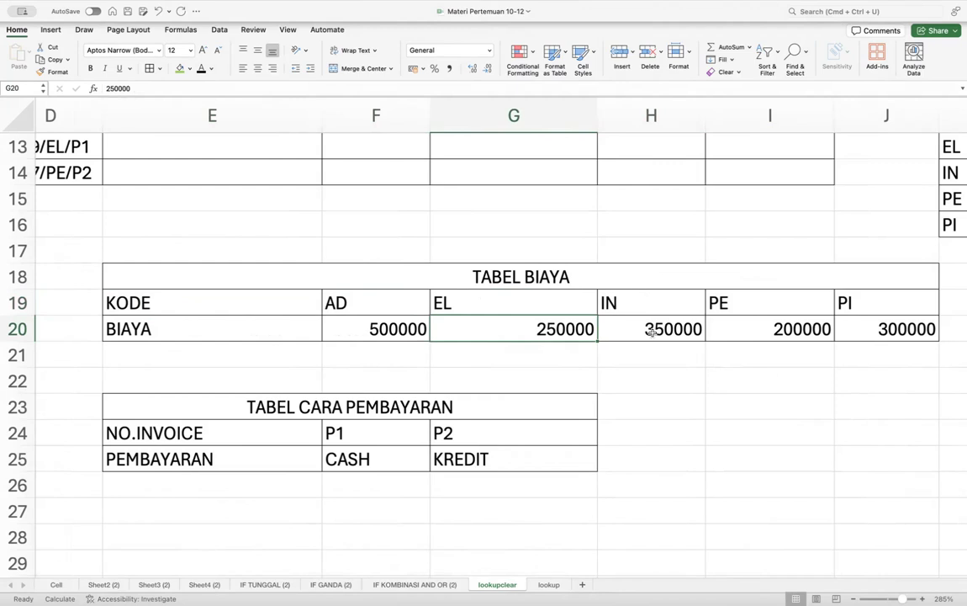
click(377, 310)
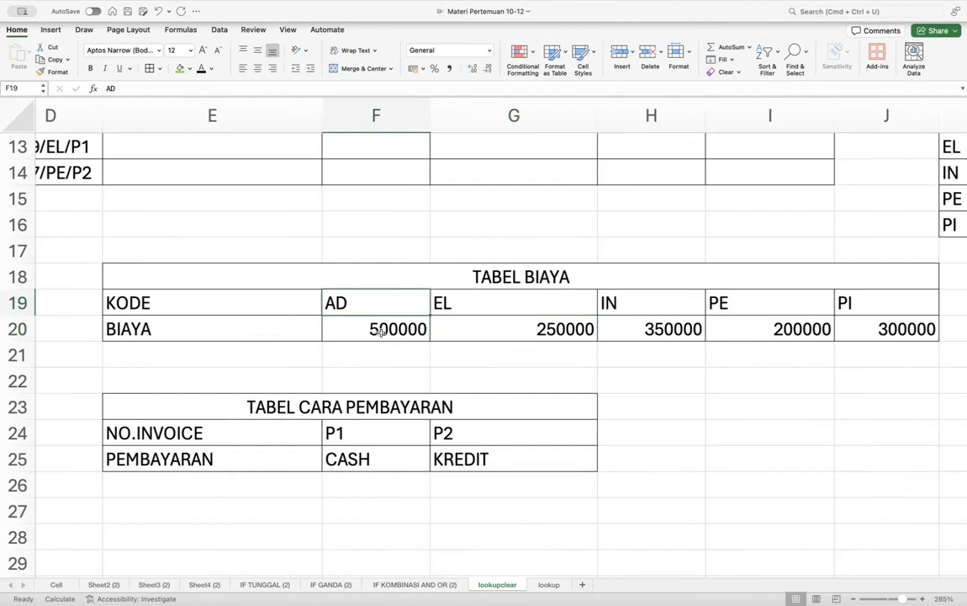
click(229, 336)
key(Right)
key(Right)
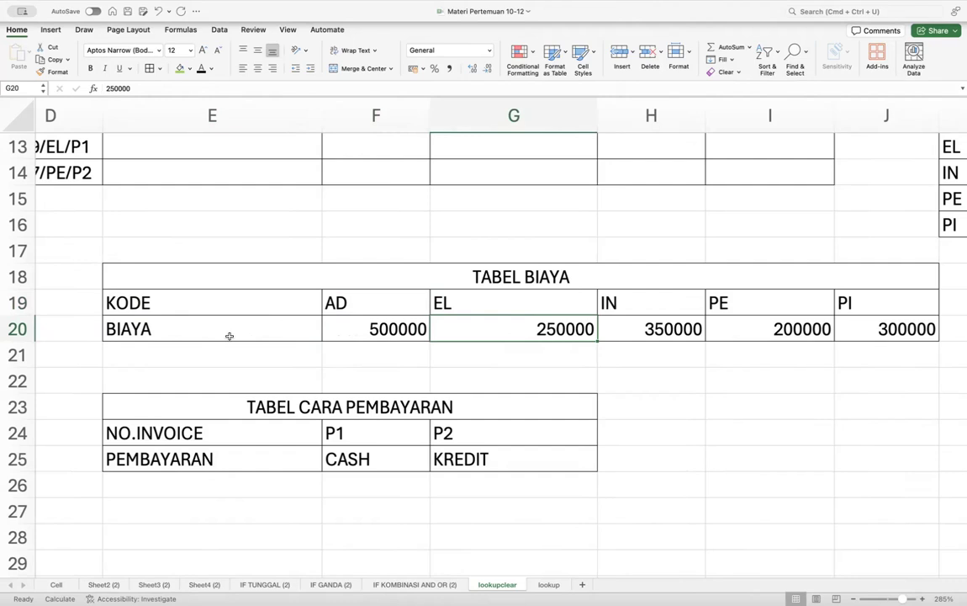
scroll(14, 302, left, 2)
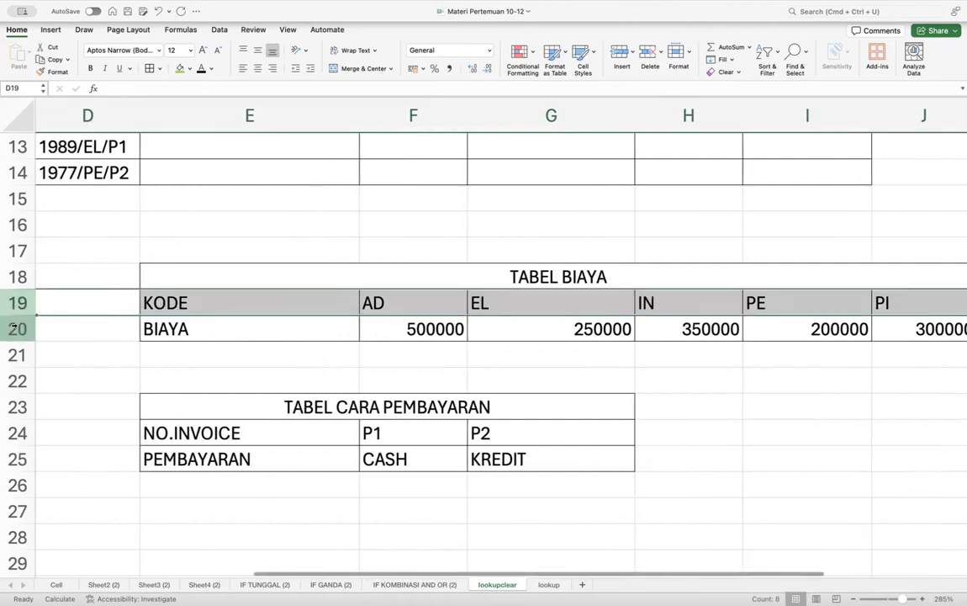
click(15, 329)
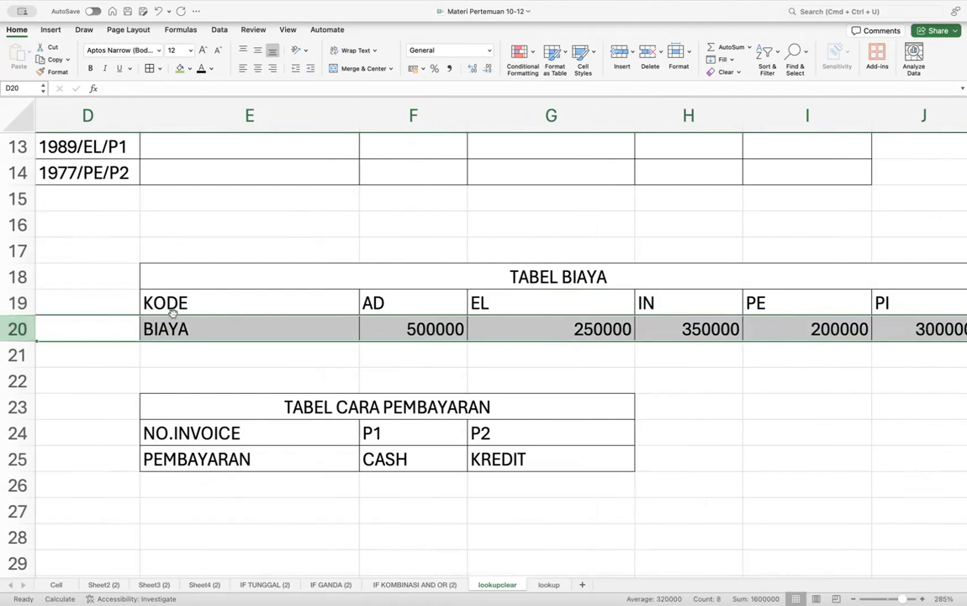
click(192, 332)
key(Right)
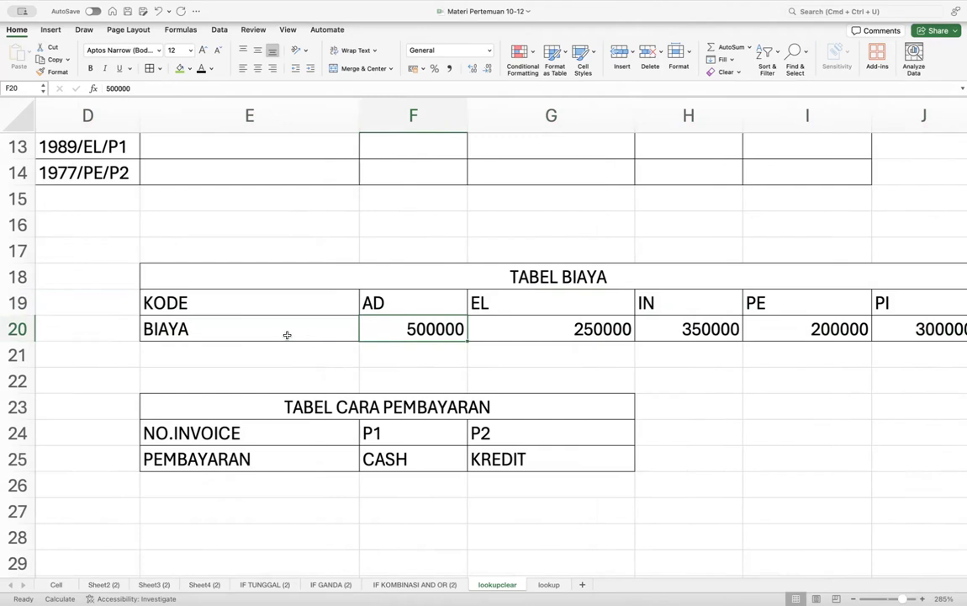
scroll(305, 328, down, 5)
- Select the first KELAS cell E5 and mark the whole TABEL KELAS table for reference
scroll(305, 329, up, 5)
scroll(306, 330, left, 2)
scroll(306, 329, right, 1)
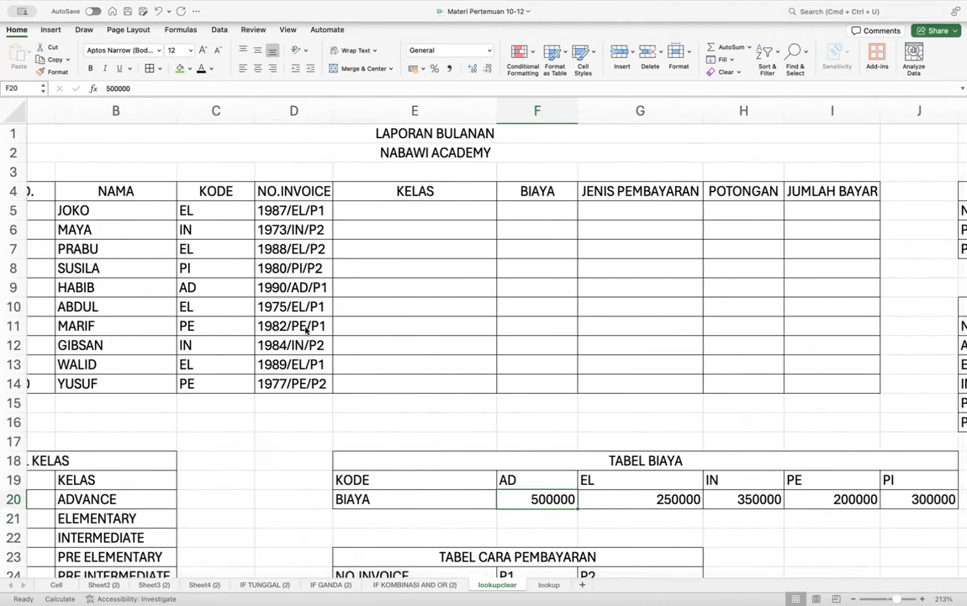
scroll(306, 330, left, 2)
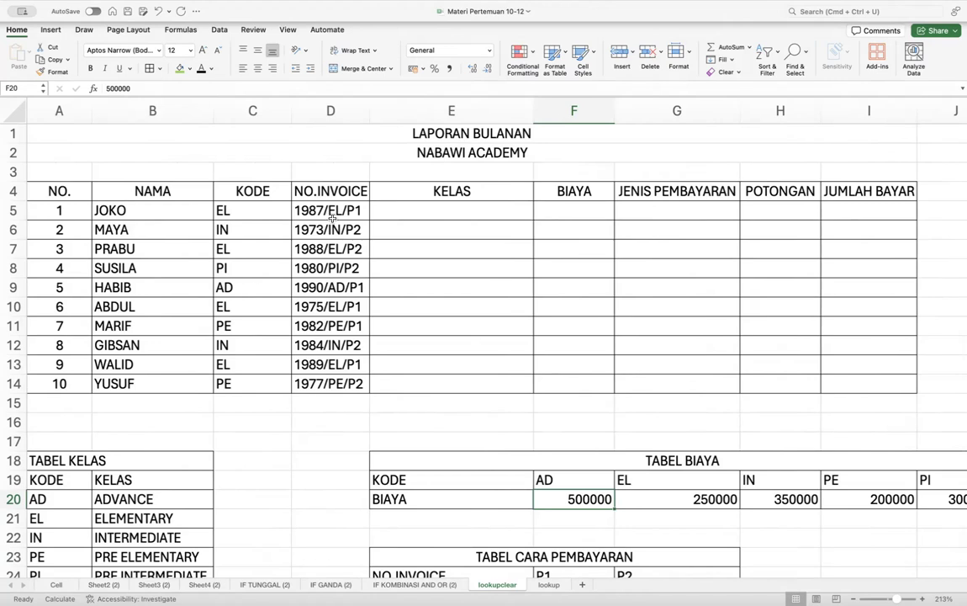
click(448, 213)
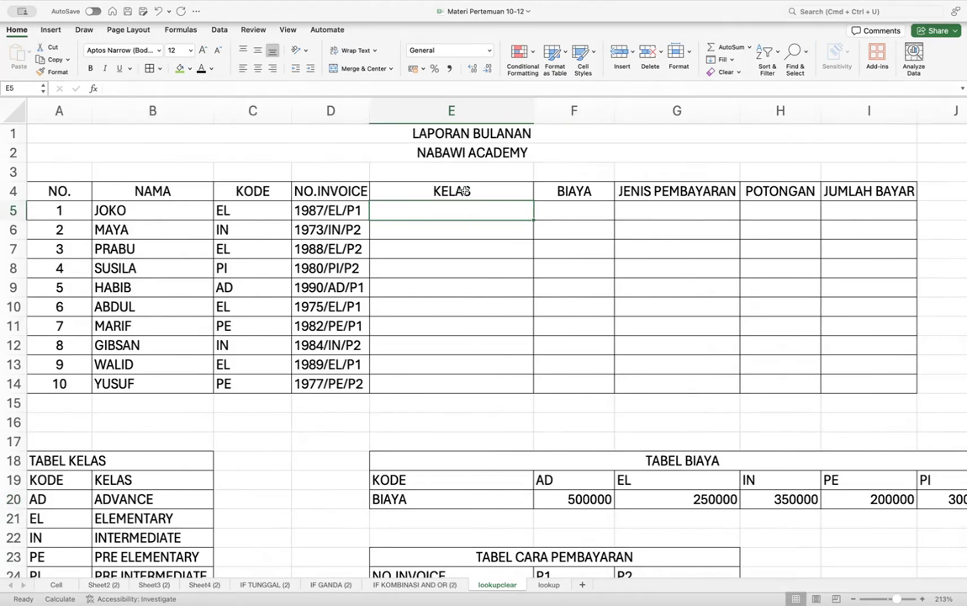
click(100, 461)
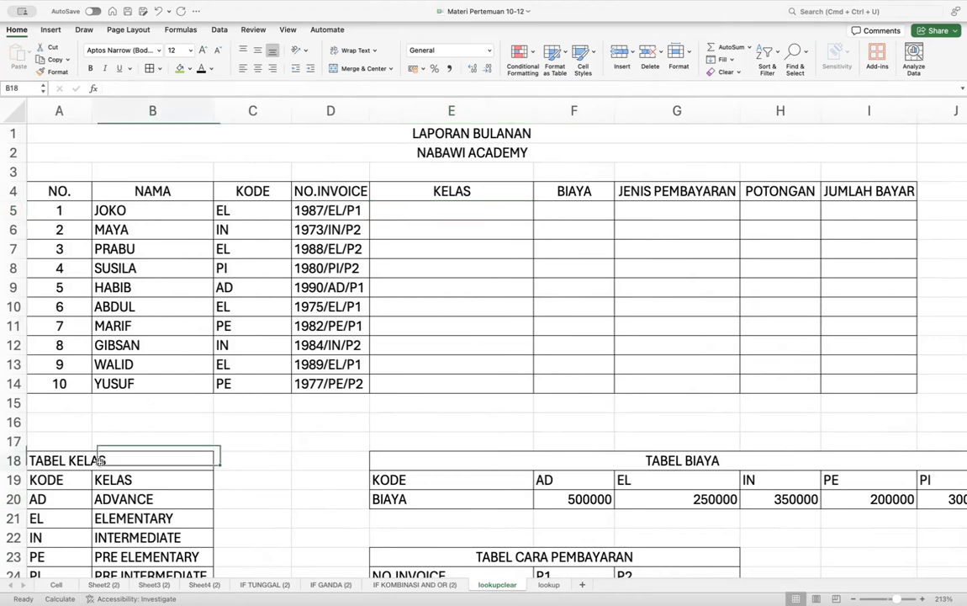
scroll(85, 412, down, 3)
drag(55, 342, 143, 465)
scroll(458, 260, up, 3)
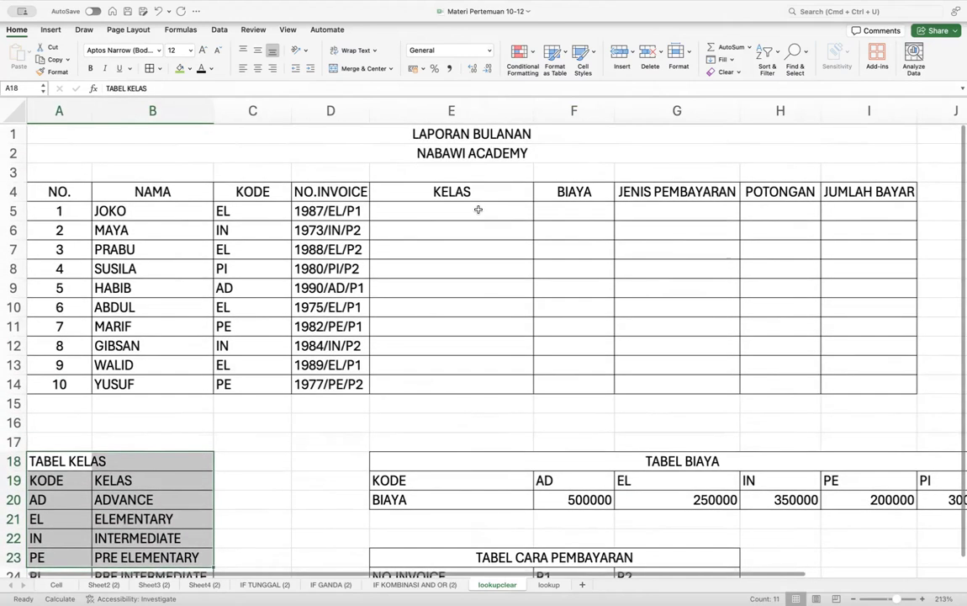
click(477, 210)
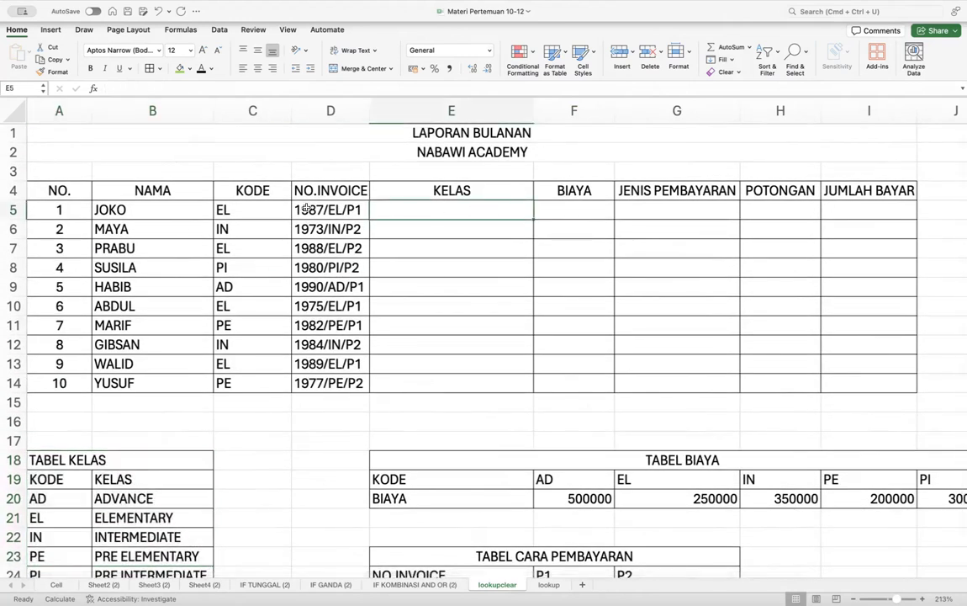
click(242, 209)
- Review TABEL KELAS codes and class names, such as AD to ADVANCE, then reselect E5
scroll(151, 345, down, 2)
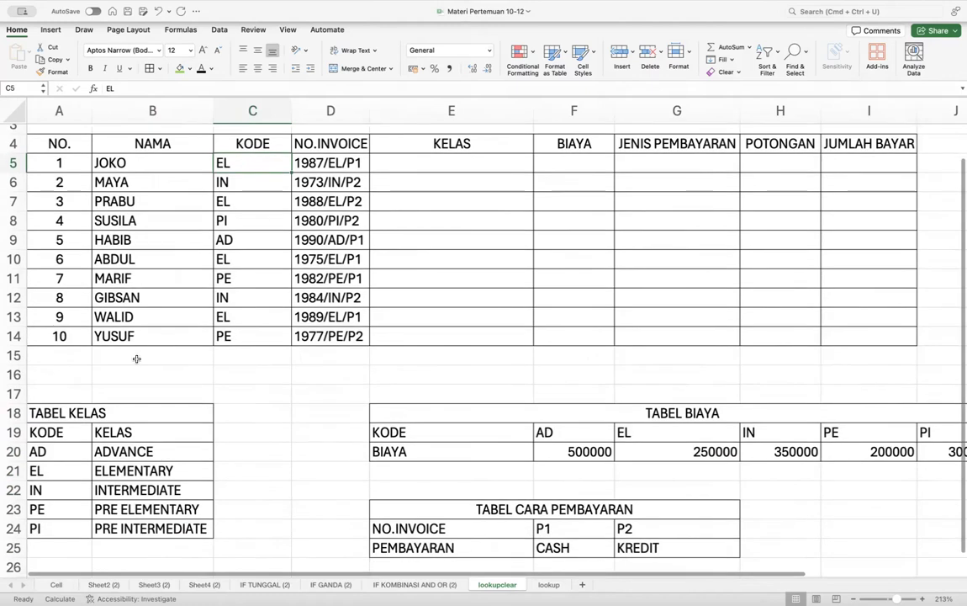
click(62, 429)
key(Down)
key(Down)
key(Down)
key(Down)
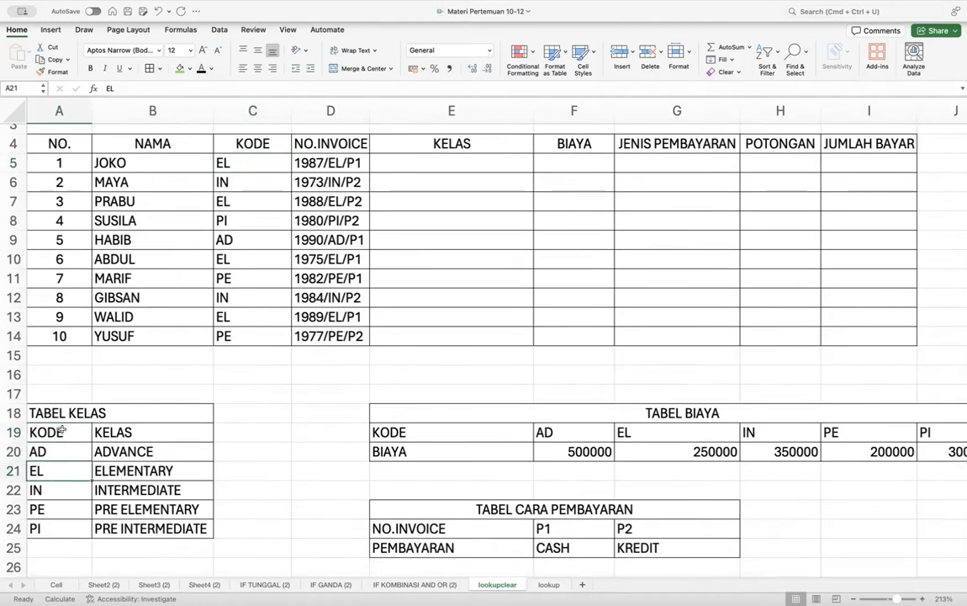
key(Down)
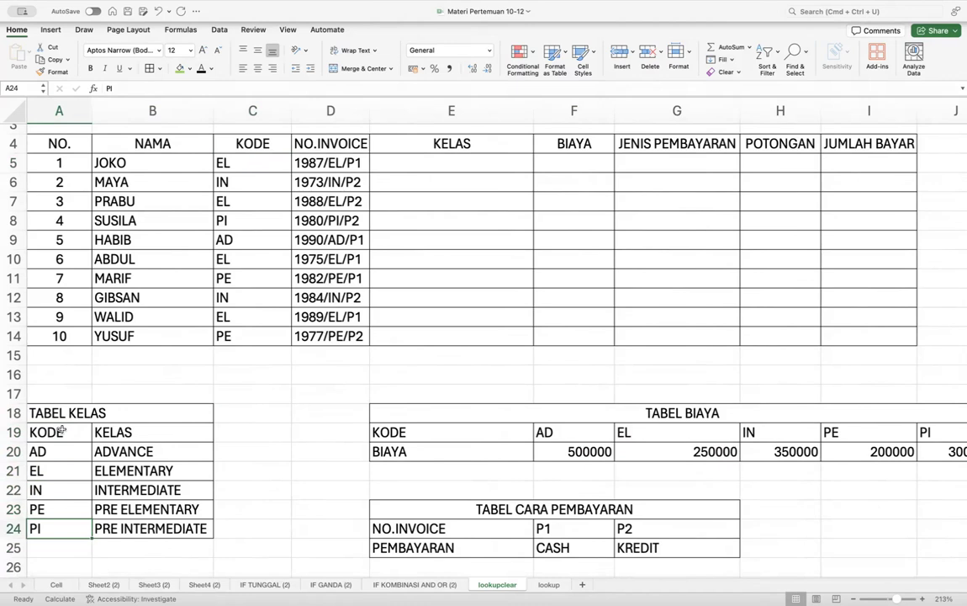
click(61, 451)
click(133, 448)
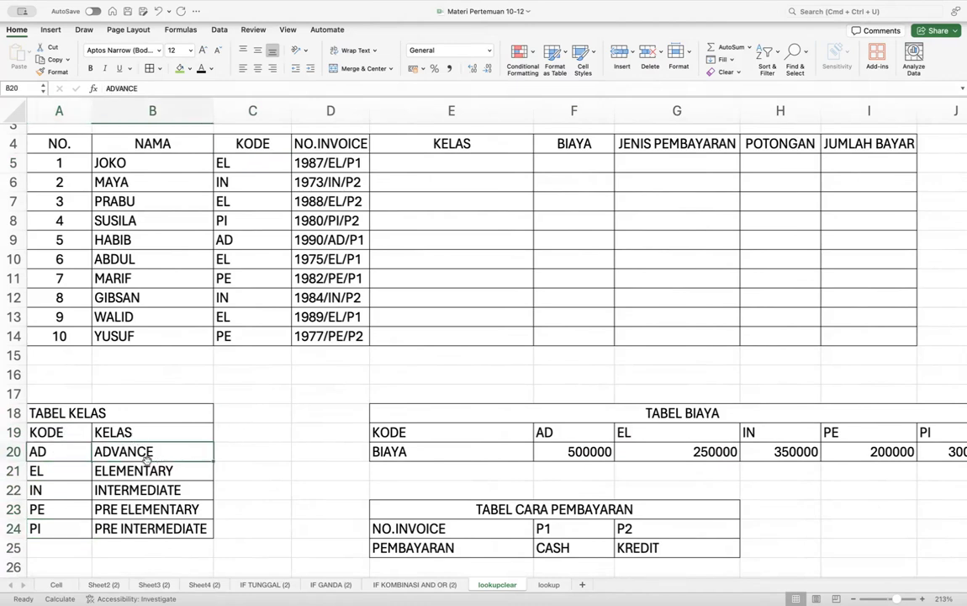
scroll(146, 460, up, 1)
scroll(84, 439, down, 2)
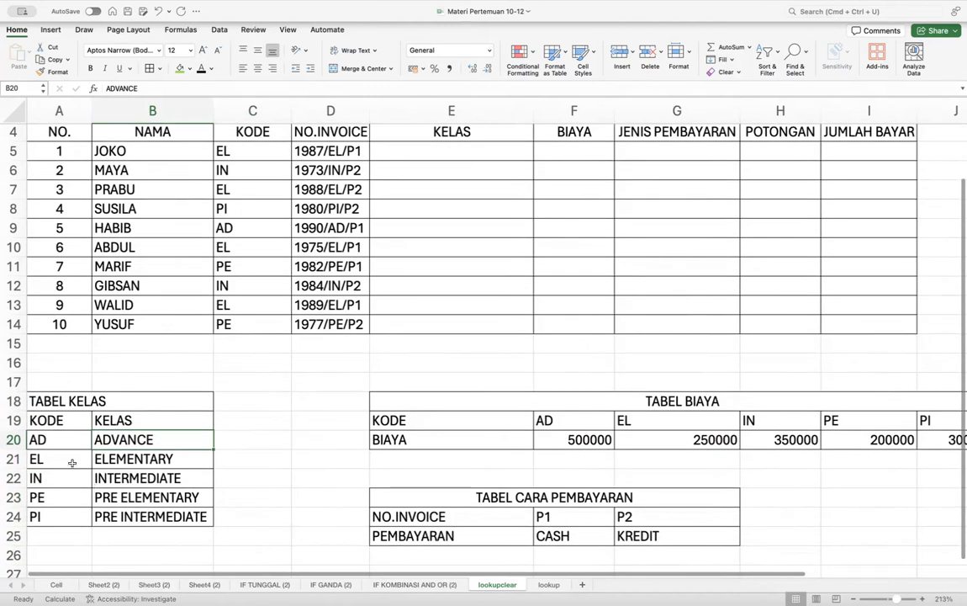
drag(128, 421, 132, 516)
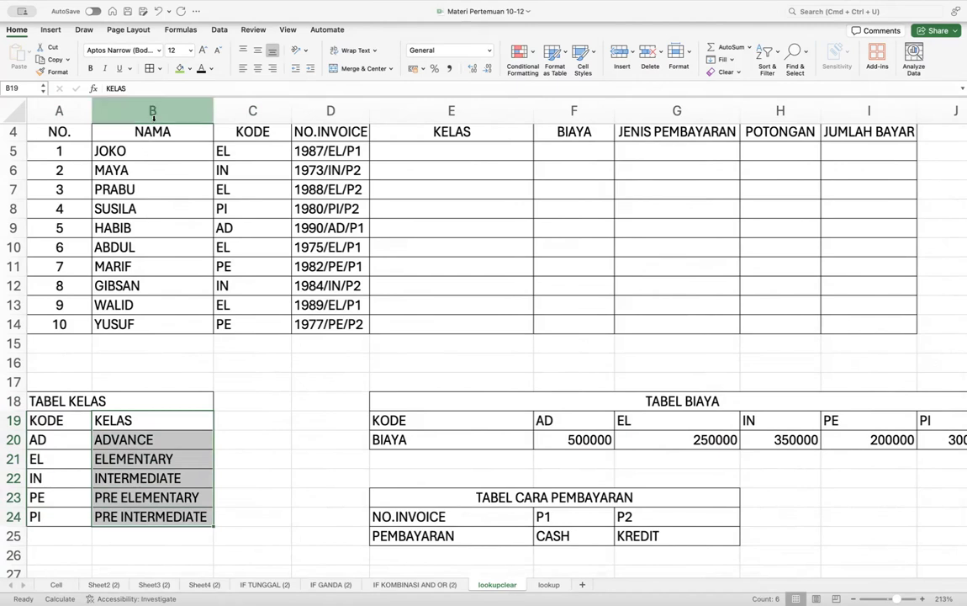
click(153, 111)
click(59, 111)
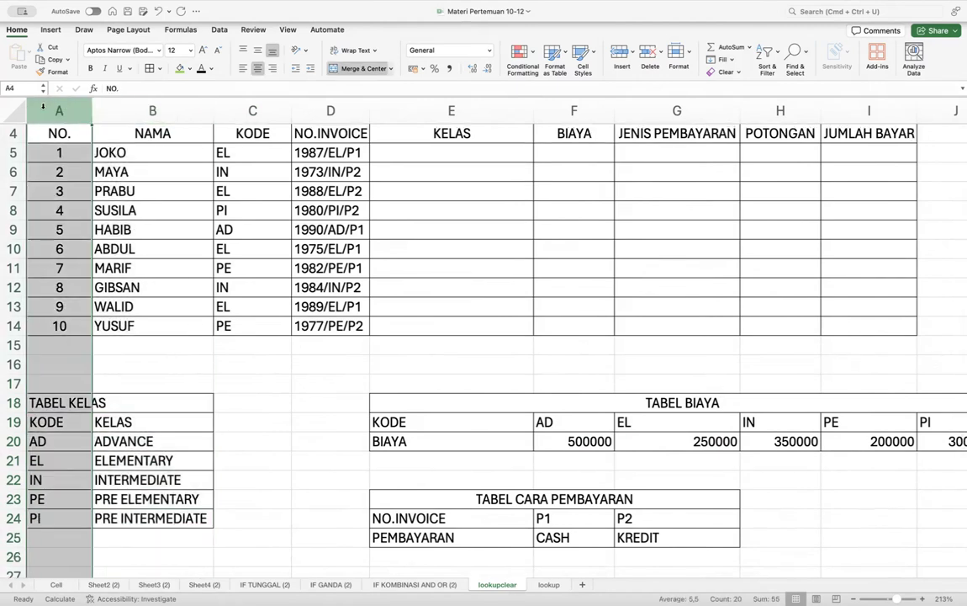
click(136, 103)
click(438, 153)
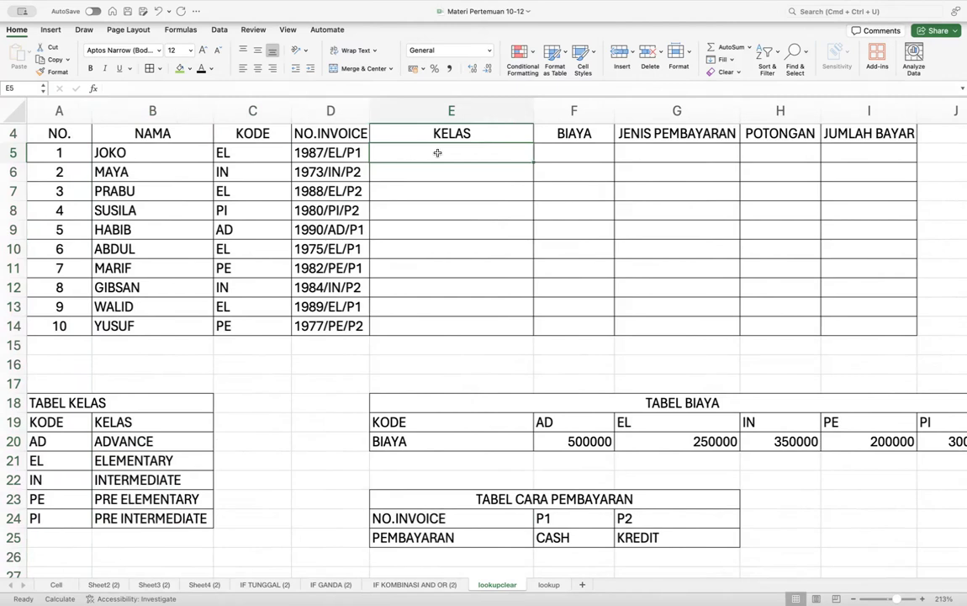
- Begin E5's formula as =VLOOKUP(C5;A20:B24 using the TABEL KELAS range
text(=VL)
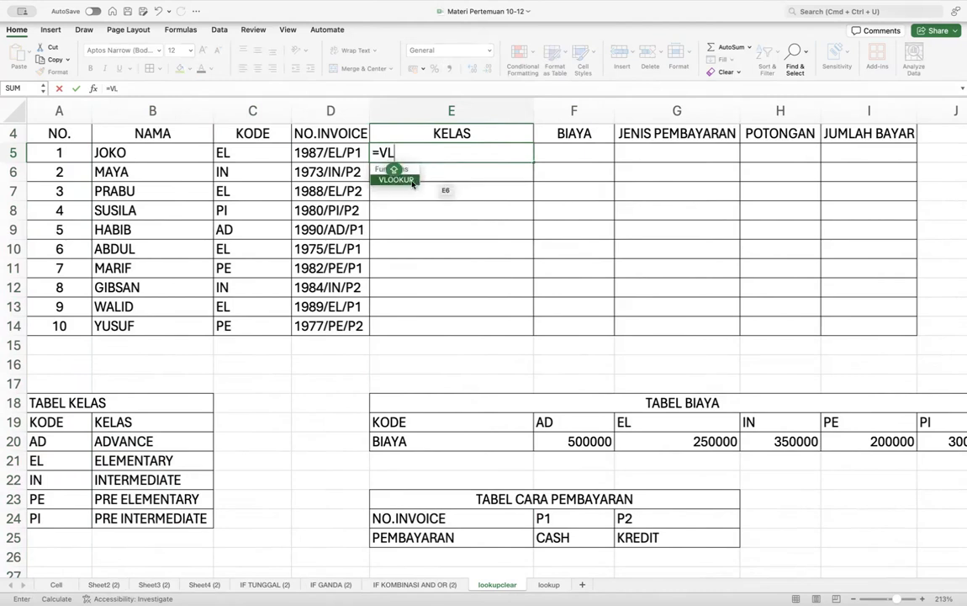
click(413, 182)
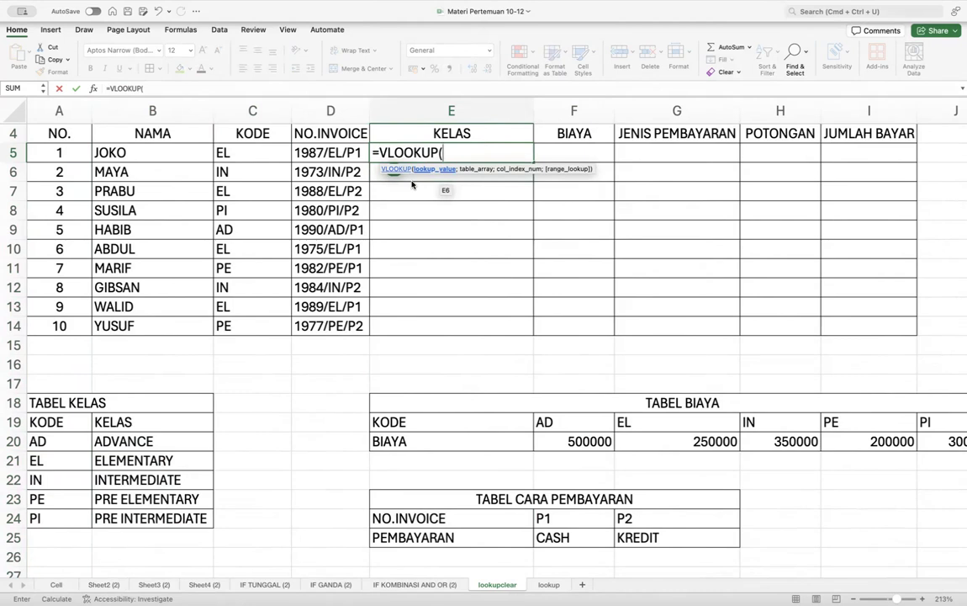
click(252, 154)
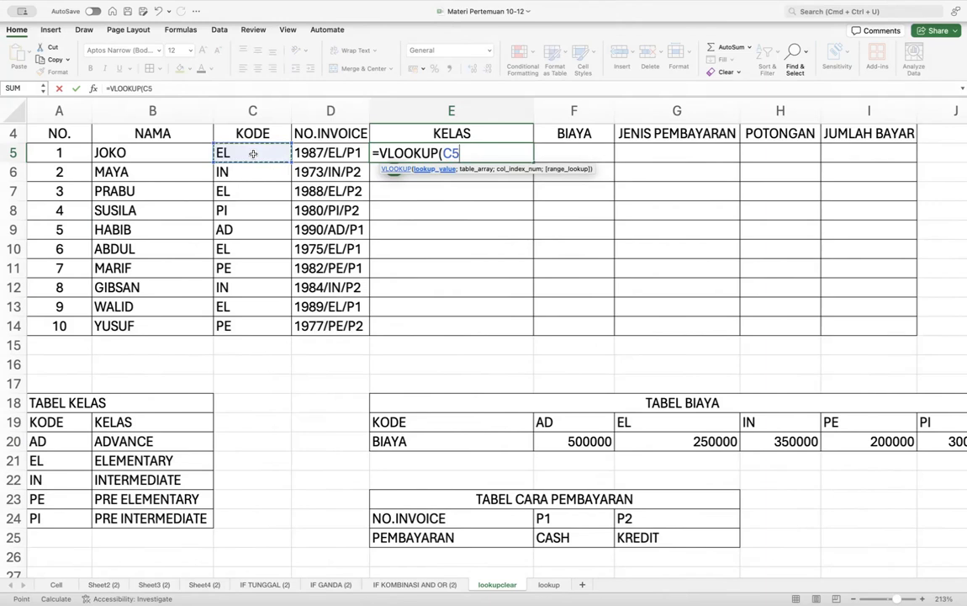
text(;)
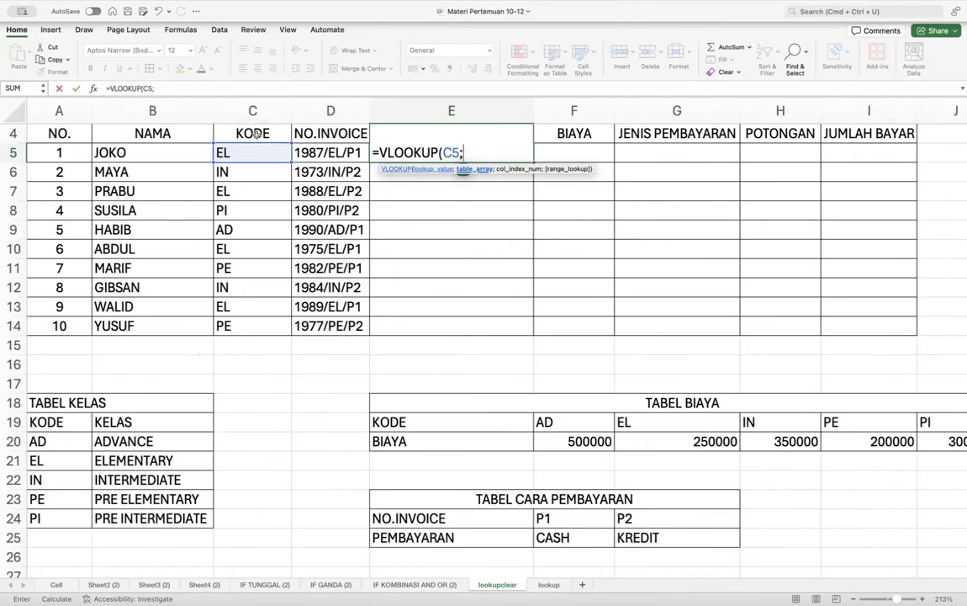
scroll(250, 134, up, 3)
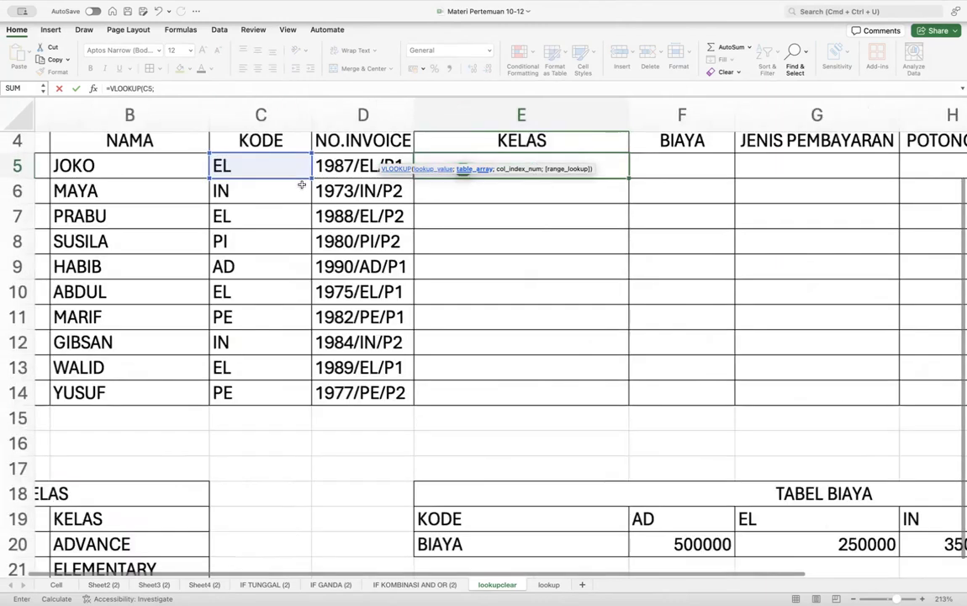
scroll(302, 183, left, 2)
scroll(310, 195, down, 4)
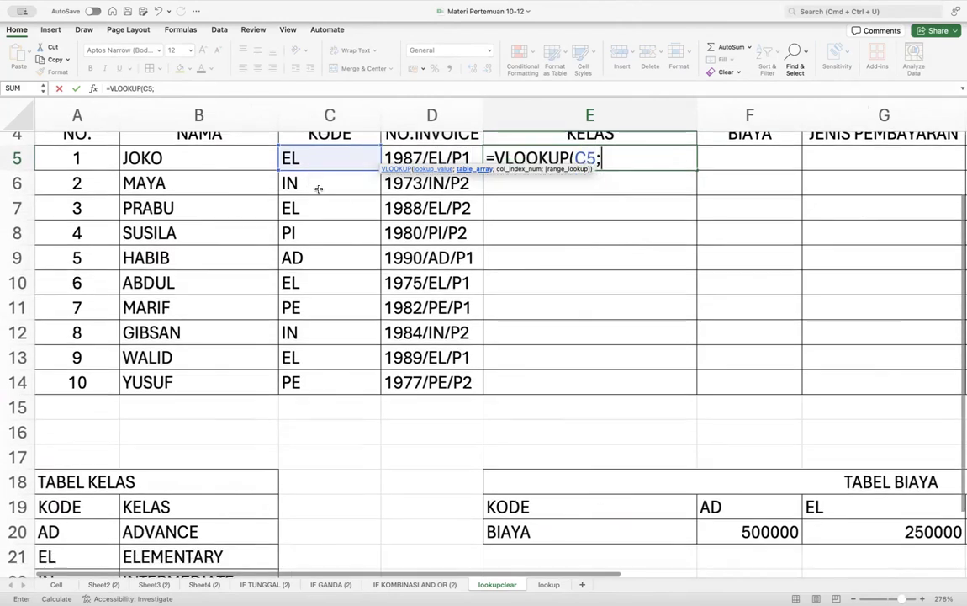
scroll(320, 192, down, 2)
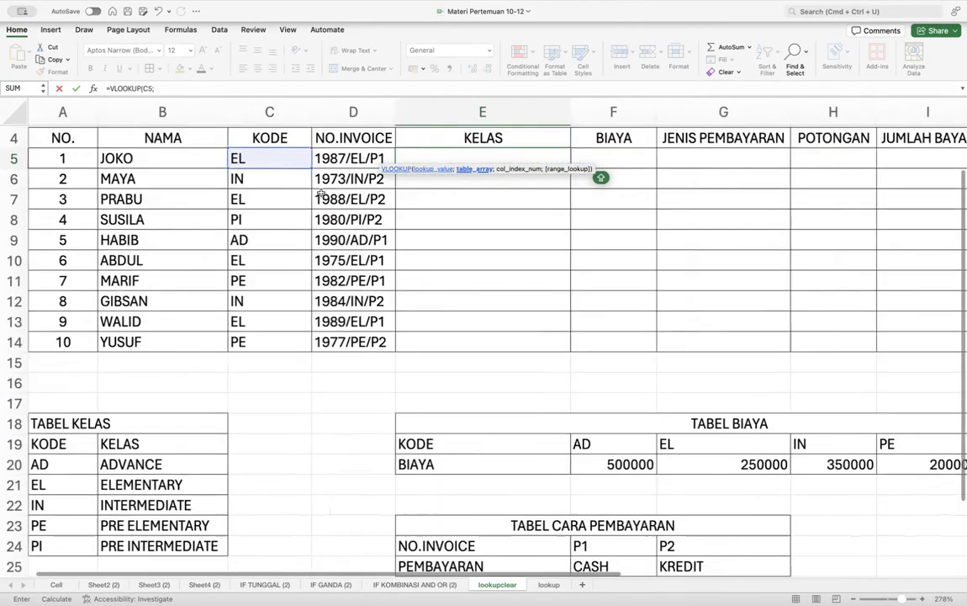
click(69, 476)
drag(73, 480, 162, 552)
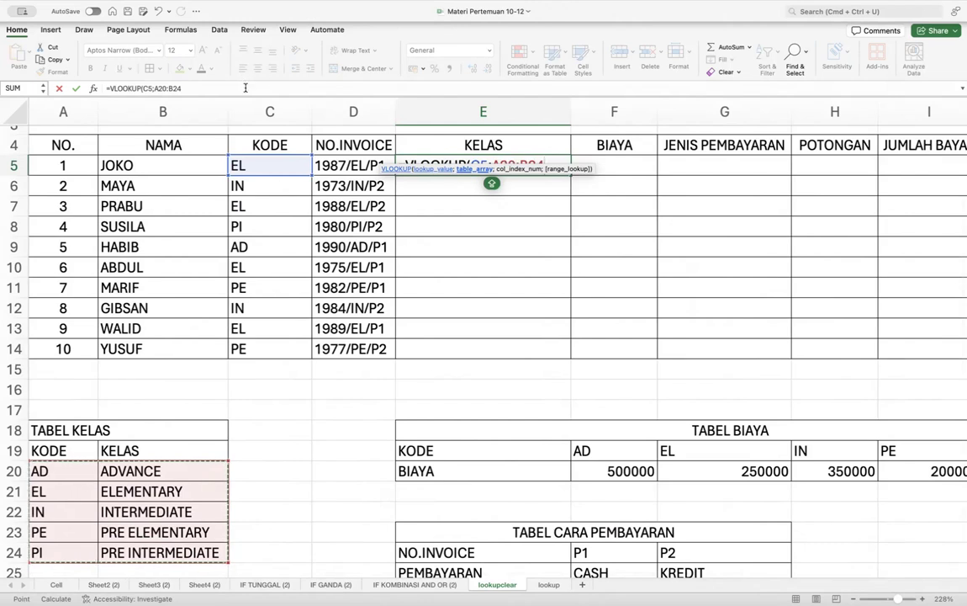
- Rebuild E5's formula as =VLOOKUP(C5;$A$20:$B$24 with the table range locked absolute
click(245, 88)
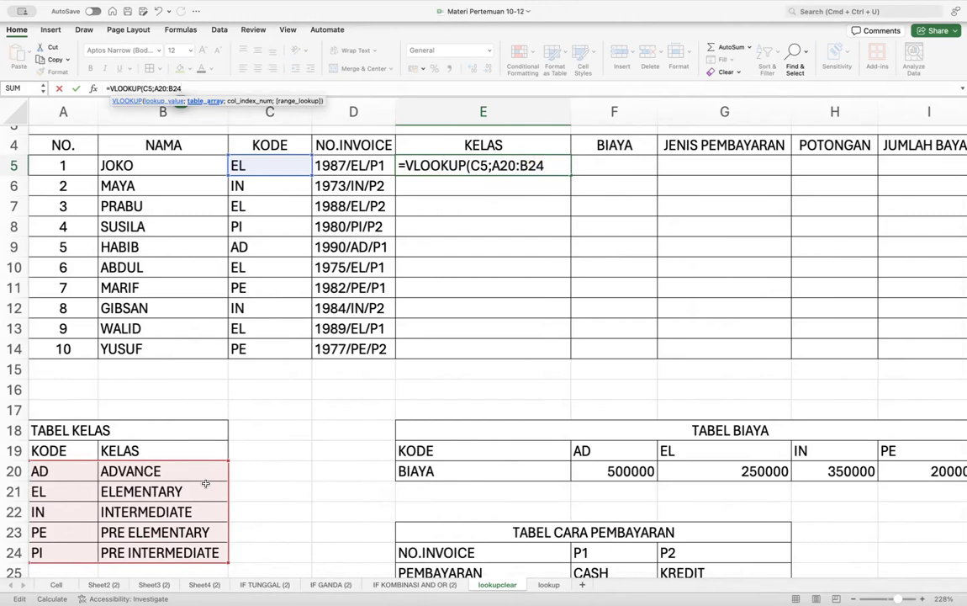
key(BackSpace)
key(BackSpace)
key(BackSpace)
key(BackSpace)
key(BackSpace)
key(BackSpace)
key(BackSpace)
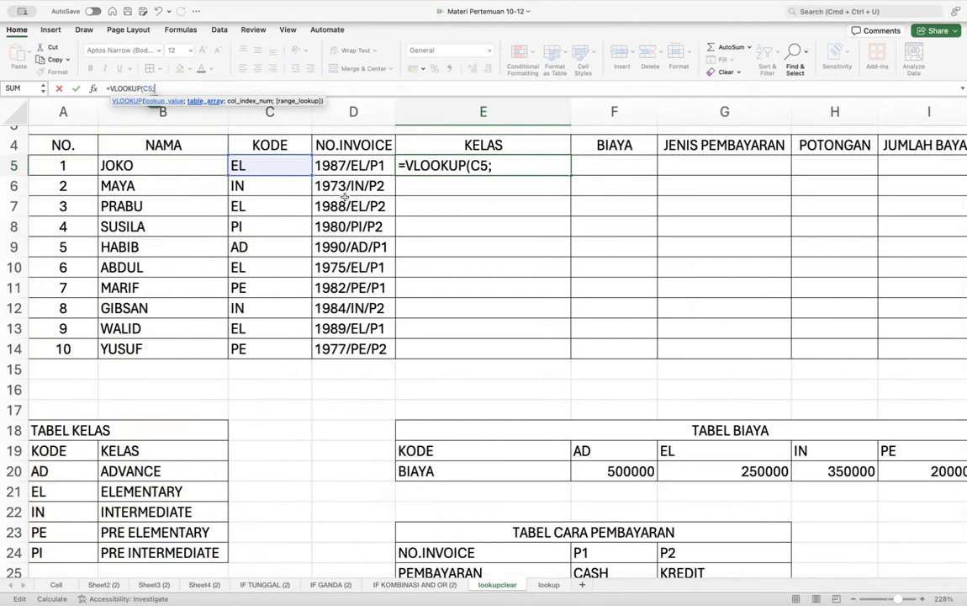
key(BackSpace)
key(BackSpace)
key(BackSpace)
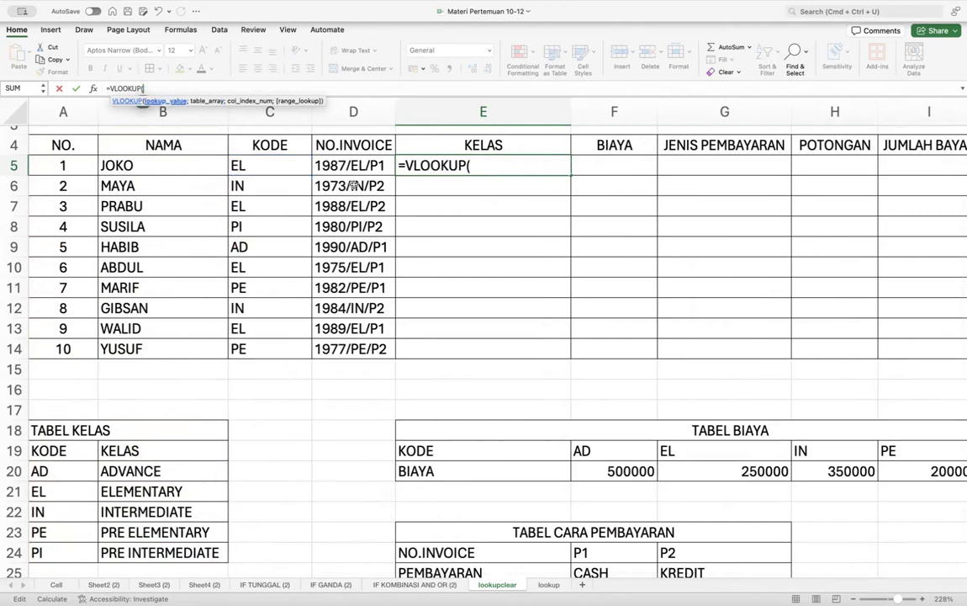
click(279, 166)
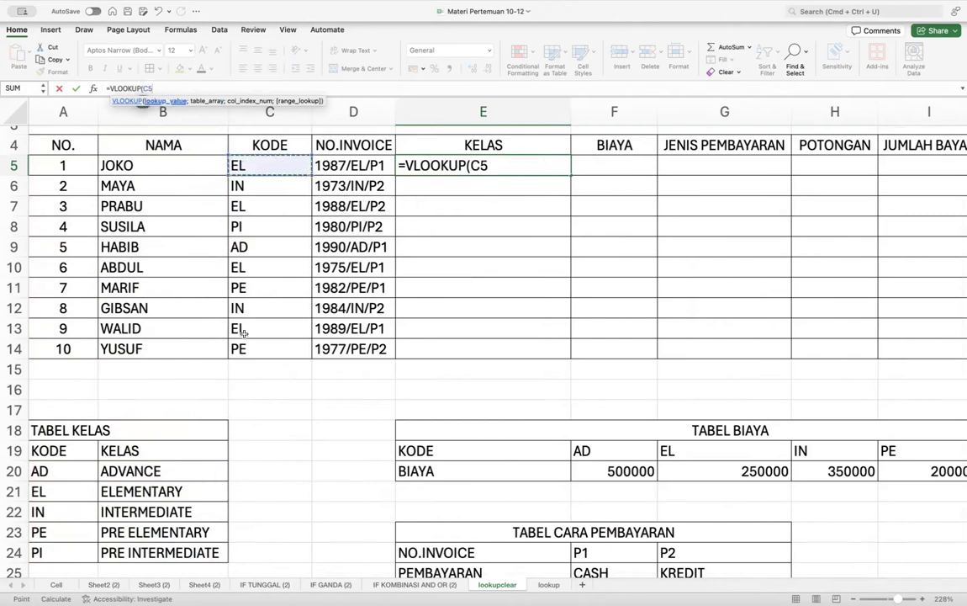
text(;)
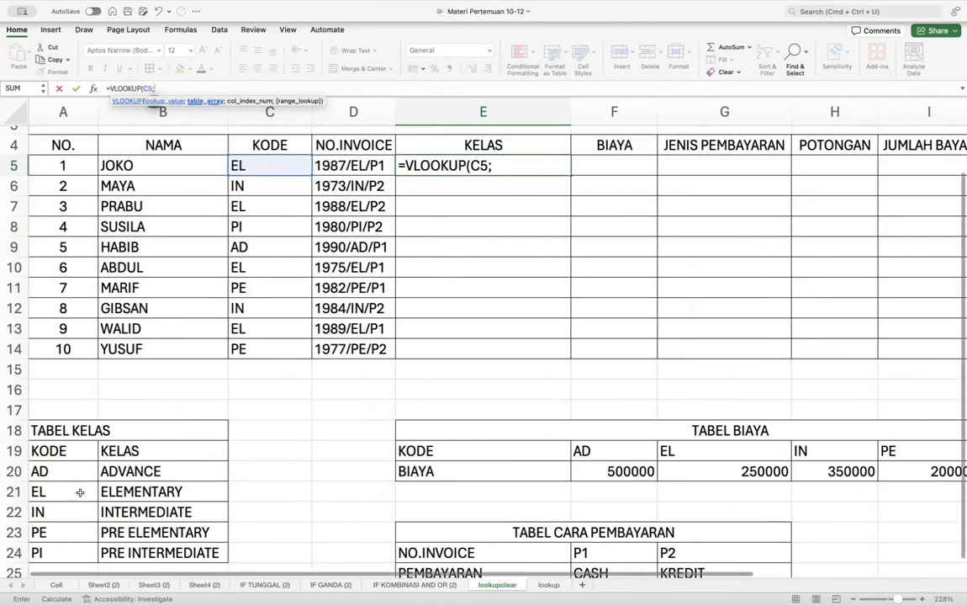
drag(74, 471, 173, 550)
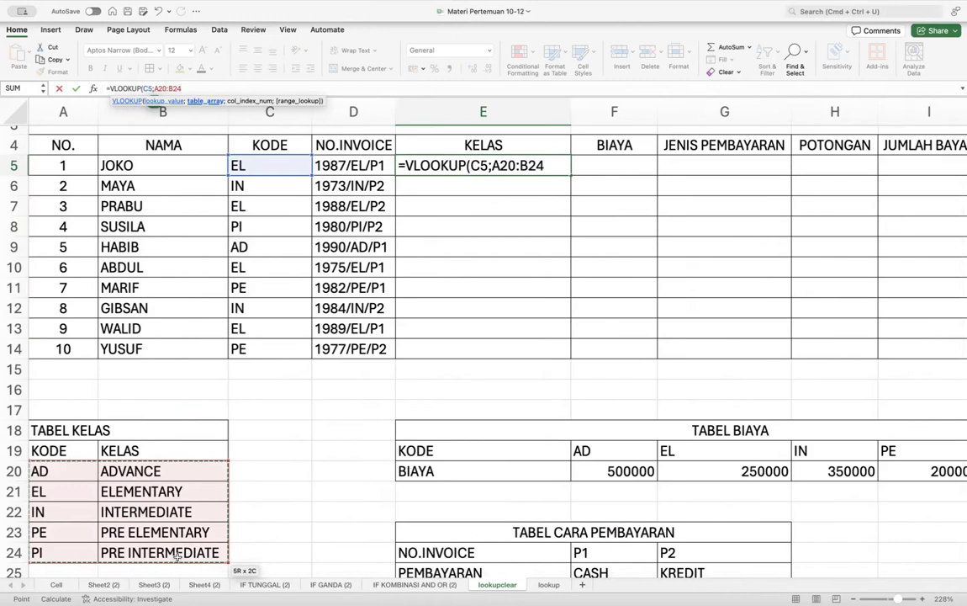
key(F4)
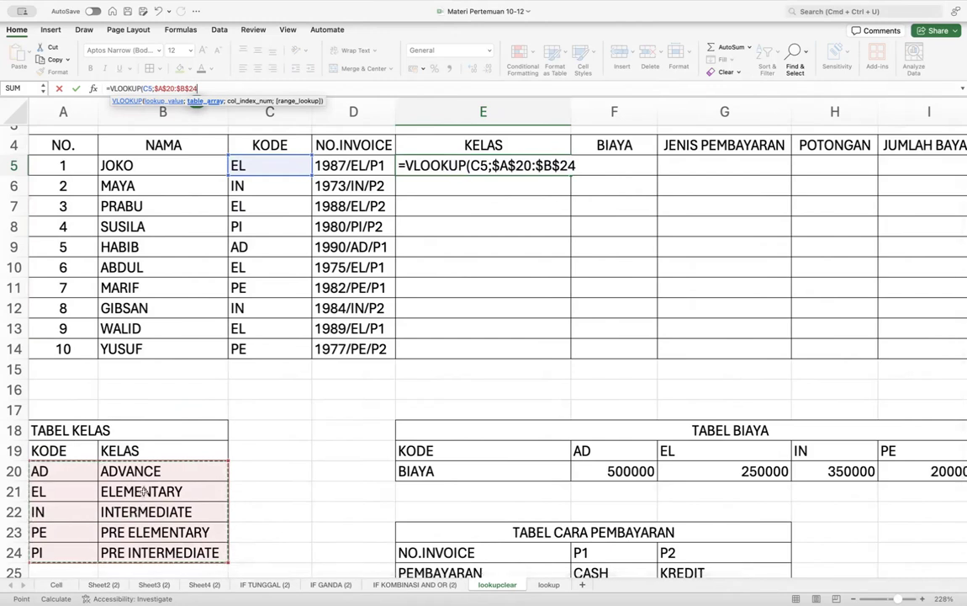
- Complete E5 as =VLOOKUP(C5;$A$20:$B$24;2) and fill it down to E14
text(;)
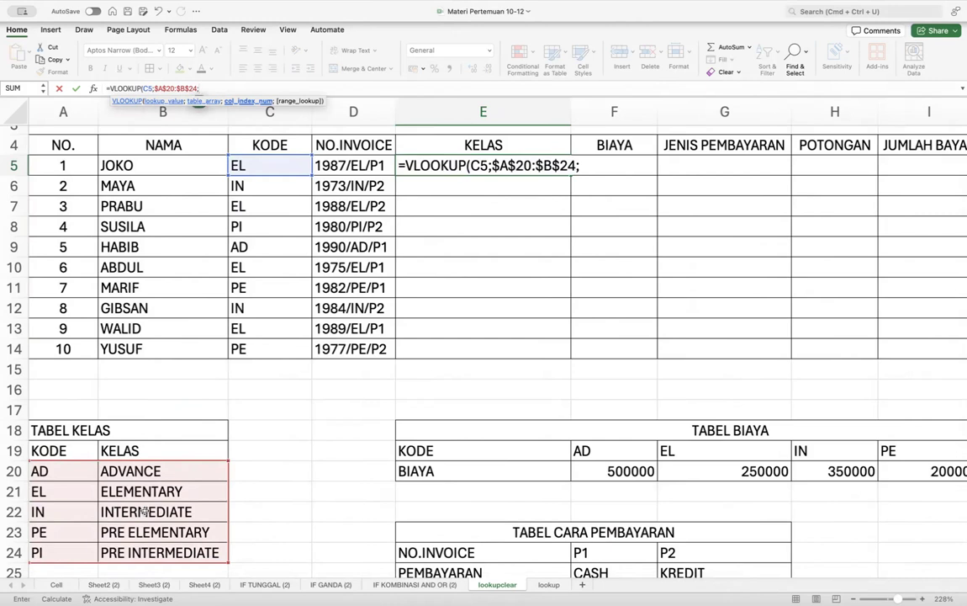
text(2)
text())
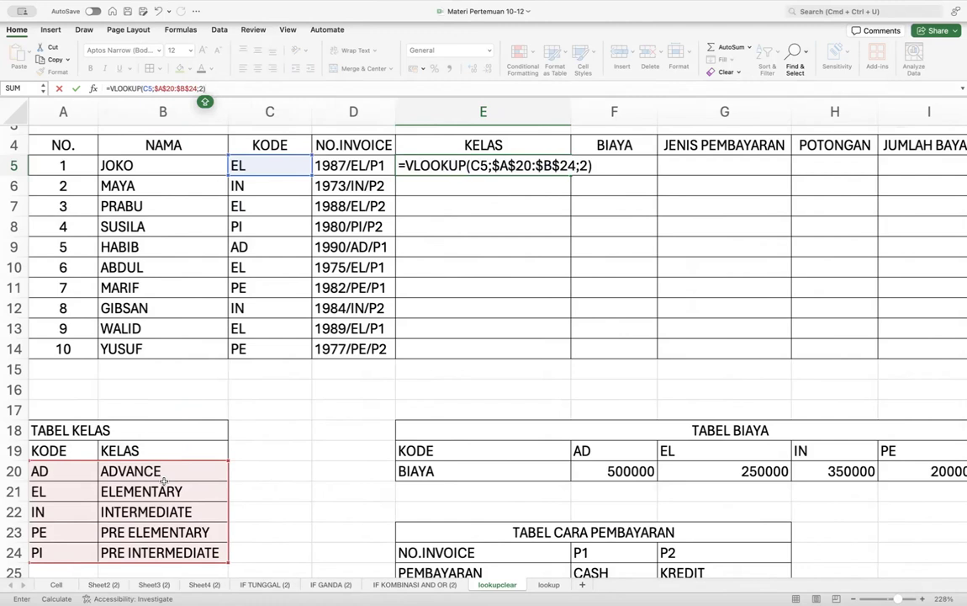
key(Return)
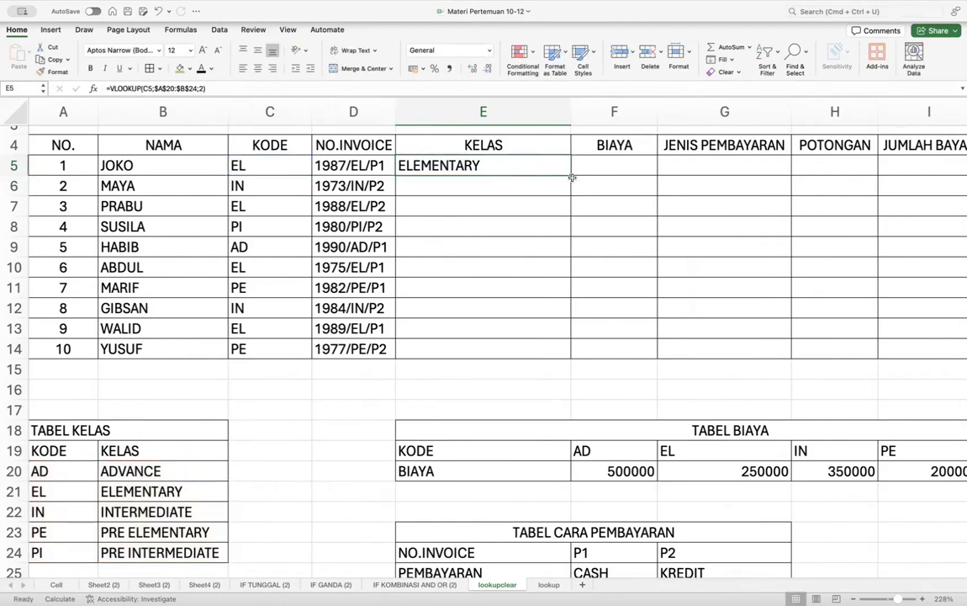
drag(570, 175, 550, 352)
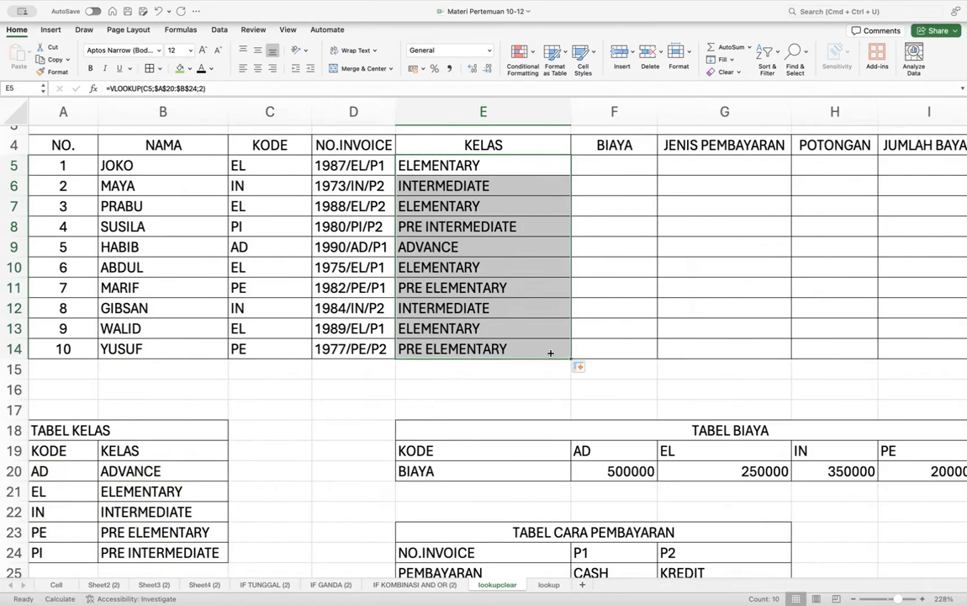
- Inspect the copied KELAS formulas in E7, E8 and E10 to confirm their references
click(490, 224)
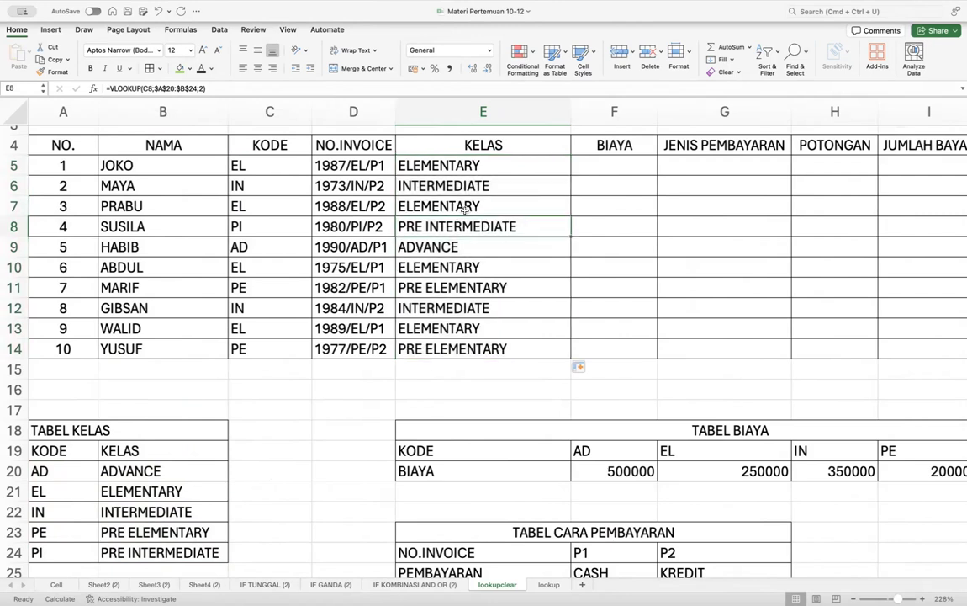
double_click(465, 206)
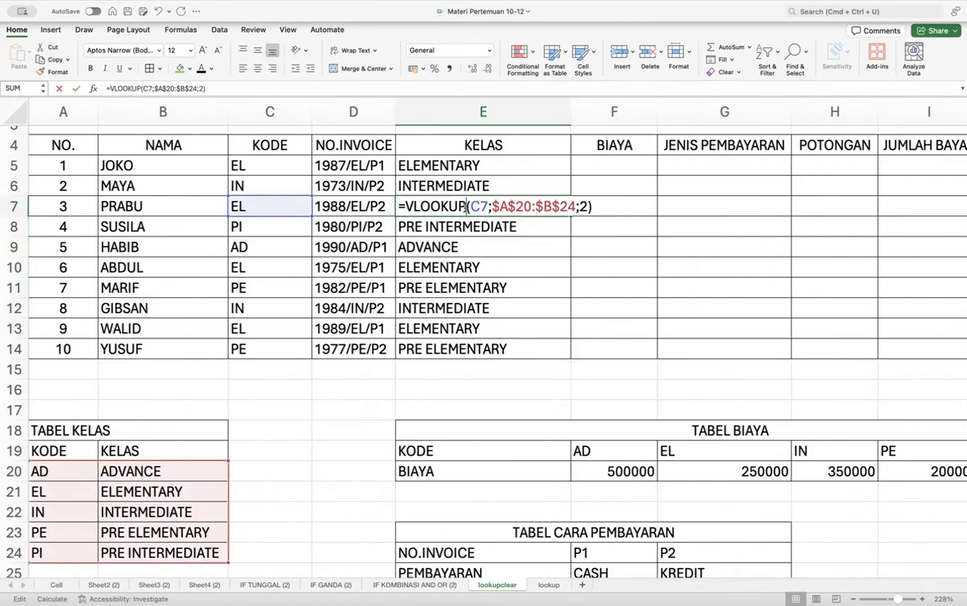
key(Return)
double_click(515, 226)
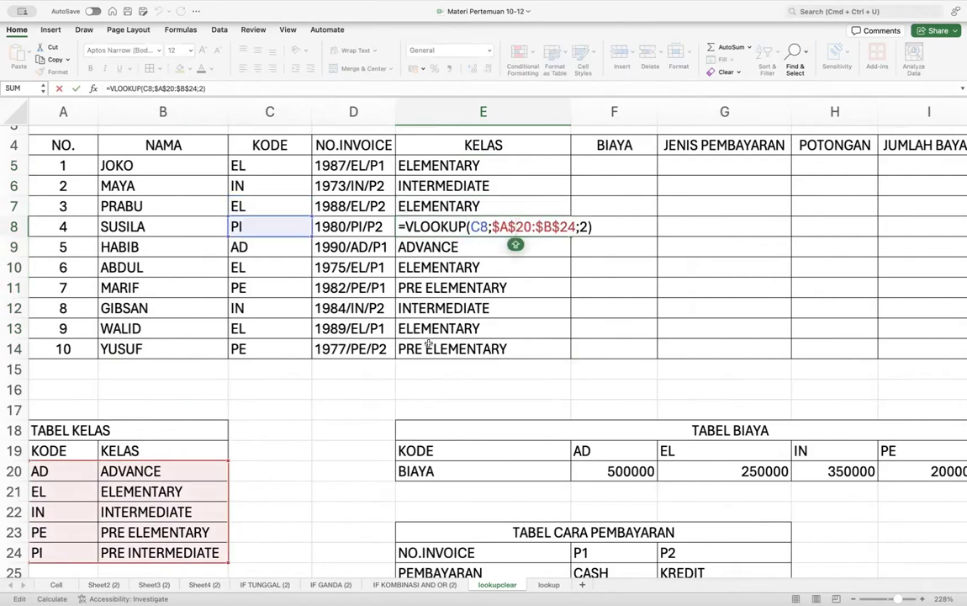
double_click(471, 268)
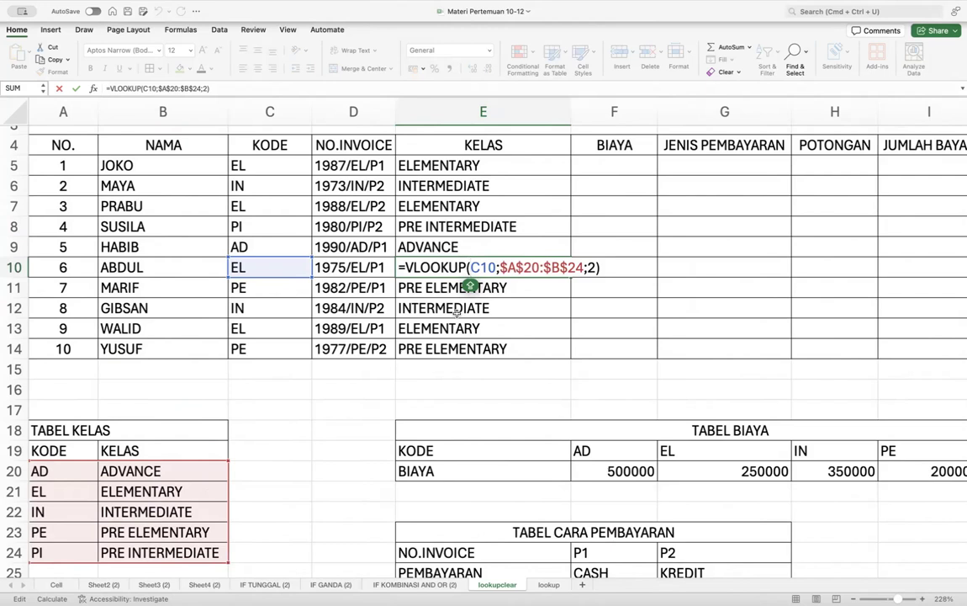
key(Return)
click(444, 166)
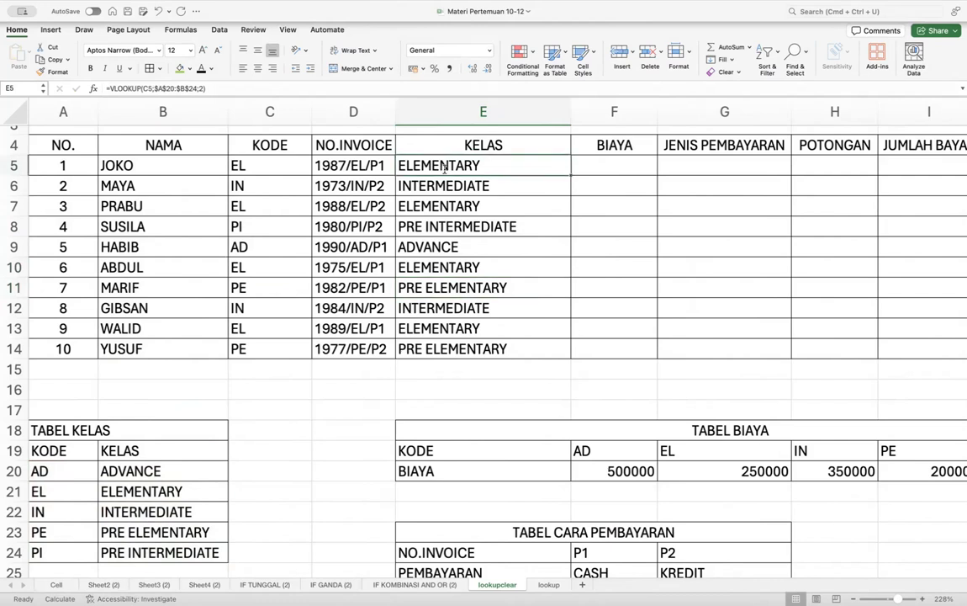
- Change E5's lookup range to relative A20:B24 and fill it down to E14
double_click(443, 167)
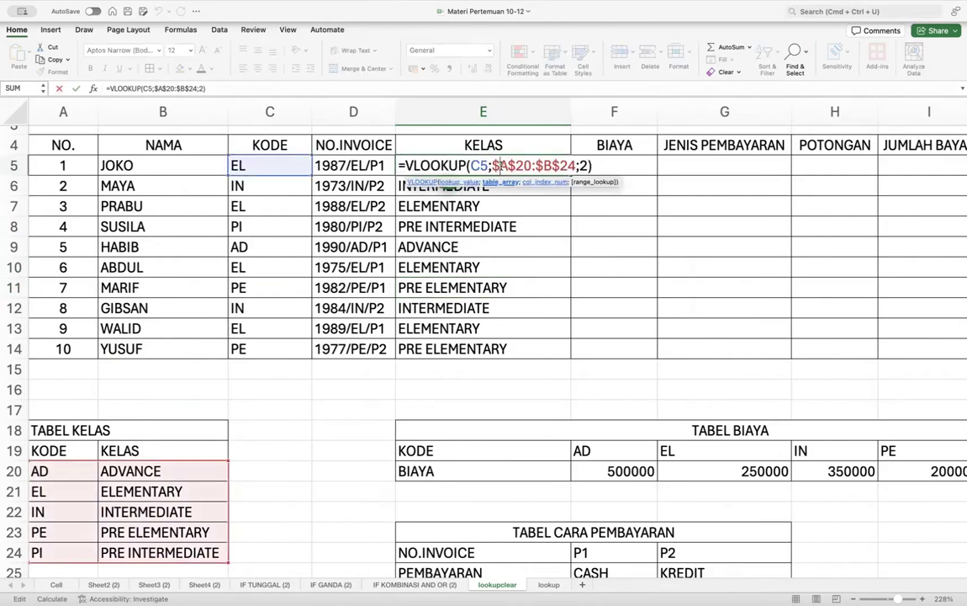
key(BackSpace)
click(501, 166)
key(BackSpace)
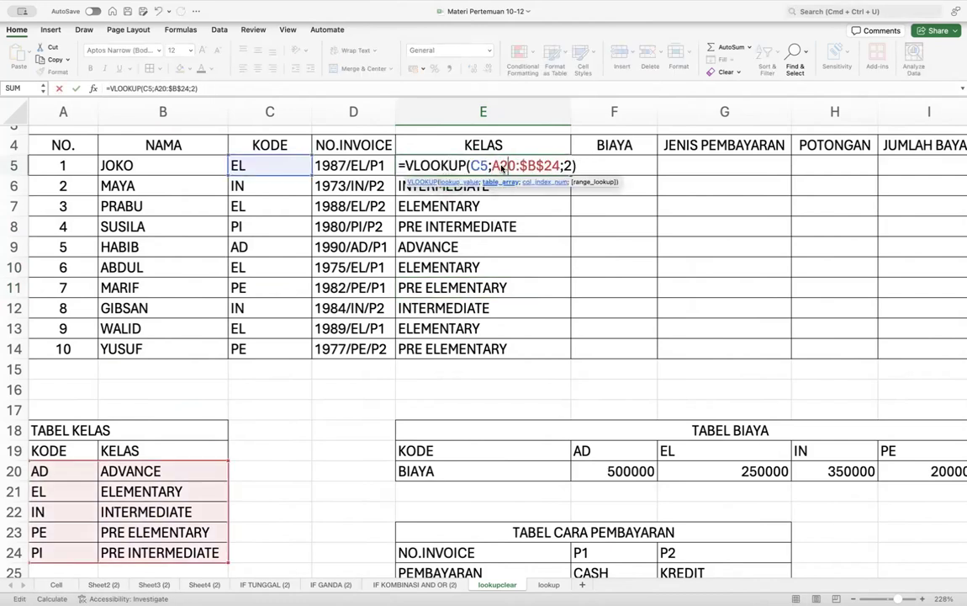
key(BackSpace)
key(BackSpace)
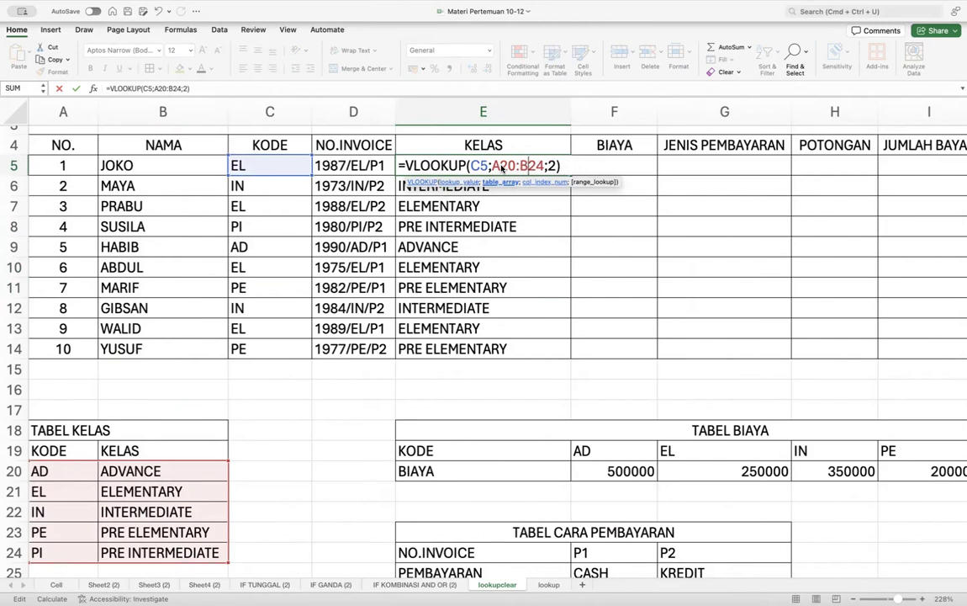
key(Return)
click(480, 168)
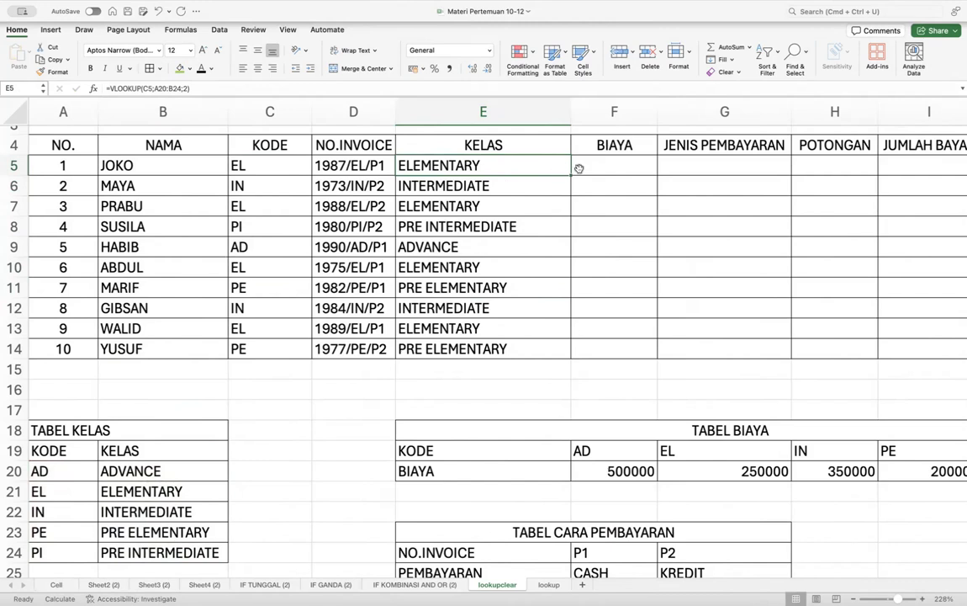
drag(571, 175, 549, 356)
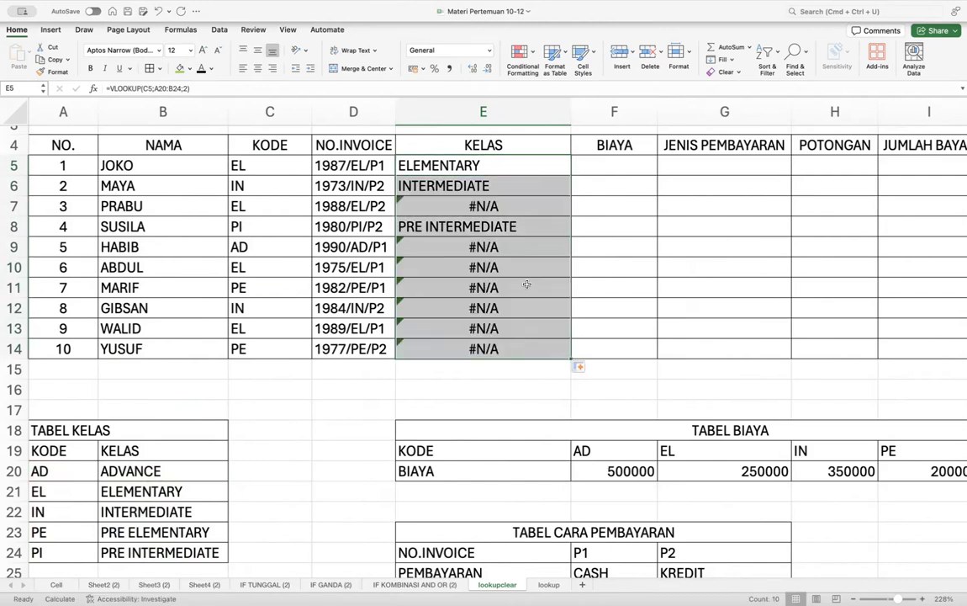
- Examine the #N/A results in E7 and E13, whose ranges shift to A28:B32, without changing them
click(486, 267)
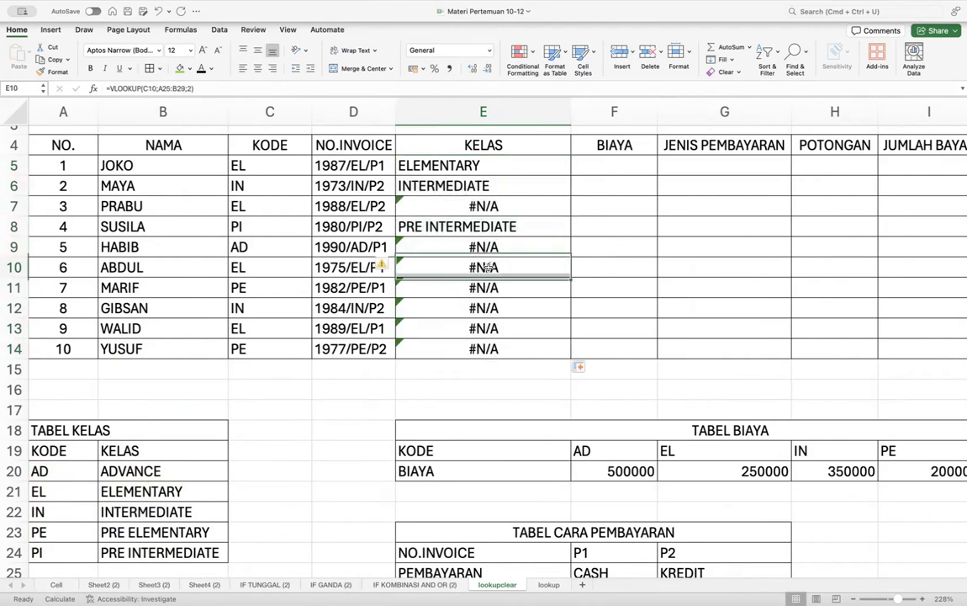
double_click(491, 206)
scroll(288, 429, down, 5)
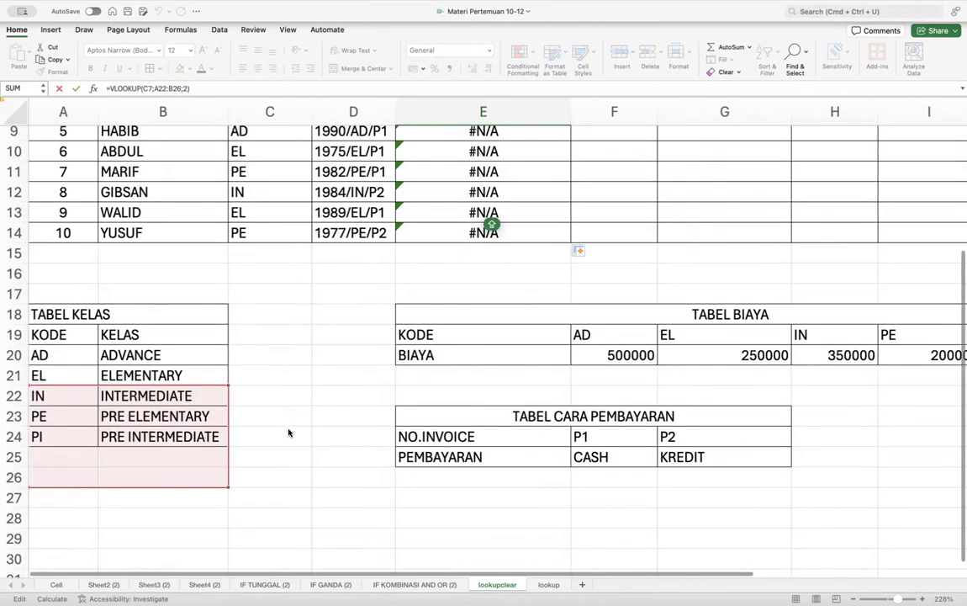
click(535, 236)
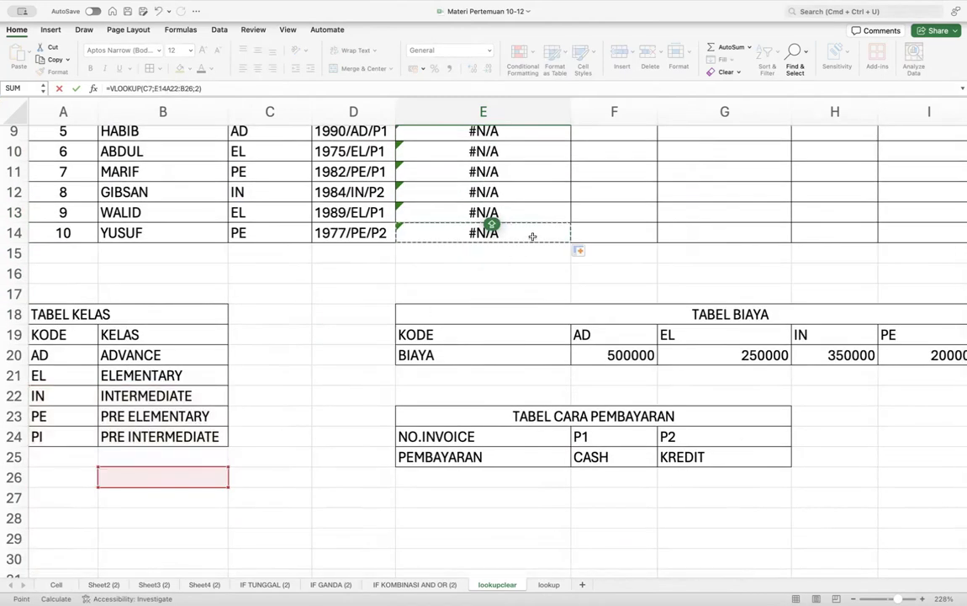
click(59, 88)
double_click(514, 258)
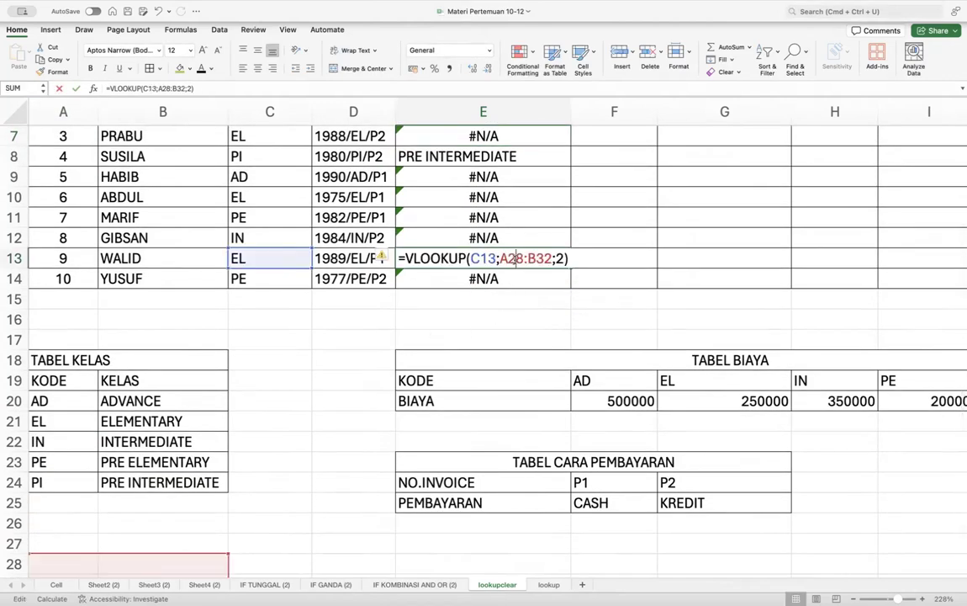
scroll(274, 412, down, 5)
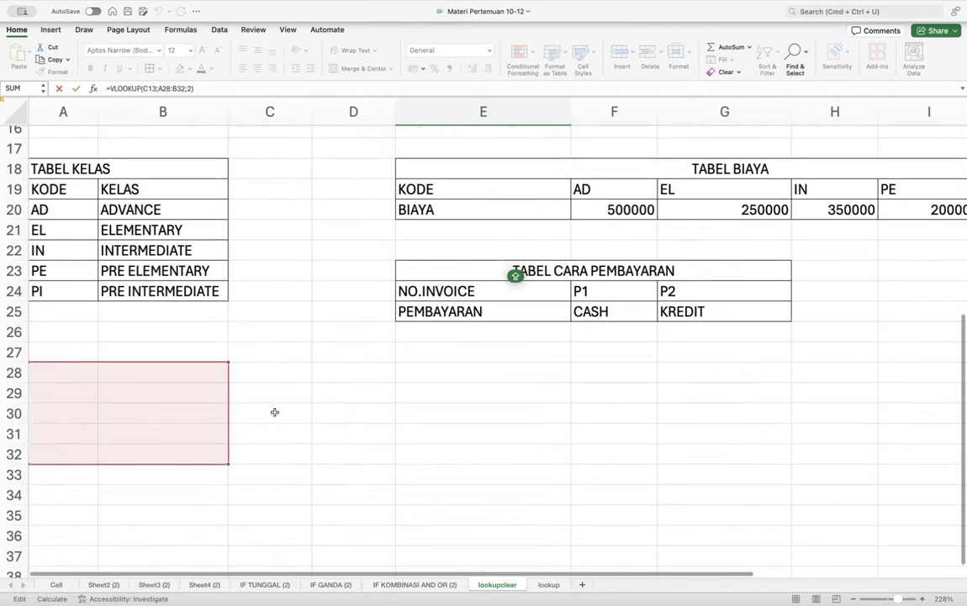
scroll(275, 412, up, 8)
scroll(274, 411, down, 1)
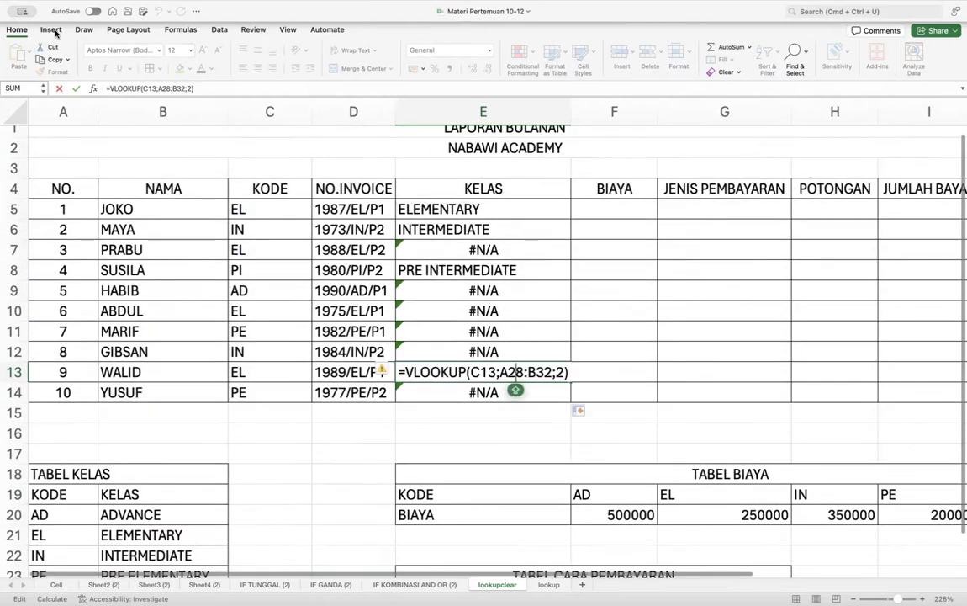
click(59, 87)
double_click(498, 208)
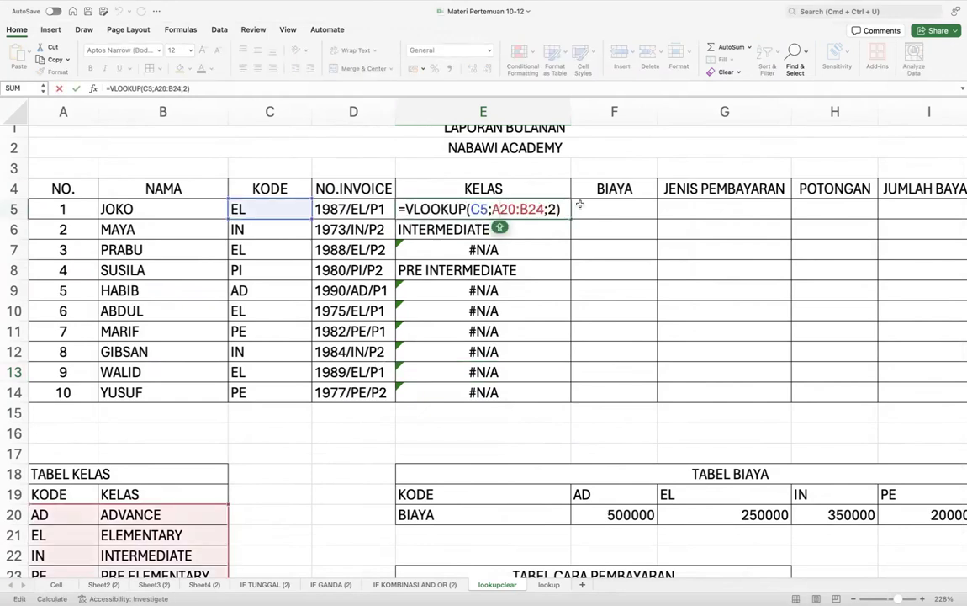
- Restore E5's absolute range $A$20:$B$24 and fill the corrected formula down to E14
key(Left)
text($)
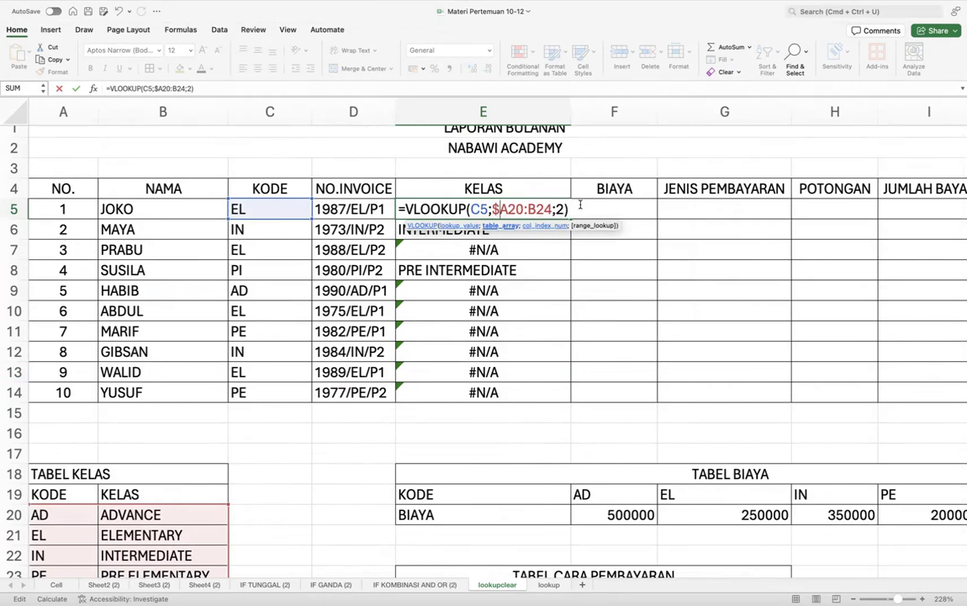
text($)
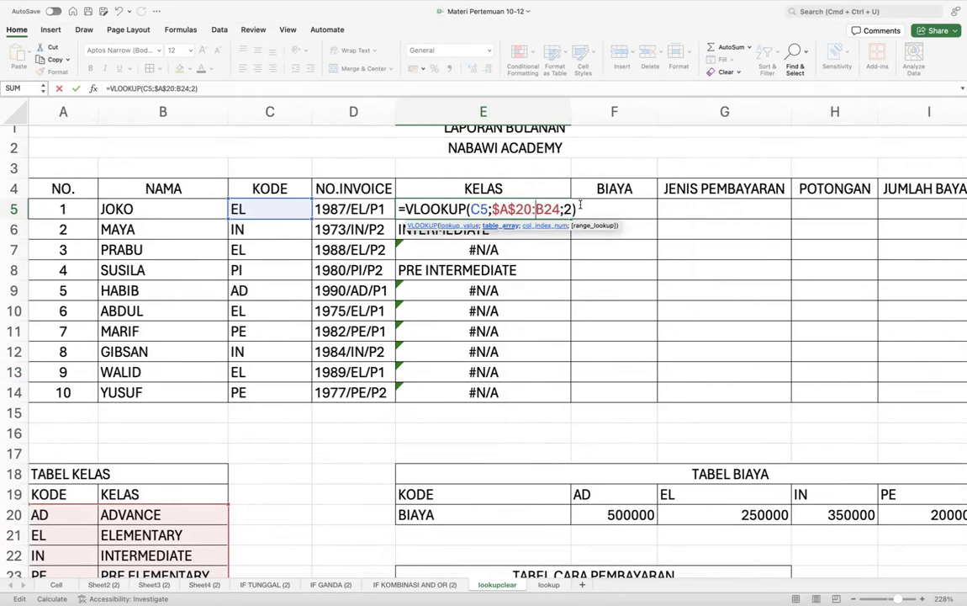
text($)
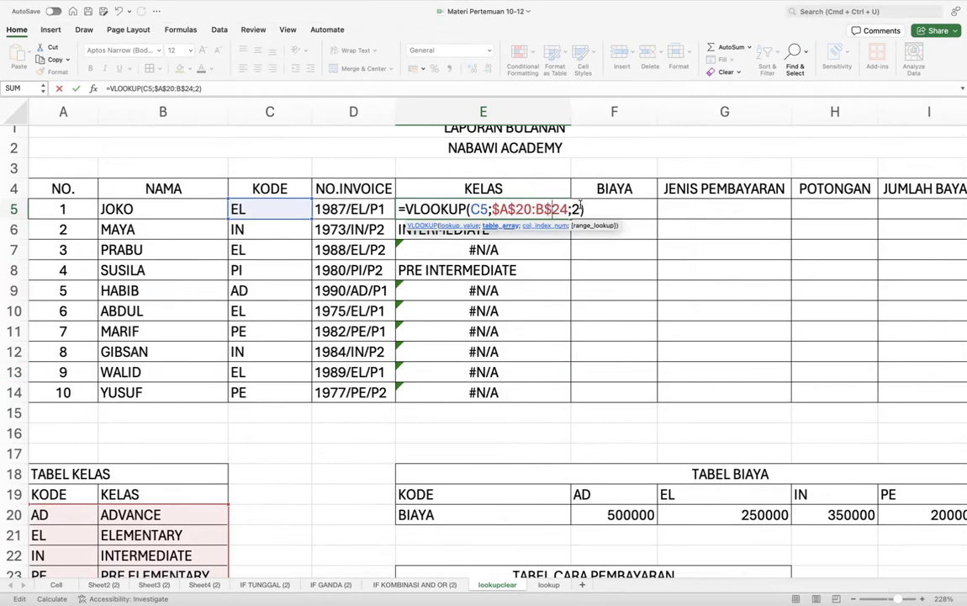
key(Left)
key(Left)
text($)
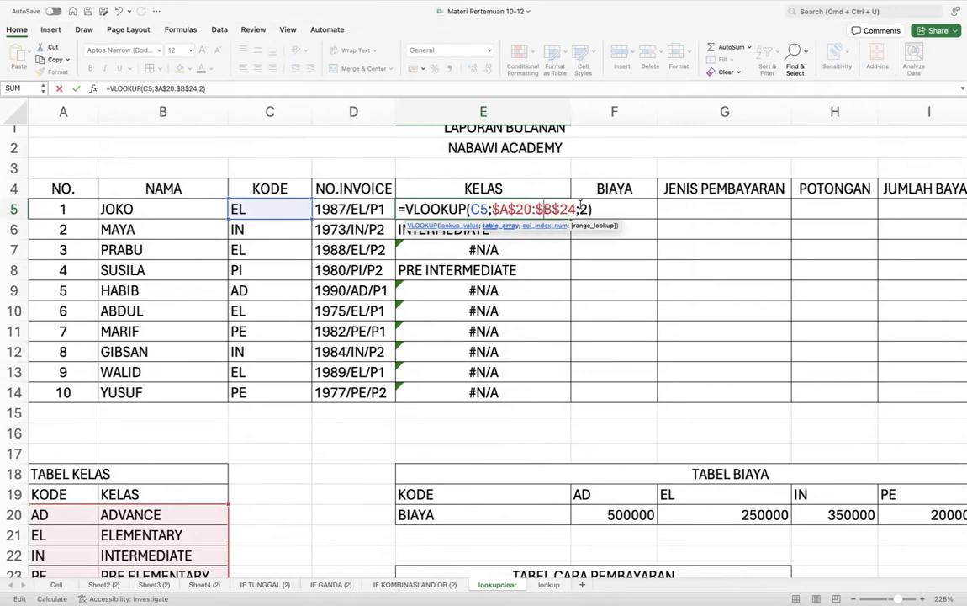
key(Return)
click(505, 210)
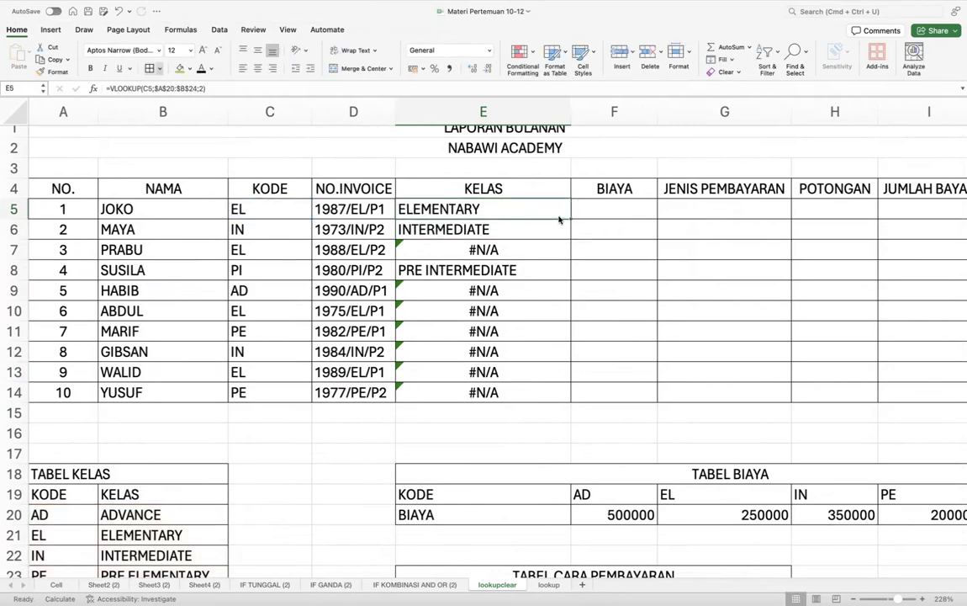
drag(570, 218, 551, 397)
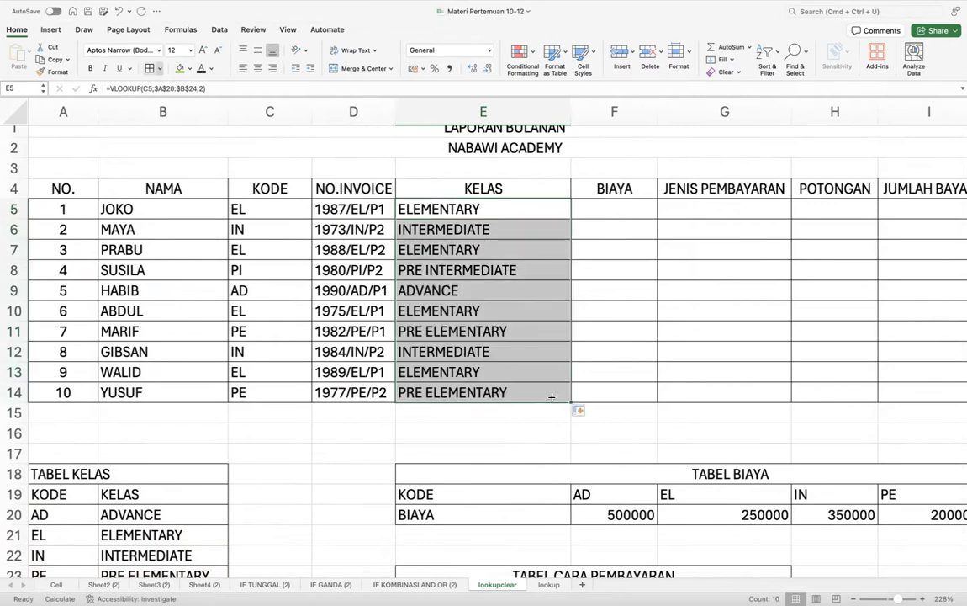
- Select BIAYA cell F5 and bring the TABEL BIAYA lookup table into view
click(612, 209)
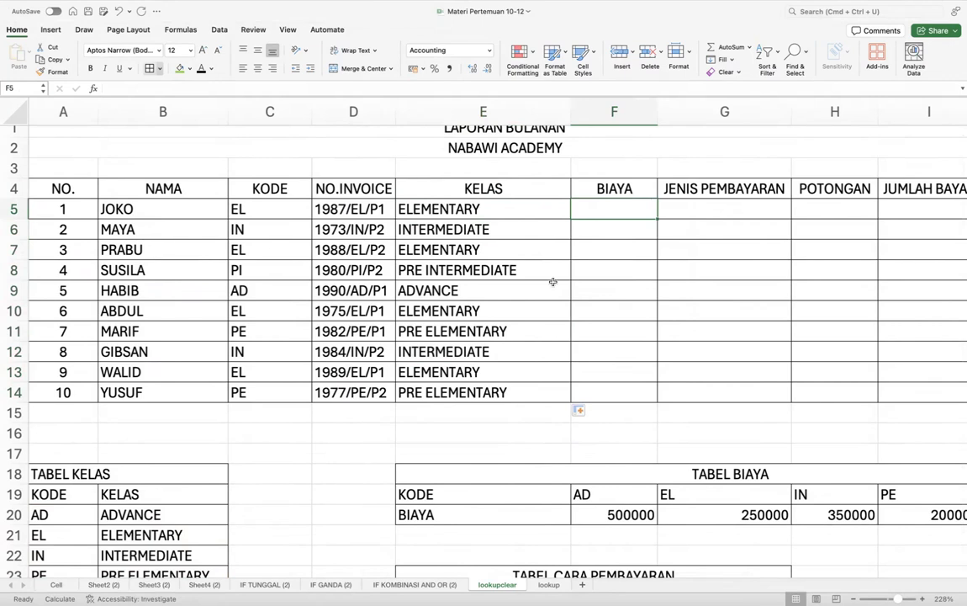
scroll(552, 281, right, 2)
scroll(552, 282, down, 1)
scroll(553, 282, down, 2)
scroll(552, 282, right, 1)
click(536, 433)
scroll(505, 434, down, 1)
scroll(505, 434, right, 1)
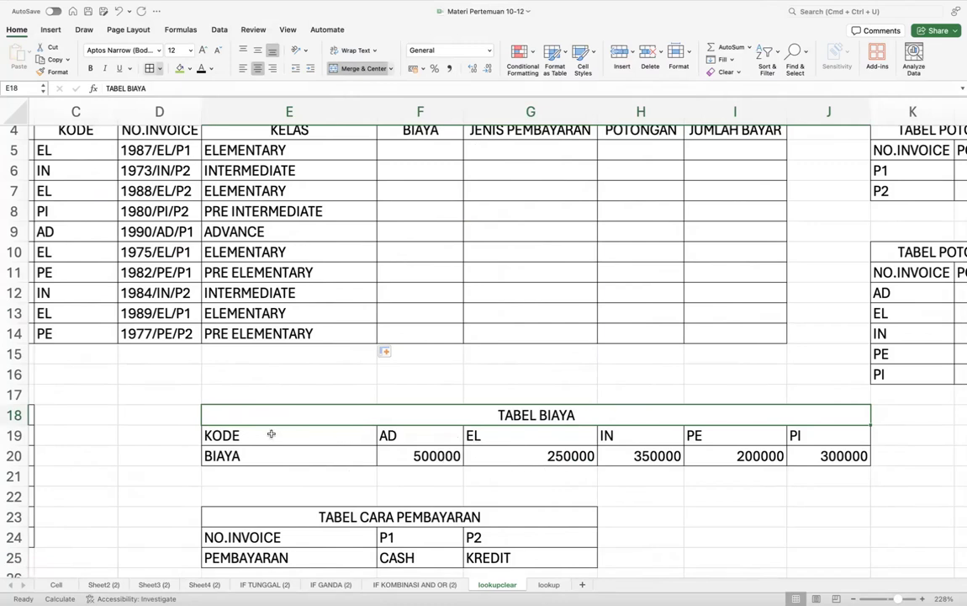
click(13, 436)
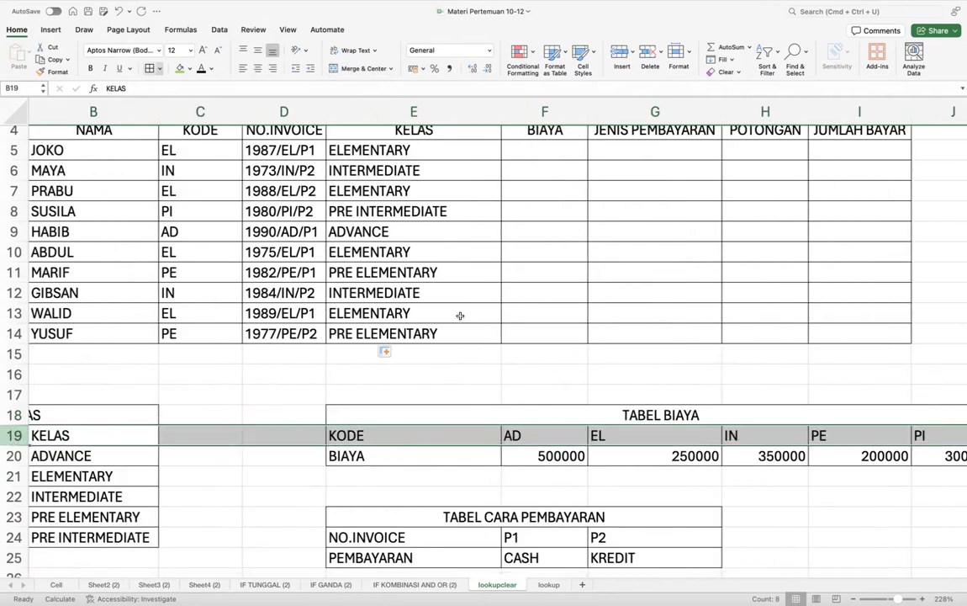
click(8, 455)
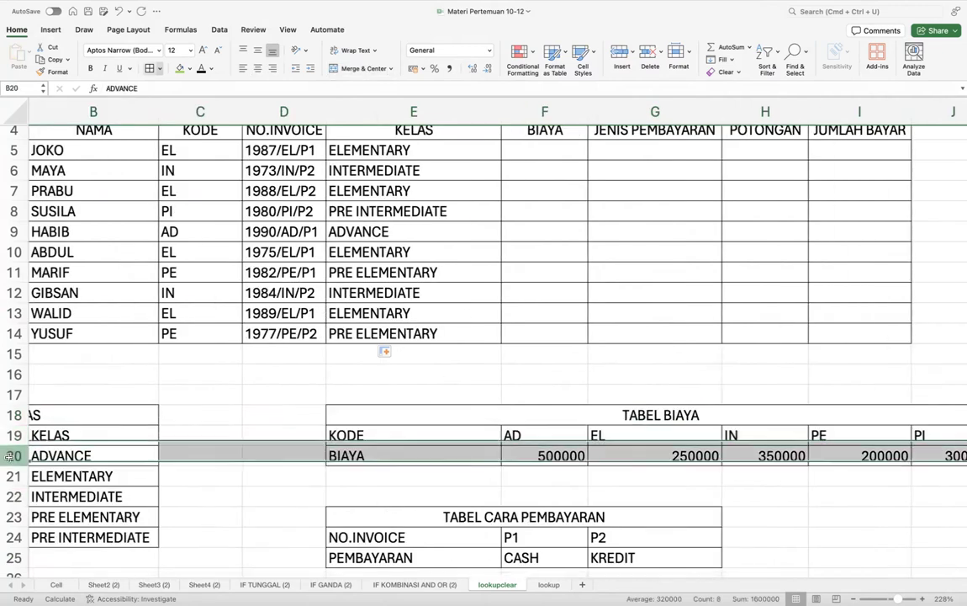
click(401, 435)
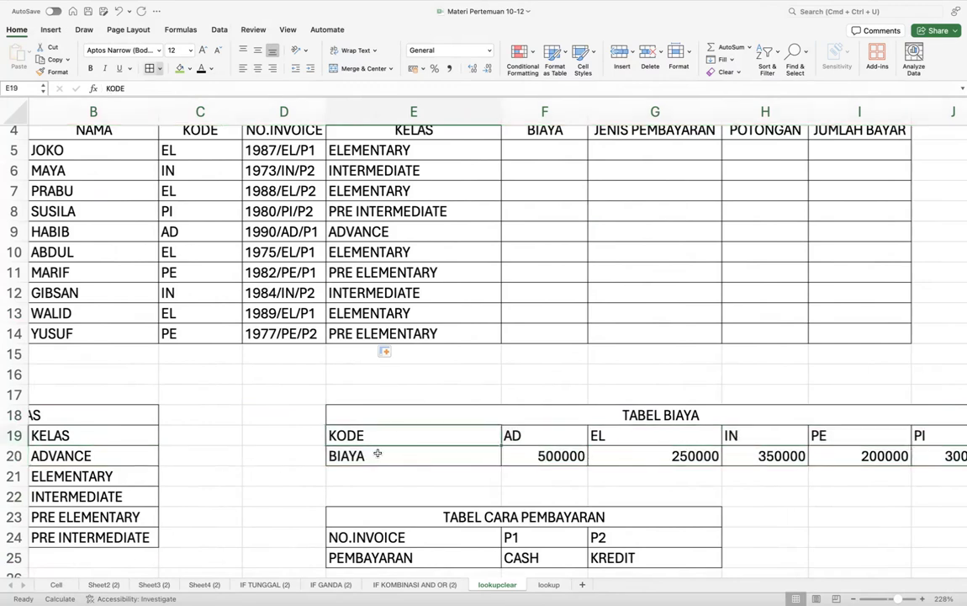
click(373, 455)
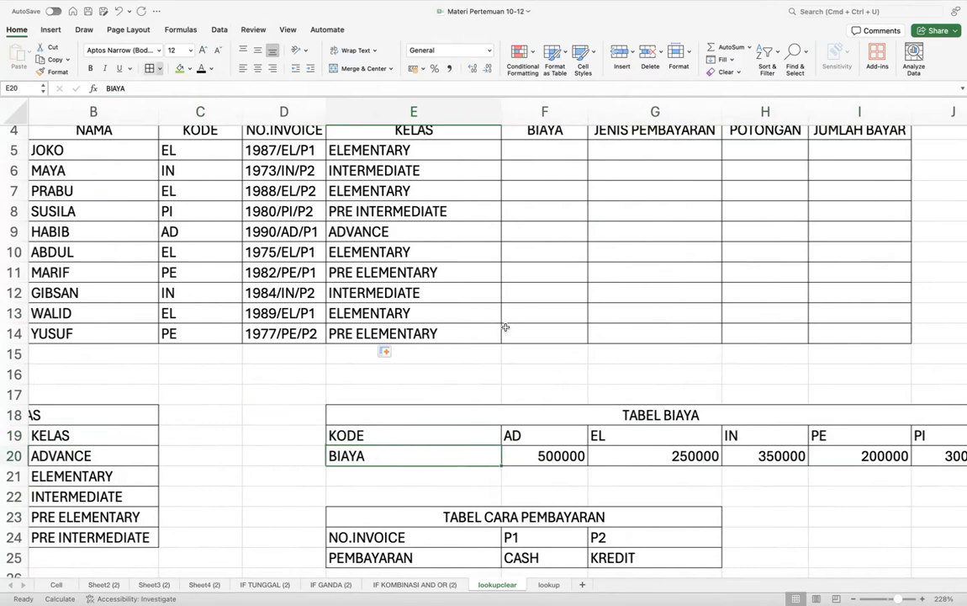
scroll(545, 144, right, 3)
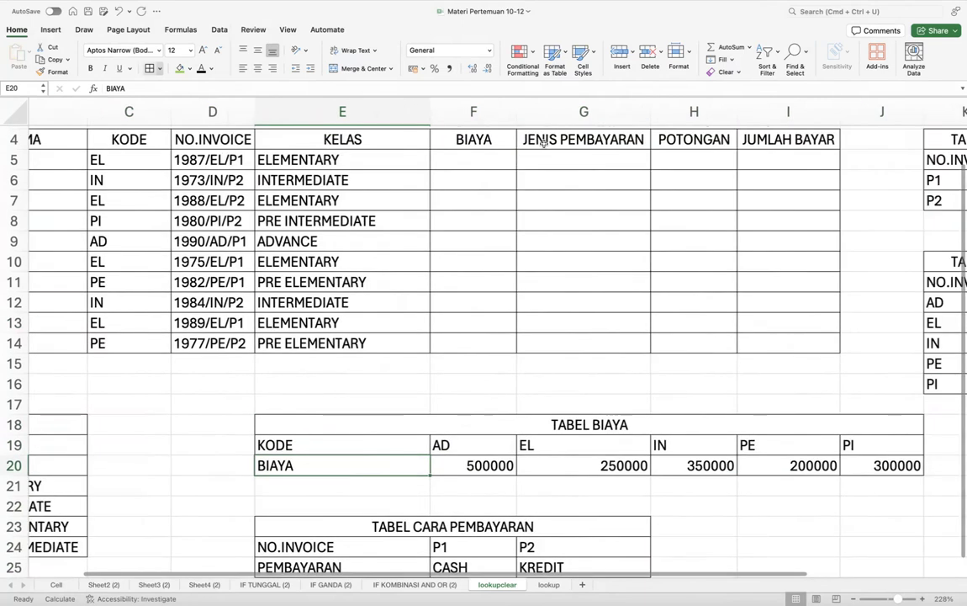
click(449, 157)
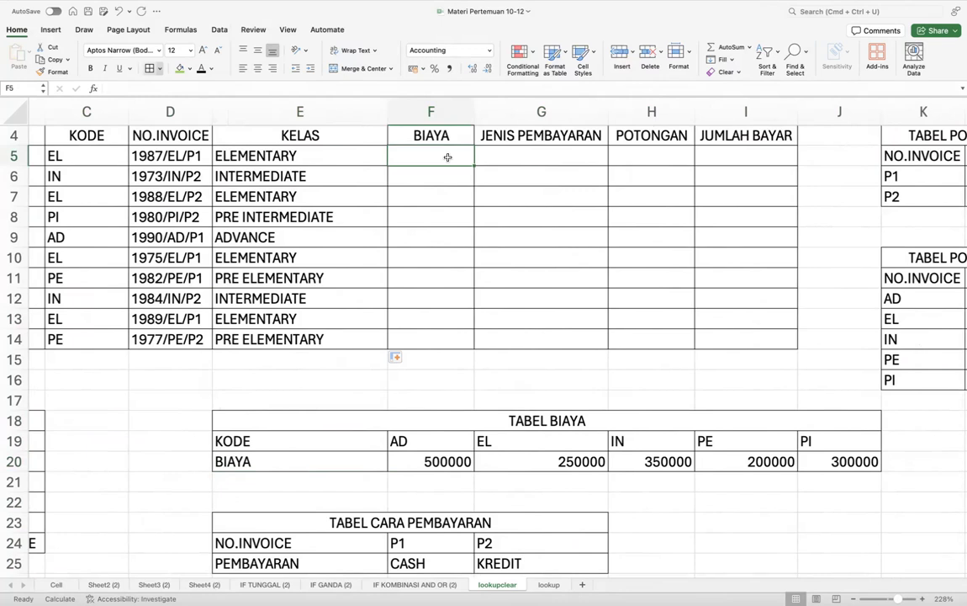
- Start F5's formula as =HLOOKUP(C5; with the KODE as lookup value
text(=)
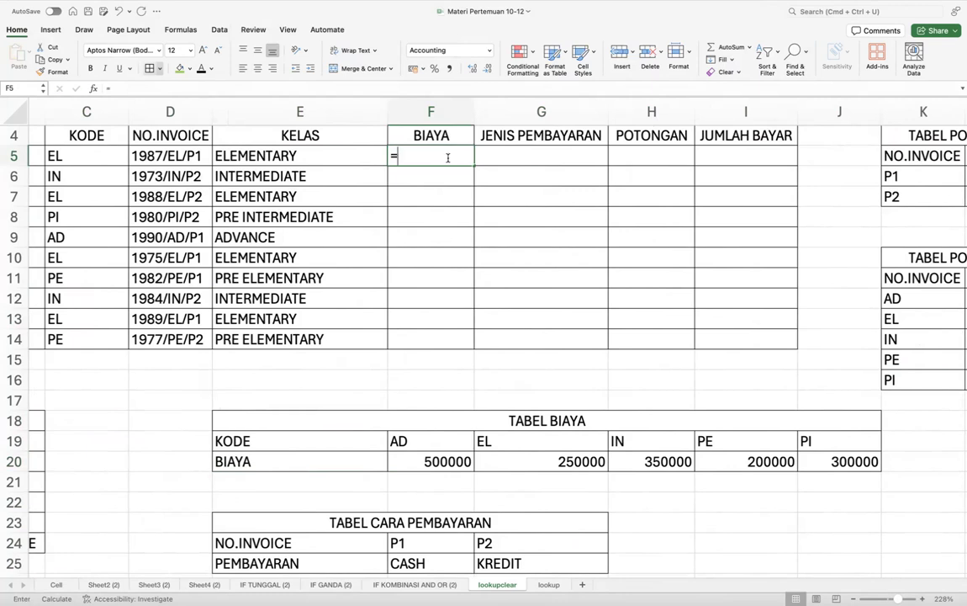
text(HL)
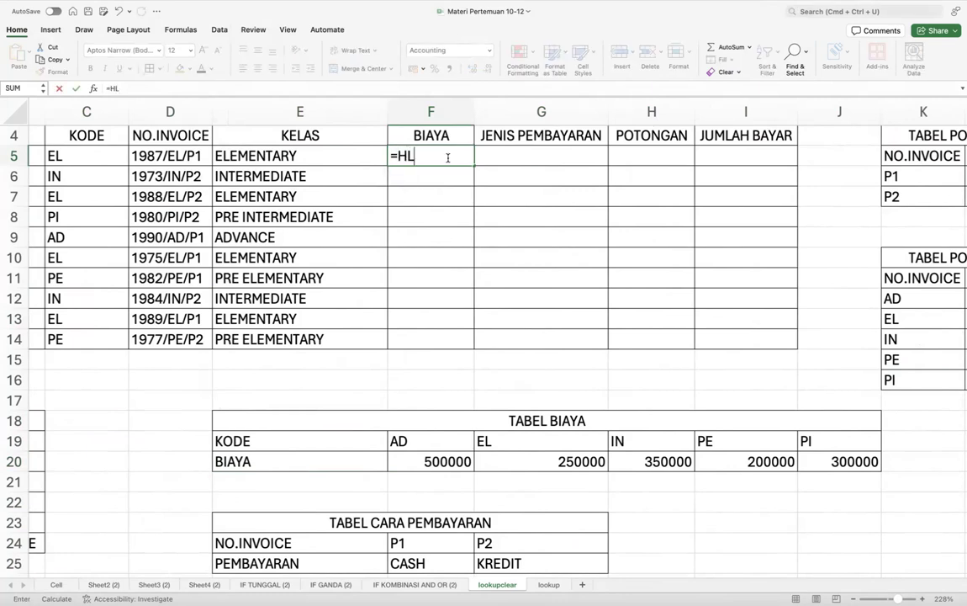
double_click(427, 184)
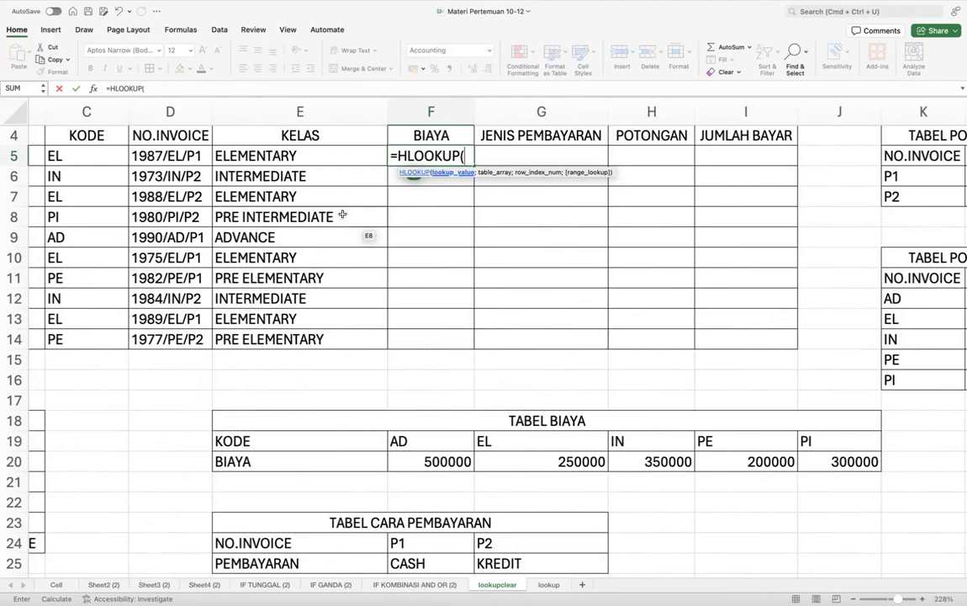
scroll(308, 192, left, 2)
scroll(313, 205, up, 1)
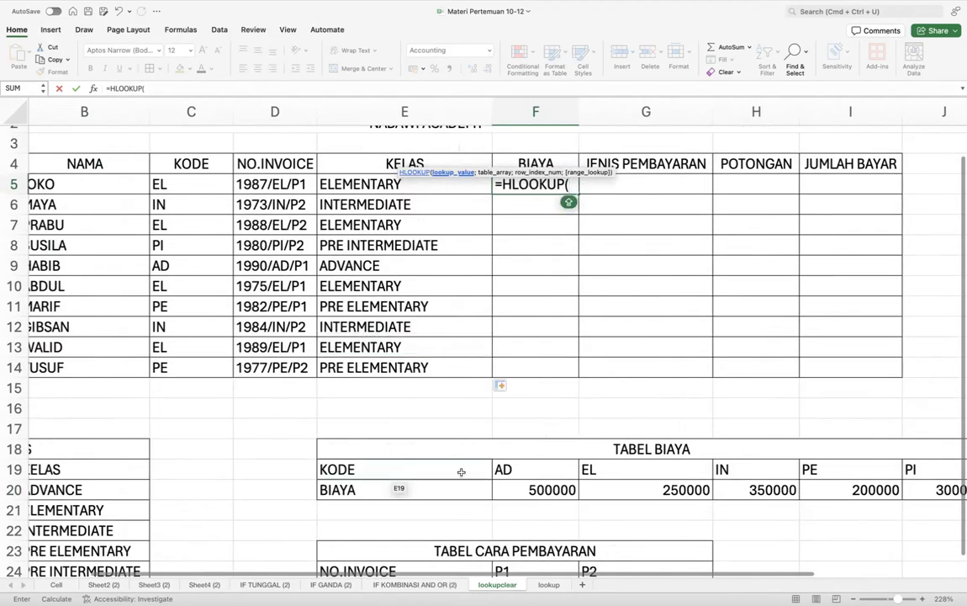
click(198, 186)
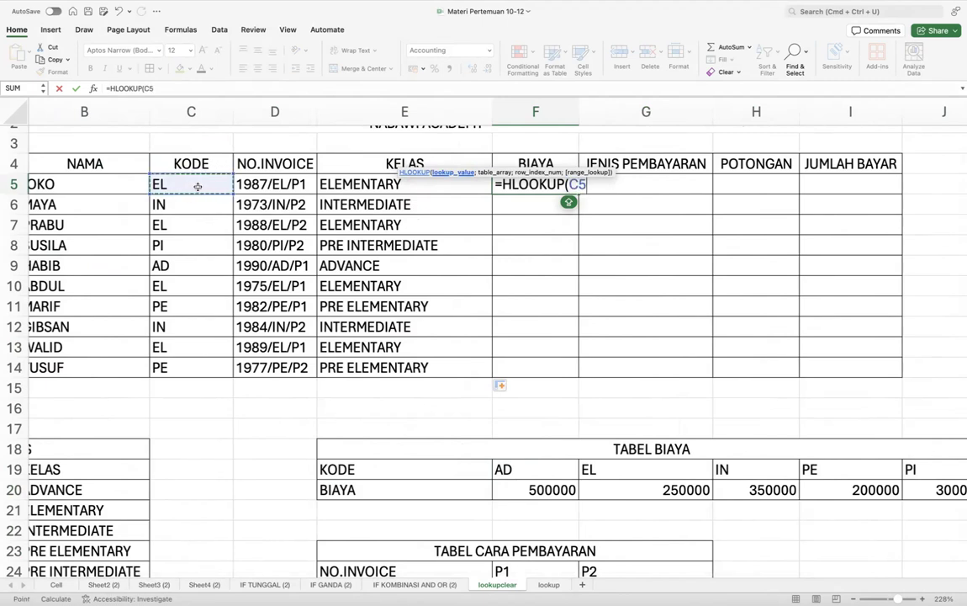
text(;)
- Finish it with the absolute range $F$19:$J$20 and row 2, showing Rp 250.000
scroll(505, 412, right, 1)
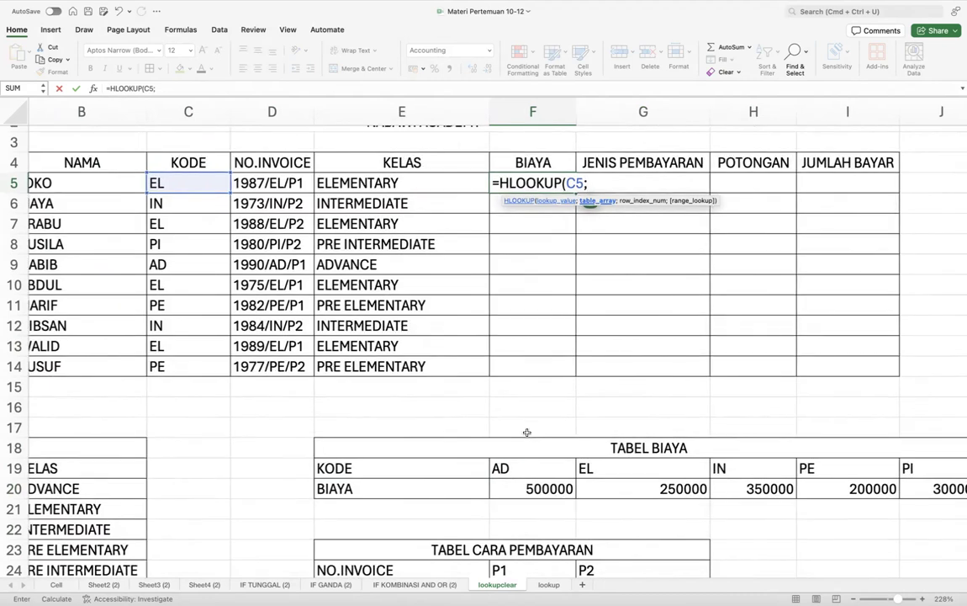
scroll(527, 432, right, 3)
scroll(504, 430, down, 2)
drag(427, 429, 794, 453)
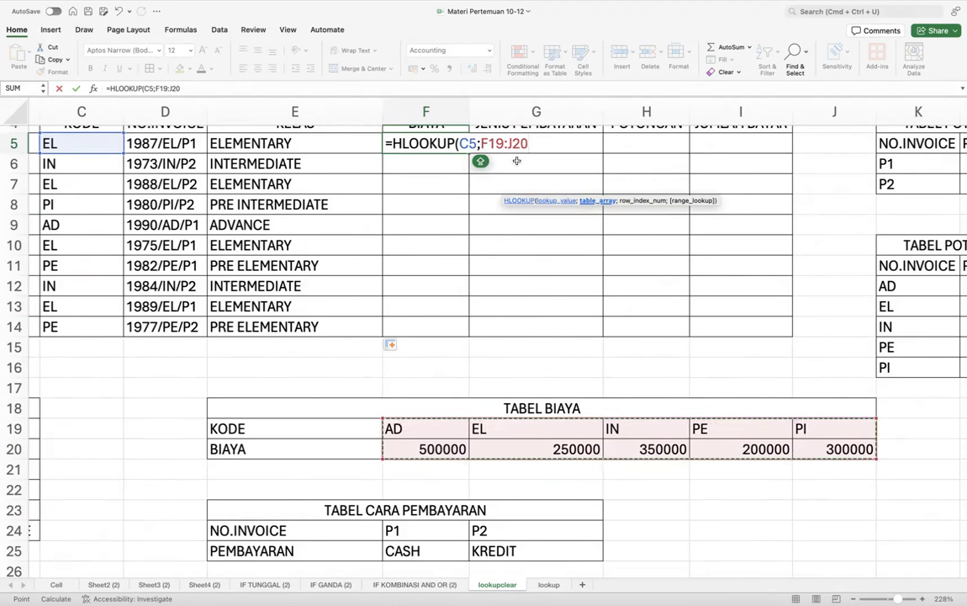
key(F4)
key(Caps_Lock)
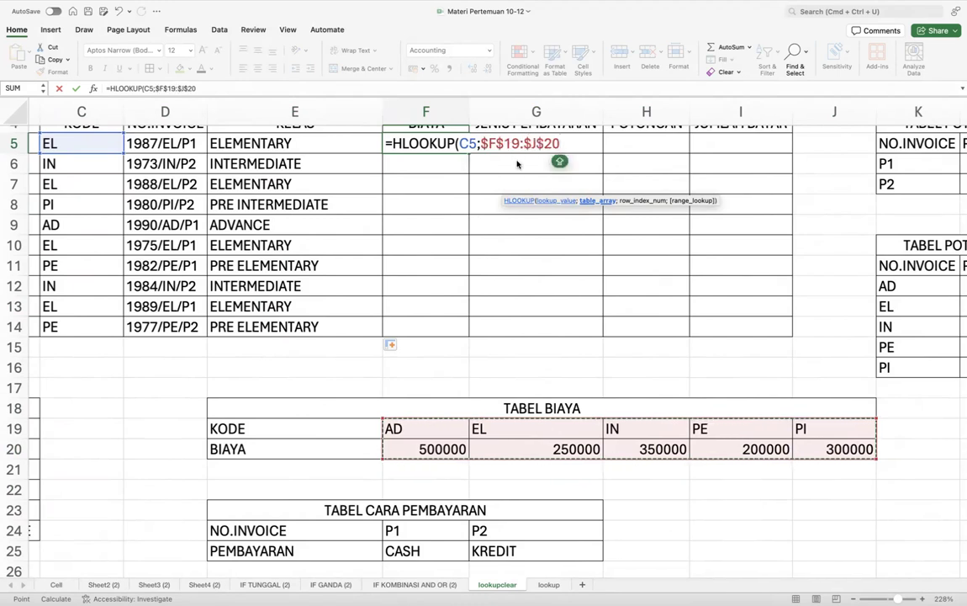
text(;)
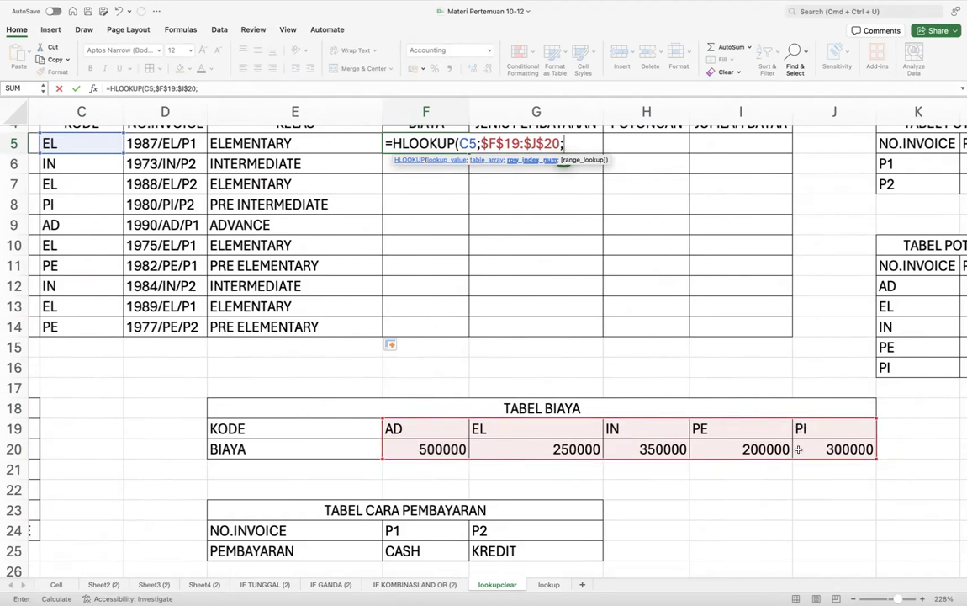
text(2))
key(Return)
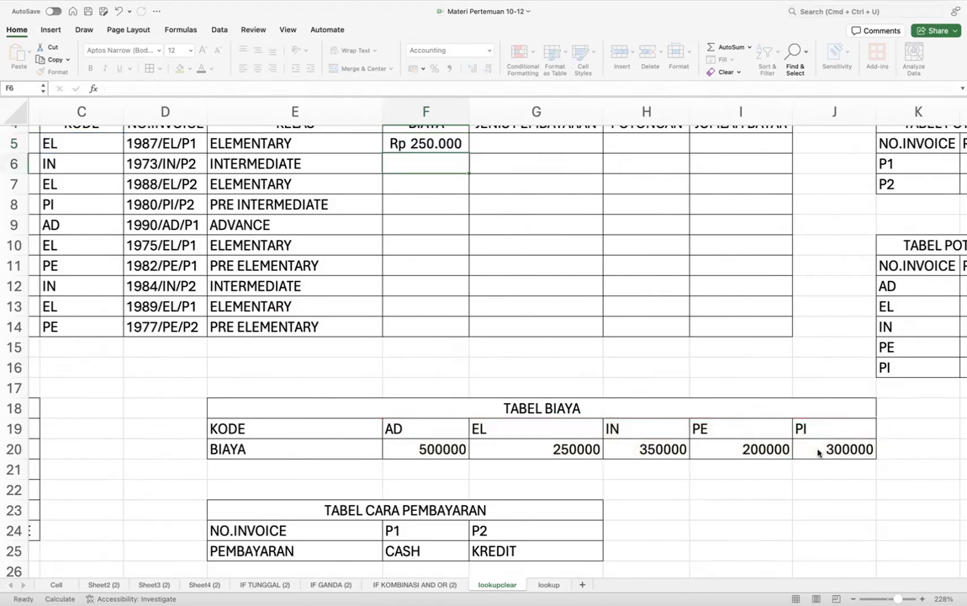
- Copy F5's fee formula down to F14 and format TABEL BIAYA fees F20:J20 as Rupiah accounting
click(428, 143)
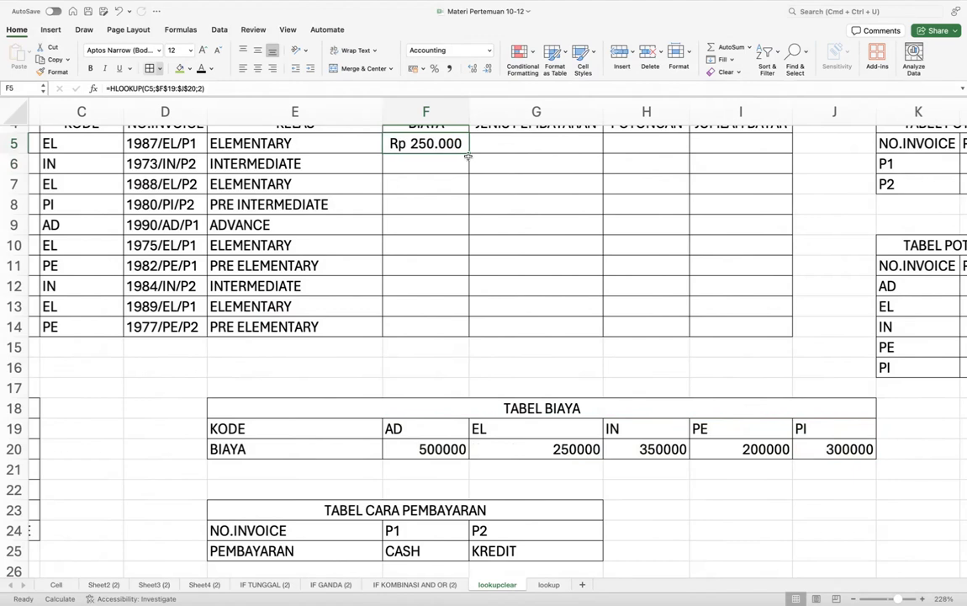
drag(470, 151, 461, 338)
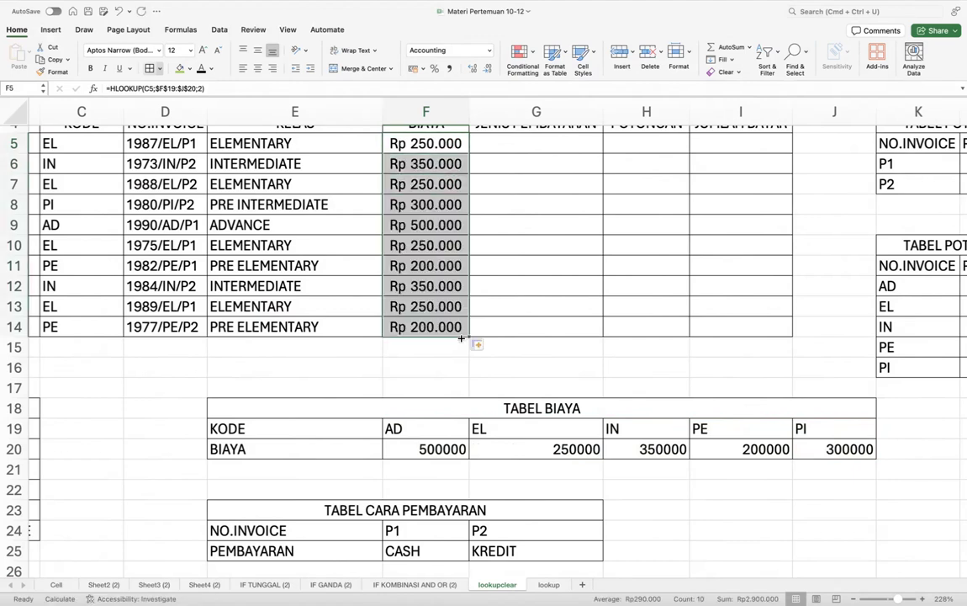
click(442, 449)
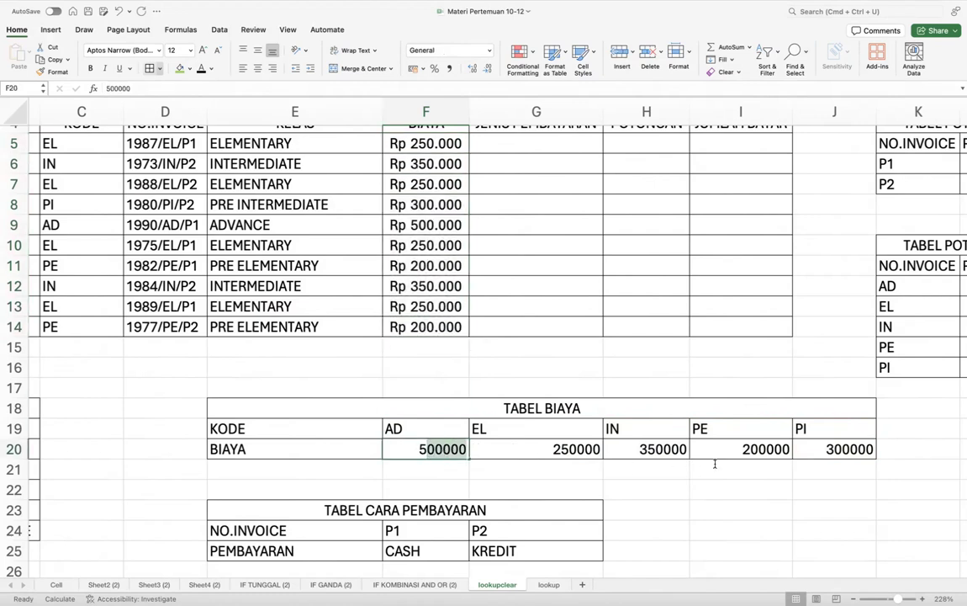
click(567, 469)
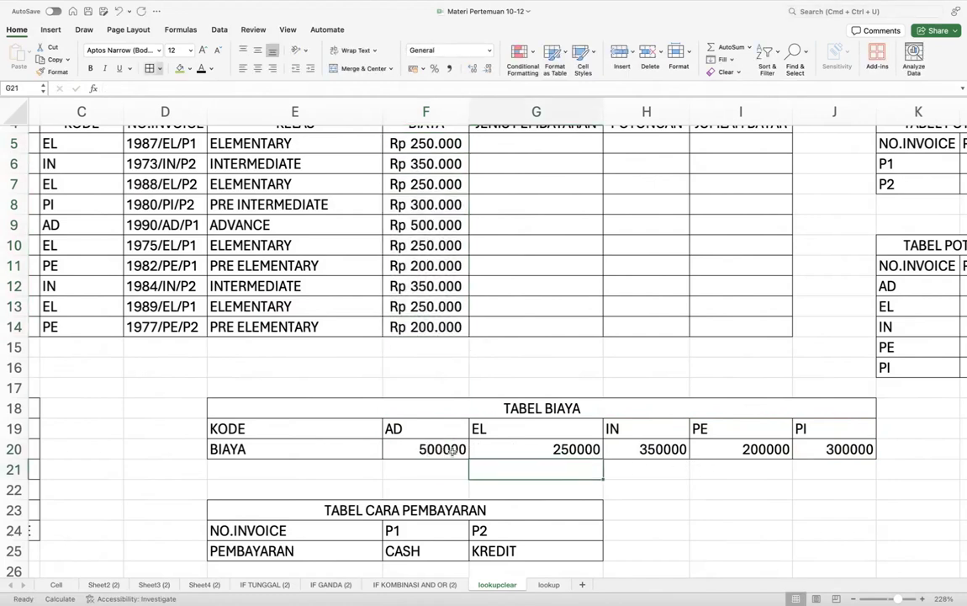
drag(453, 451, 799, 450)
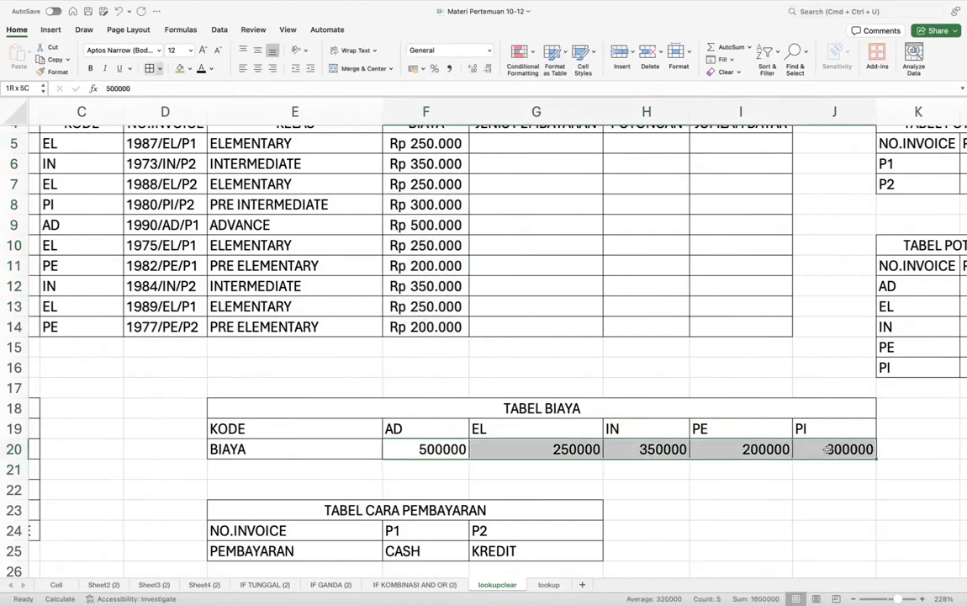
click(412, 68)
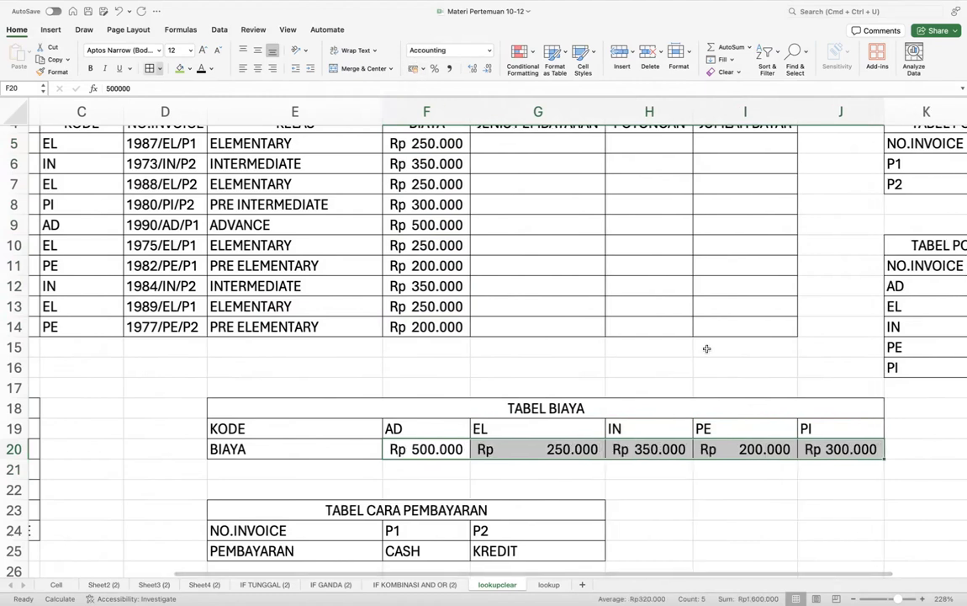
click(788, 491)
scroll(788, 492, up, 3)
scroll(788, 491, left, 1)
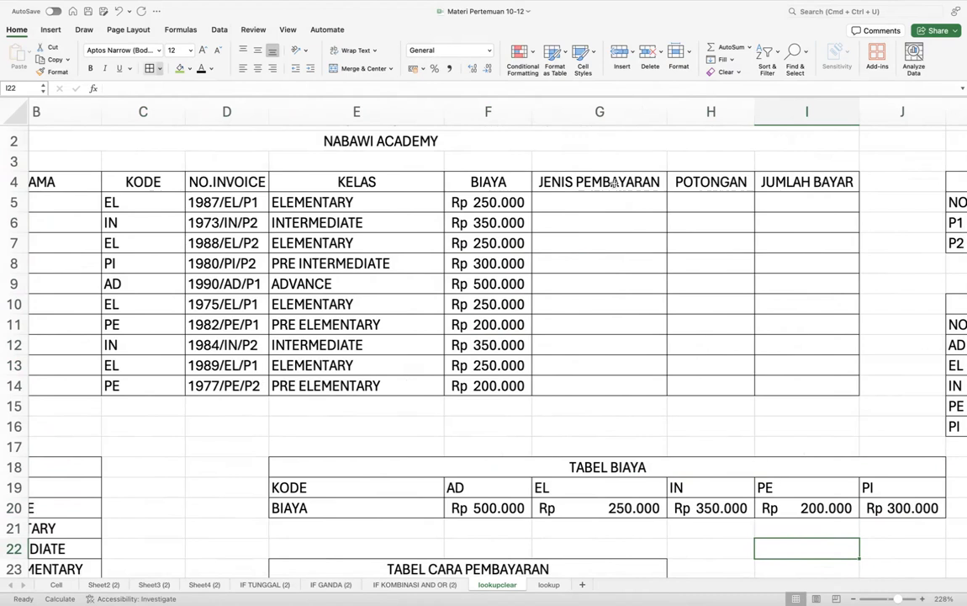
click(588, 197)
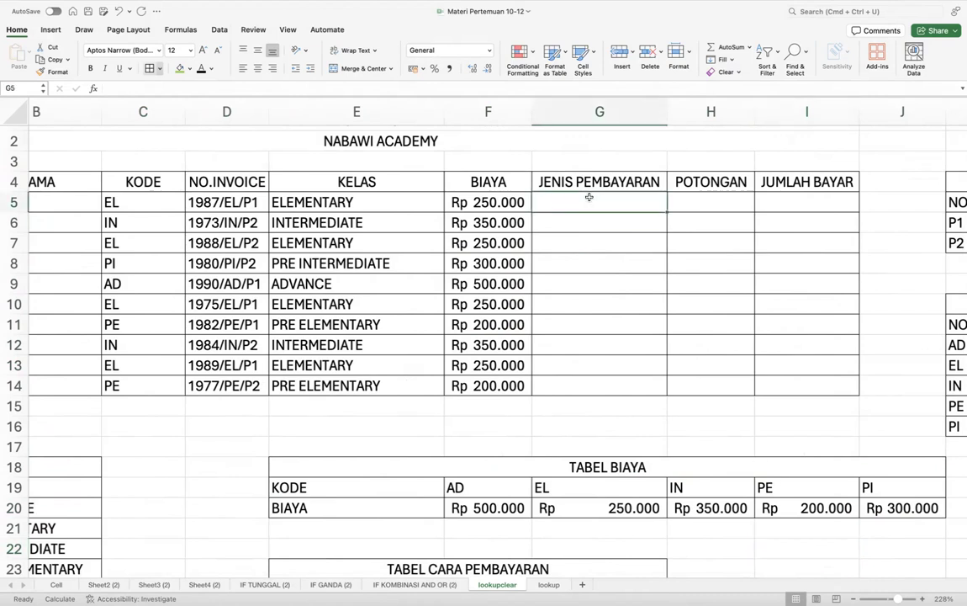
scroll(387, 406, right, 10)
scroll(387, 406, down, 2)
scroll(388, 408, left, 5)
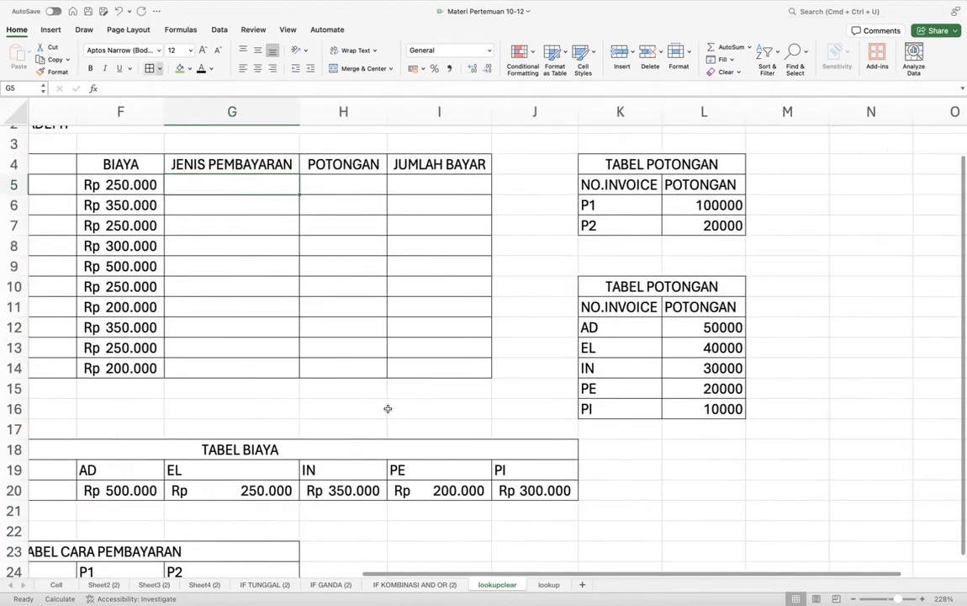
scroll(388, 408, down, 3)
click(539, 449)
scroll(467, 505, down, 4)
scroll(505, 465, up, 5)
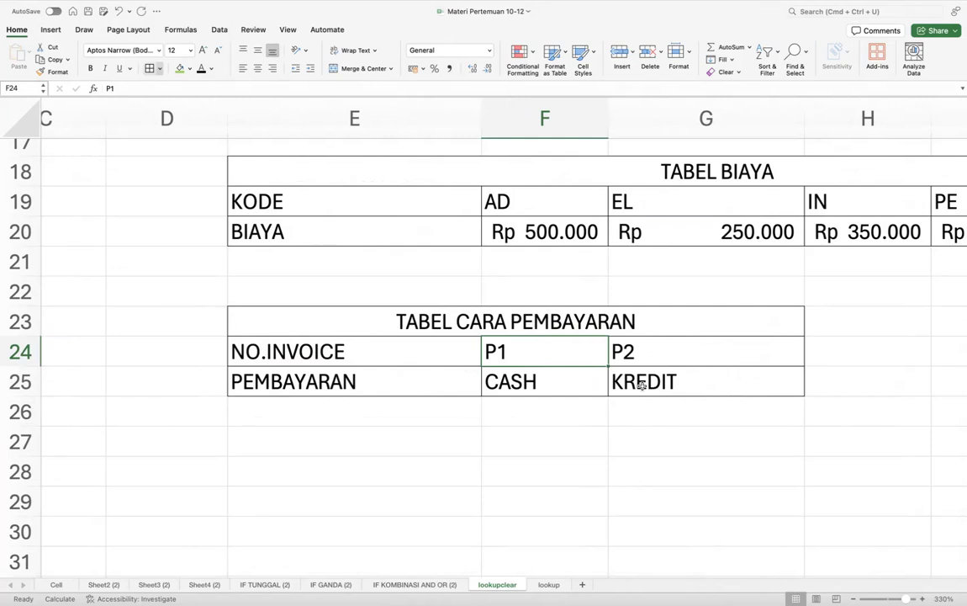
scroll(642, 385, up, 1)
scroll(642, 385, left, 1)
scroll(642, 381, down, 3)
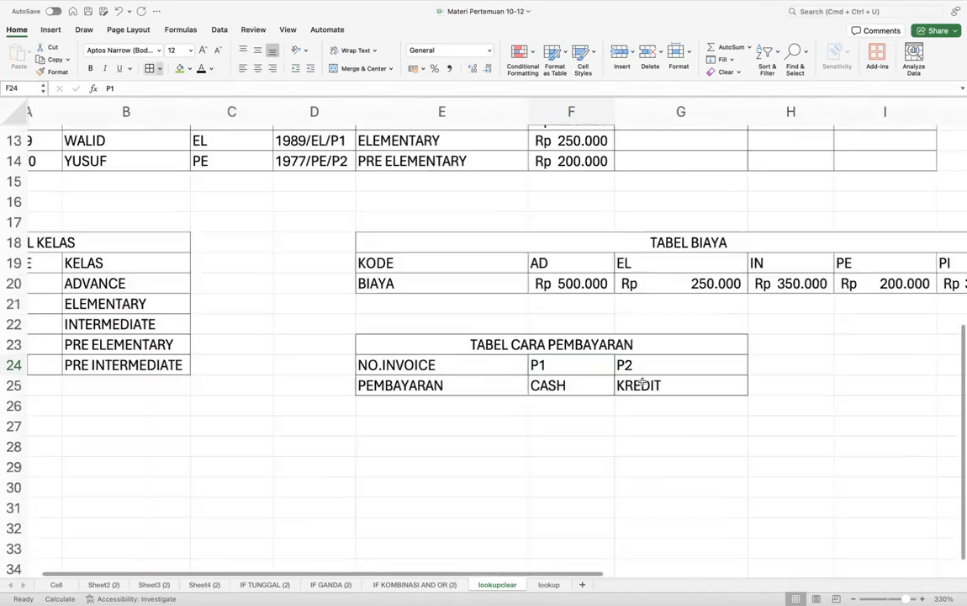
scroll(641, 382, up, 5)
scroll(642, 382, left, 1)
scroll(642, 381, down, 7)
scroll(642, 381, right, 1)
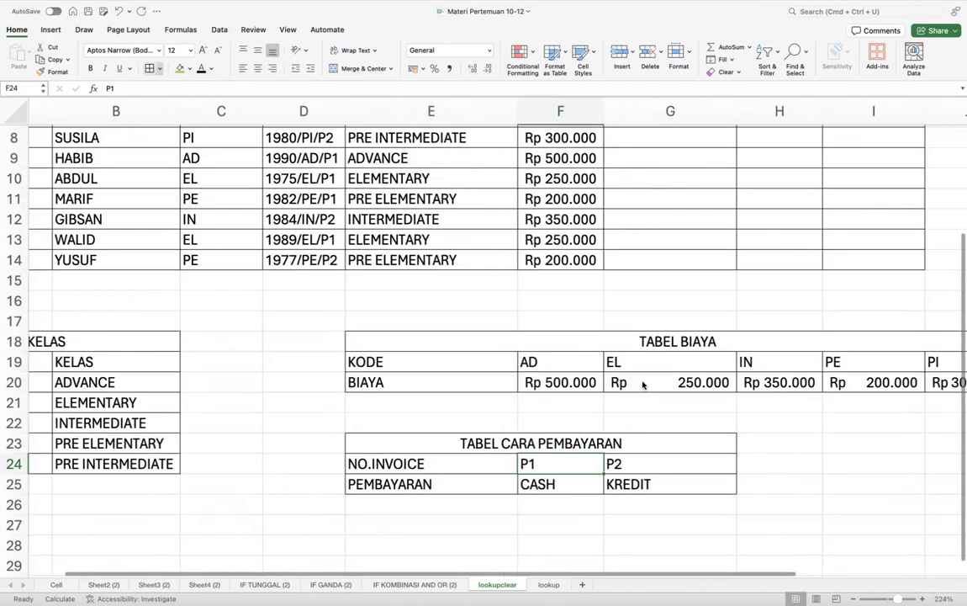
scroll(642, 381, left, 1)
scroll(641, 381, down, 1)
click(454, 484)
scroll(479, 445, up, 5)
scroll(479, 445, left, 1)
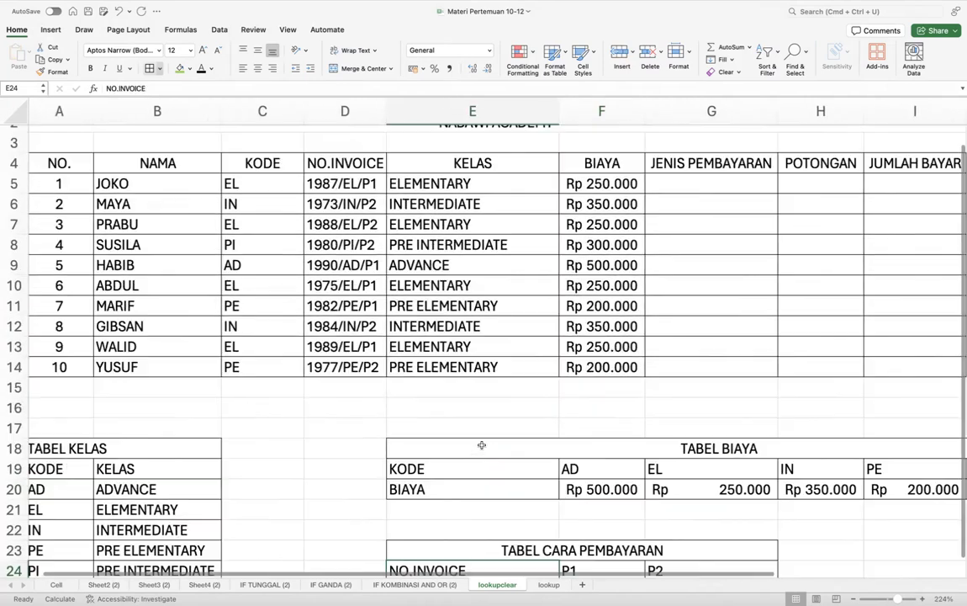
scroll(370, 202, up, 1)
click(370, 202)
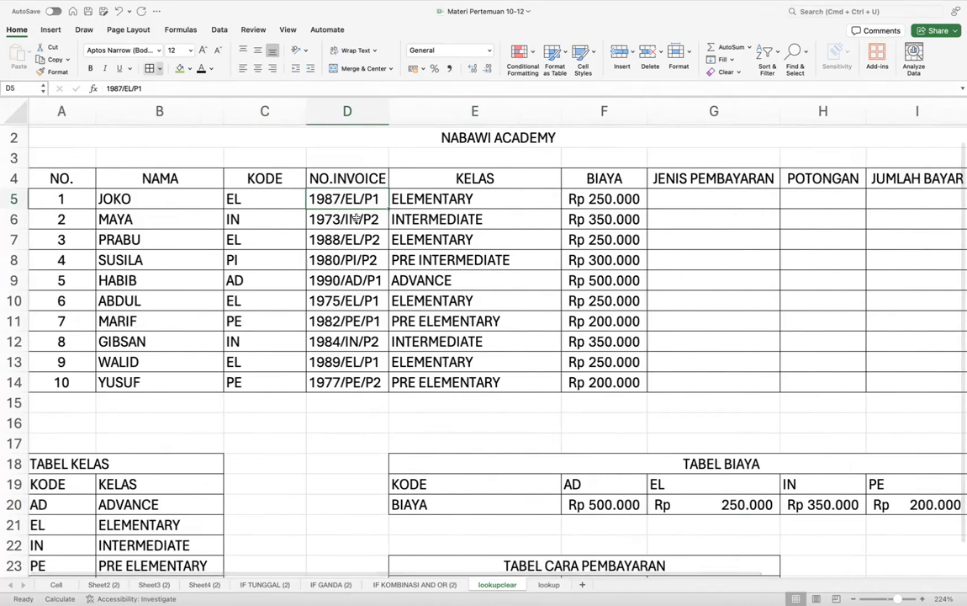
scroll(393, 197, up, 3)
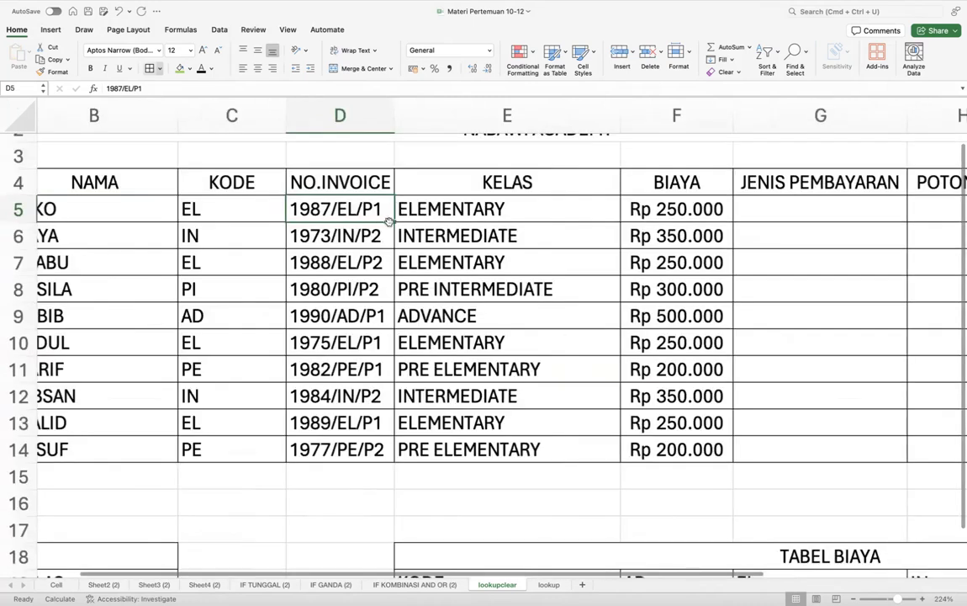
scroll(395, 202, left, 1)
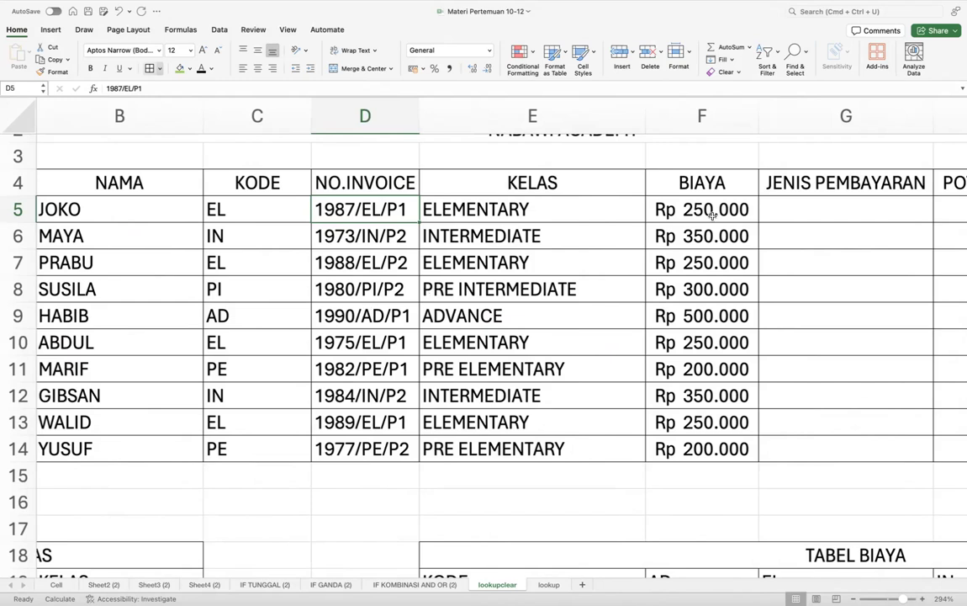
click(792, 217)
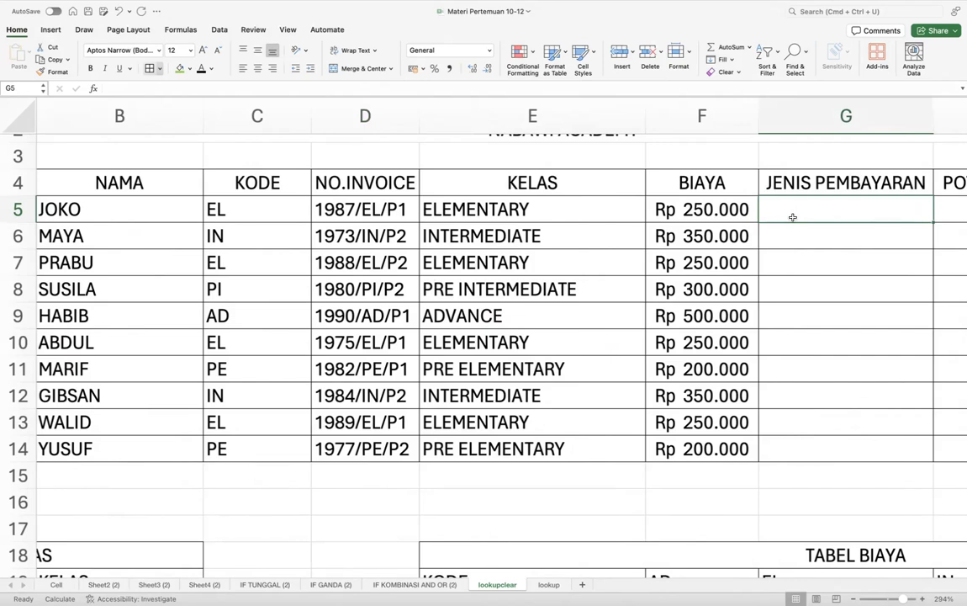
scroll(792, 218, right, 2)
scroll(793, 217, down, 10)
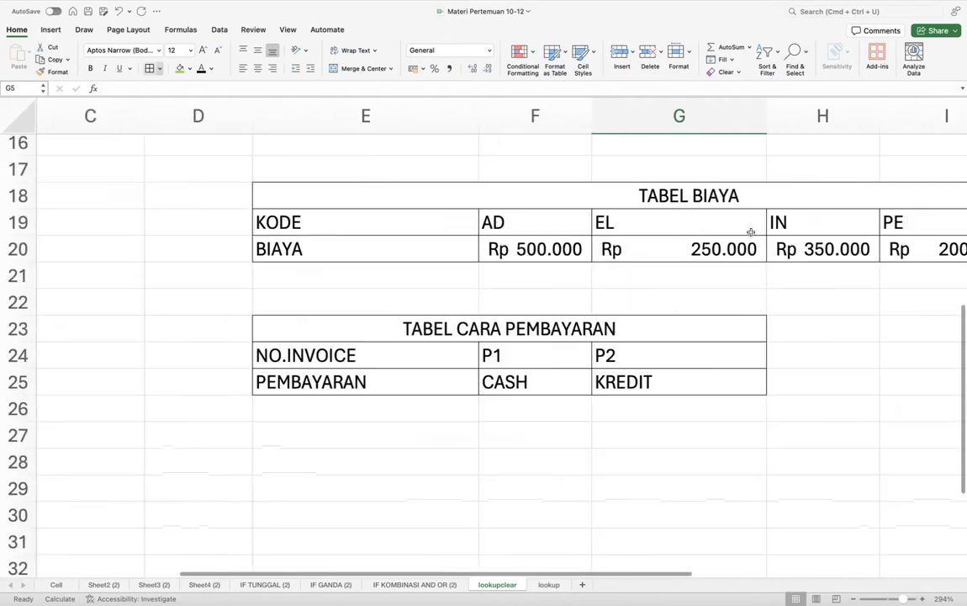
click(415, 351)
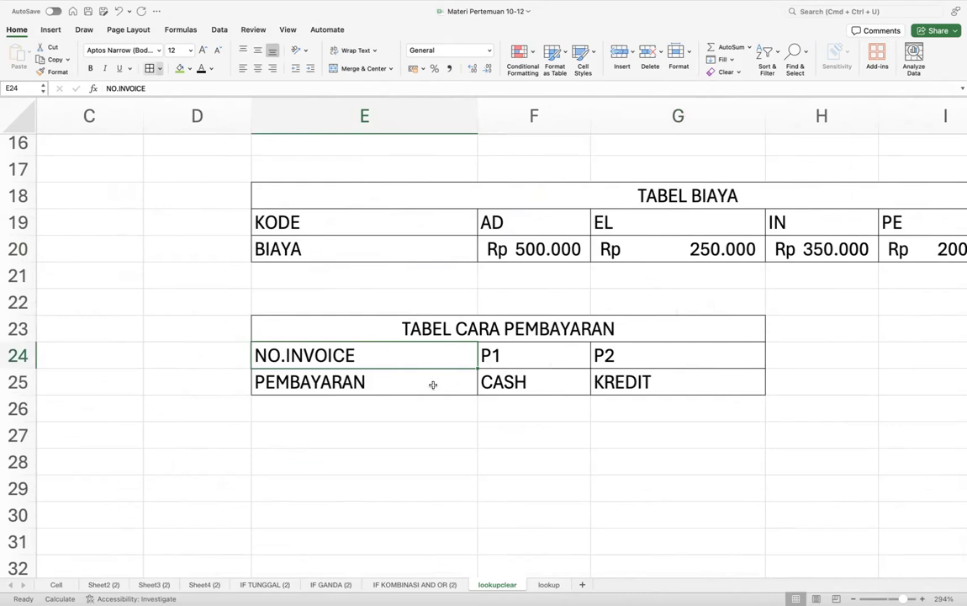
scroll(433, 384, up, 5)
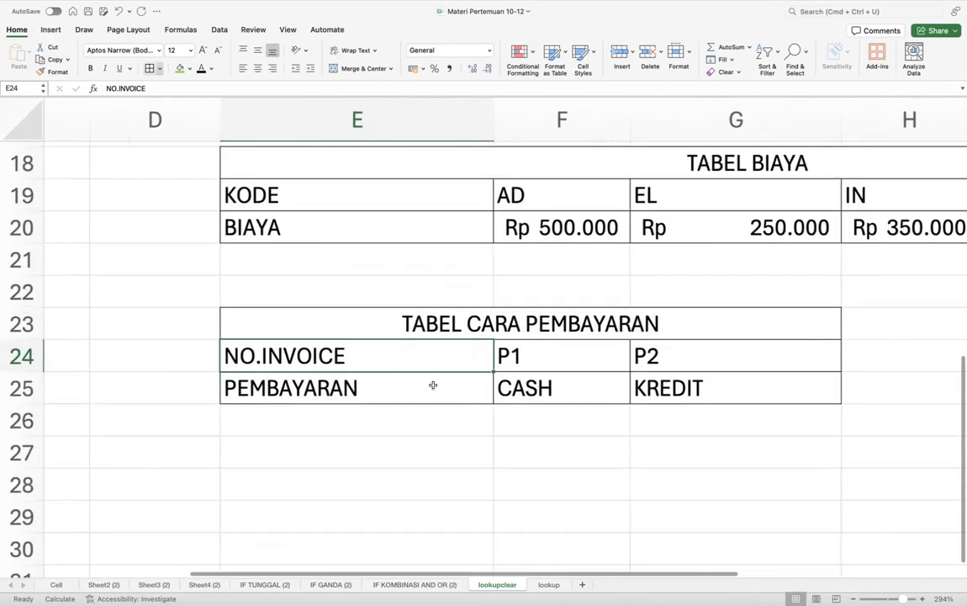
scroll(431, 384, left, 2)
click(423, 386)
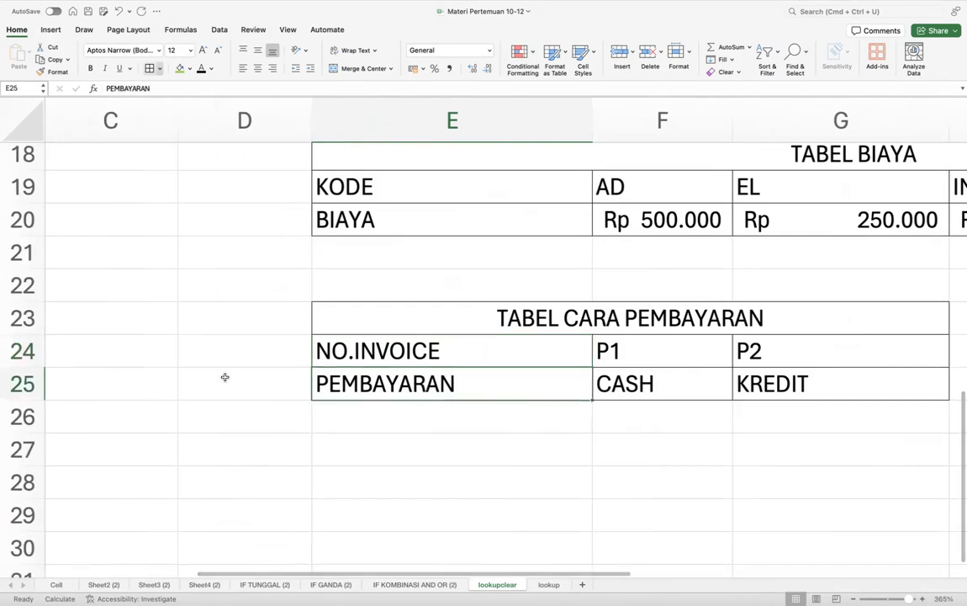
click(32, 350)
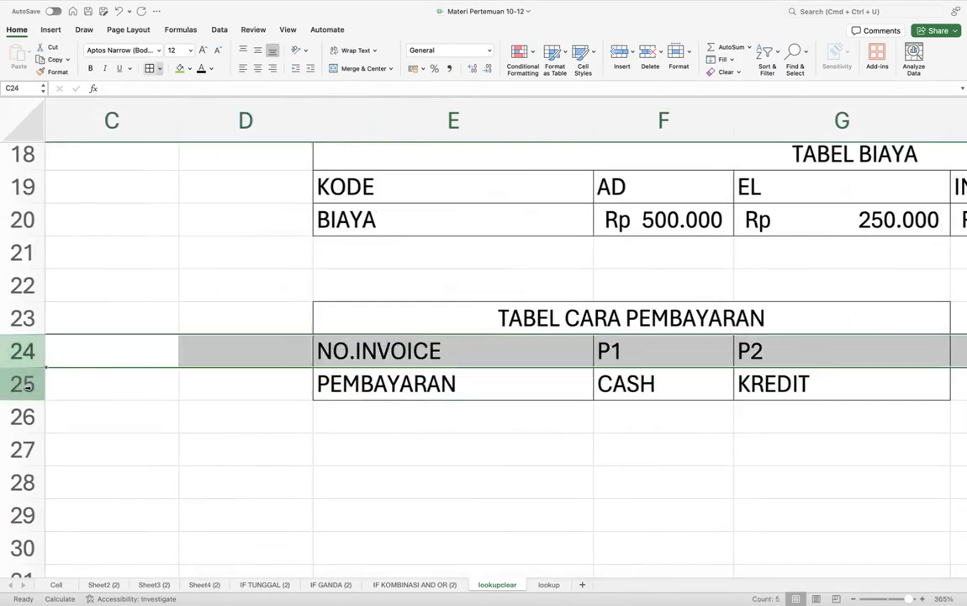
click(27, 386)
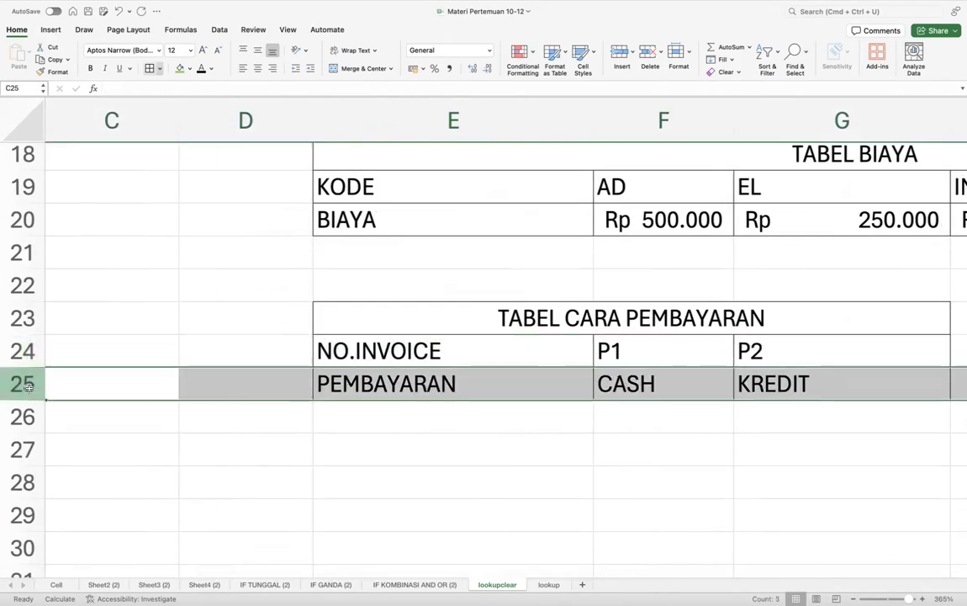
click(644, 357)
click(761, 362)
click(685, 382)
click(776, 385)
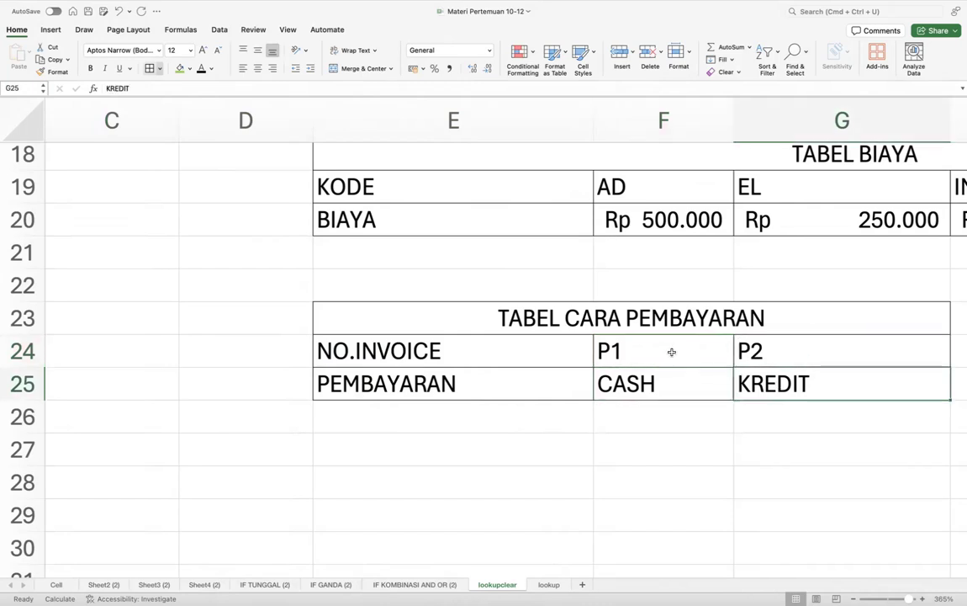
click(15, 351)
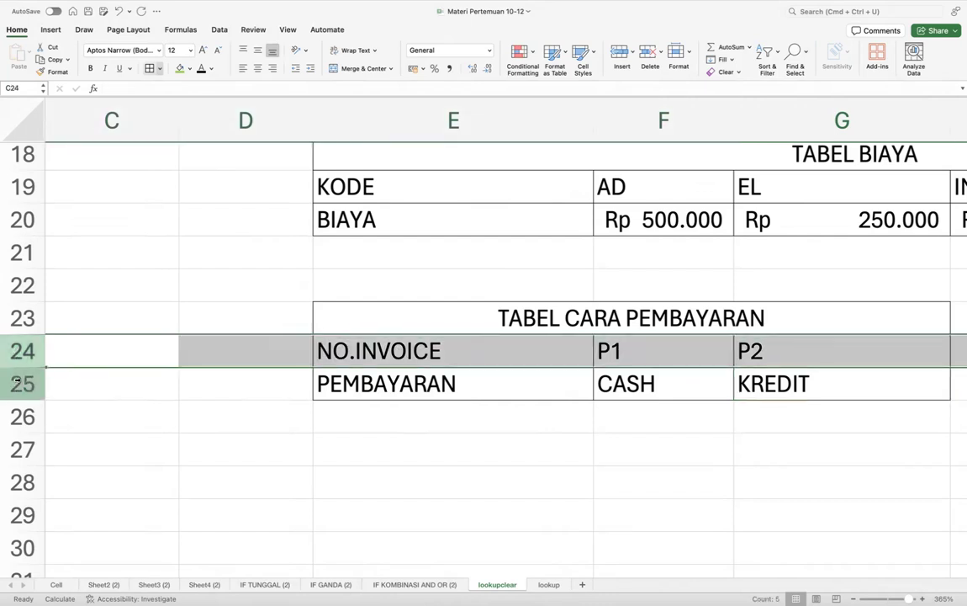
click(17, 382)
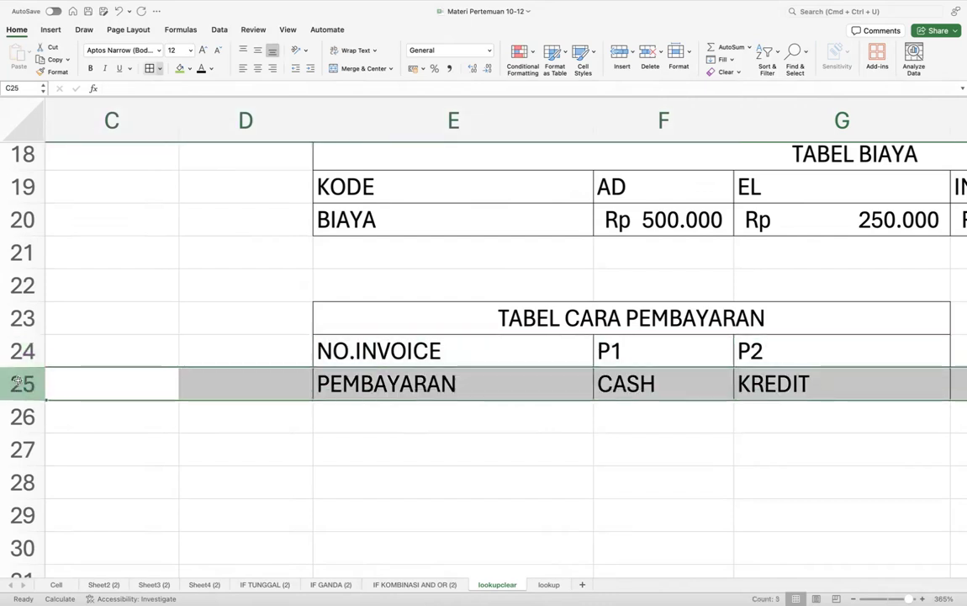
scroll(17, 383, down, 5)
scroll(16, 382, down, 3)
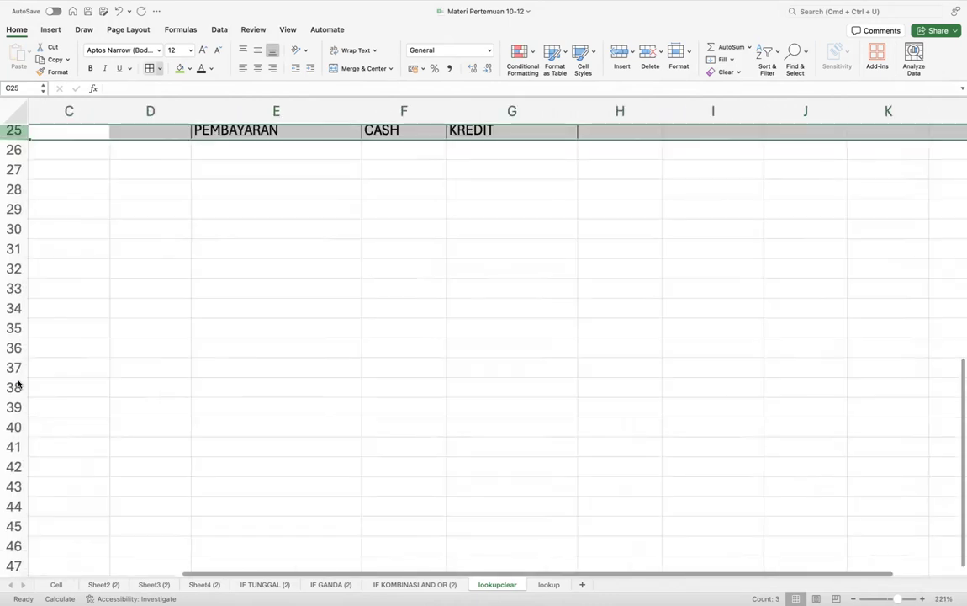
- Start =HLOOKUP( in G5, briefly adding D5 as an argument and then deleting it
click(248, 168)
scroll(248, 168, up, 10)
scroll(248, 168, left, 2)
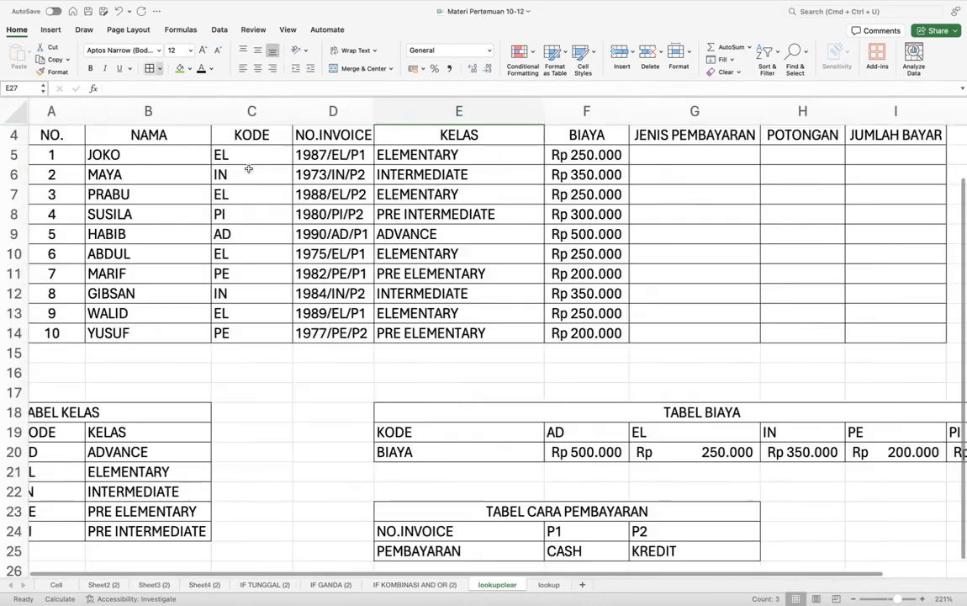
scroll(577, 164, up, 2)
click(668, 207)
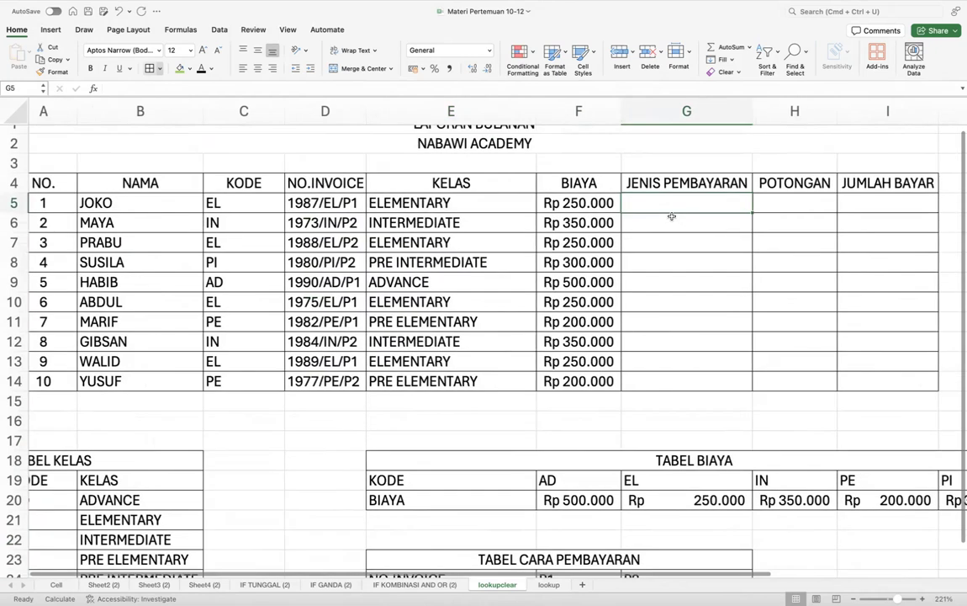
scroll(671, 216, down, 2)
scroll(671, 216, right, 1)
scroll(671, 217, down, 1)
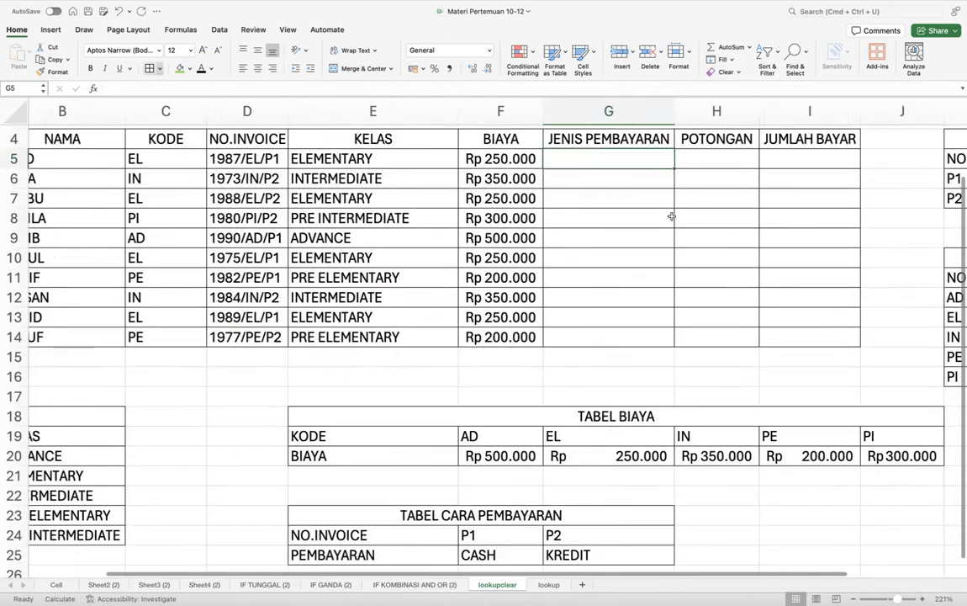
text(=HL)
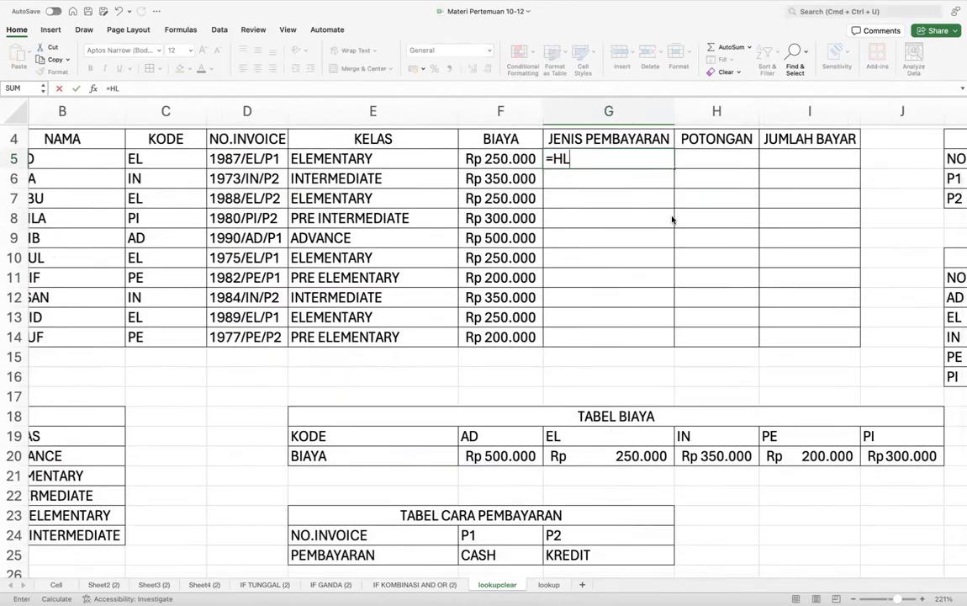
double_click(577, 184)
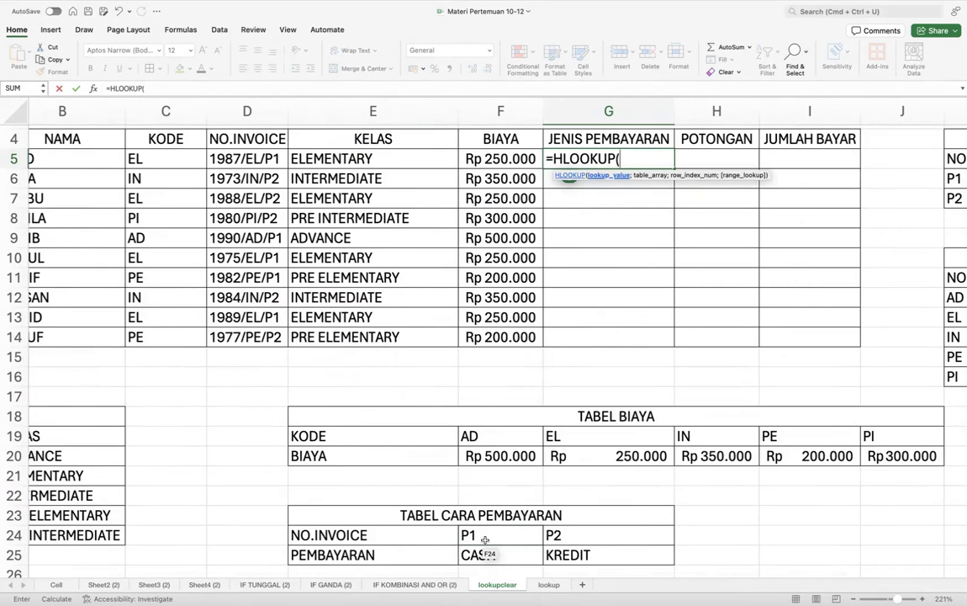
click(264, 158)
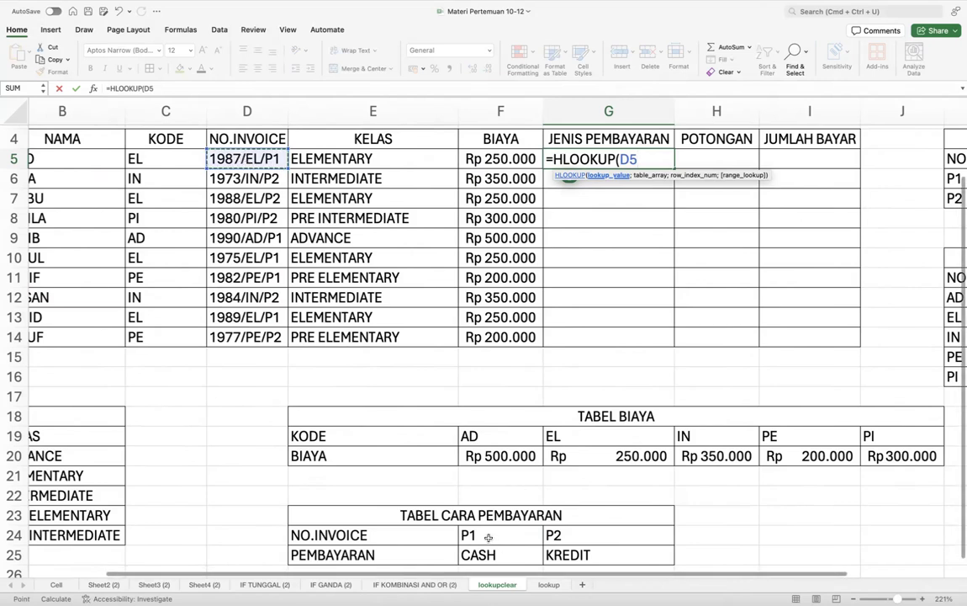
scroll(536, 531, down, 3)
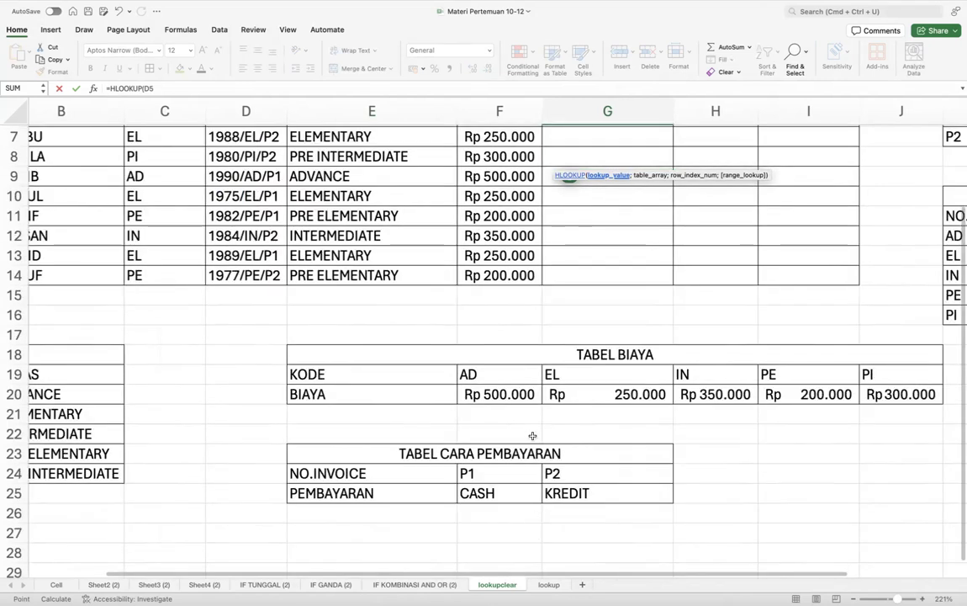
scroll(533, 436, up, 5)
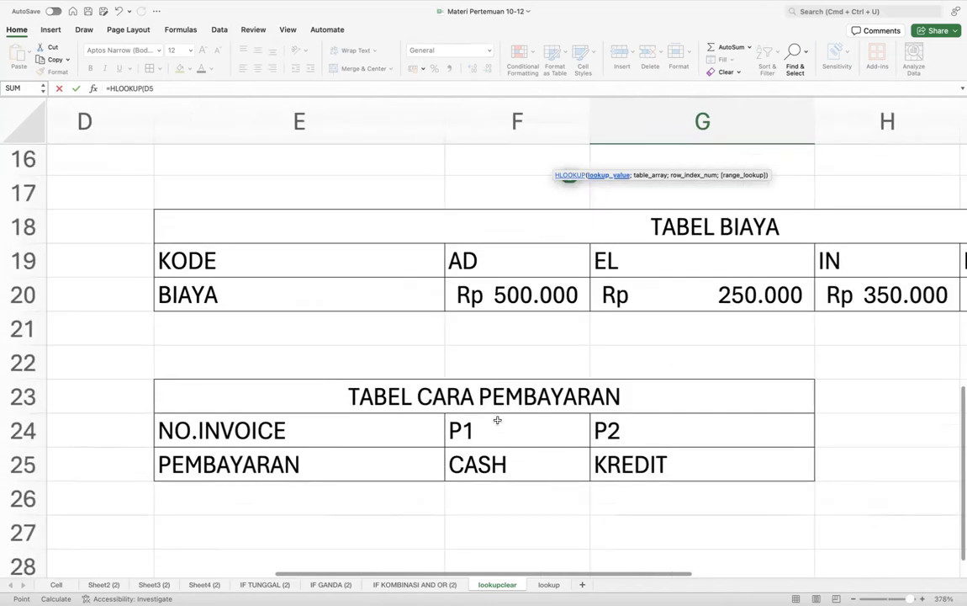
scroll(566, 411, up, 4)
scroll(566, 410, left, 1)
scroll(568, 411, up, 10)
scroll(569, 411, left, 2)
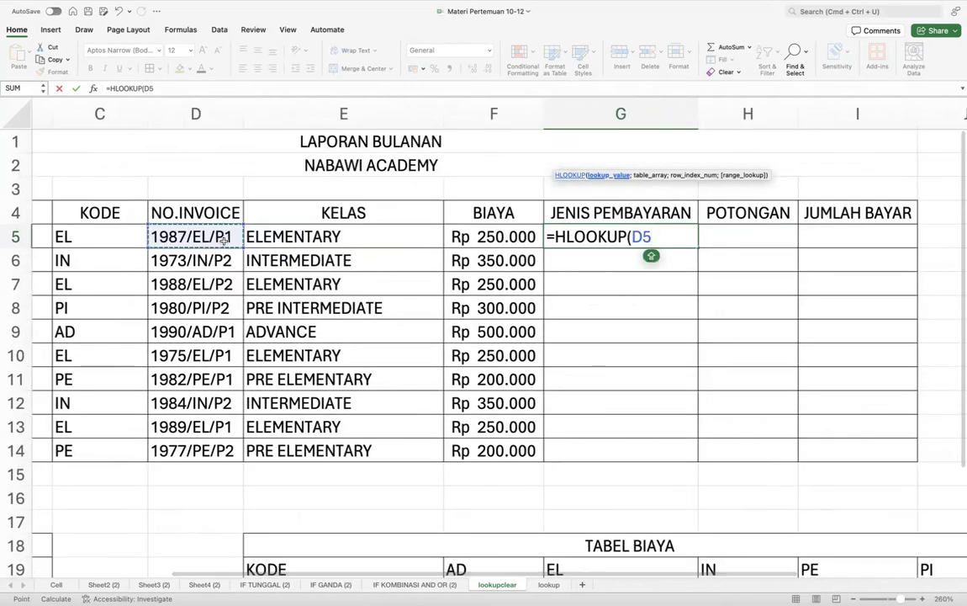
key(BackSpace)
key(BackSpace)
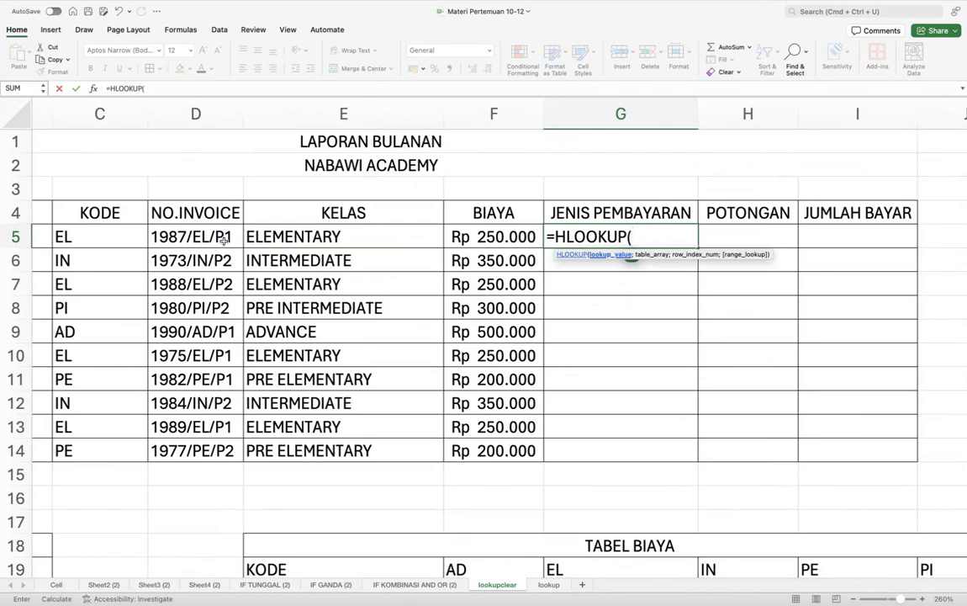
- Use RIGHT(D5;2) as the HLOOKUP lookup value in G5
text(RIG)
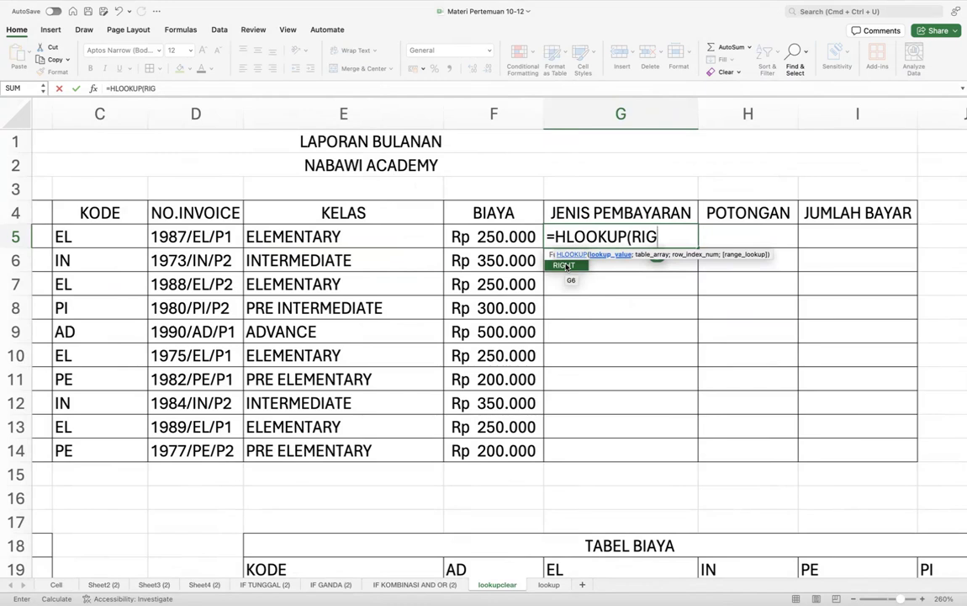
double_click(565, 266)
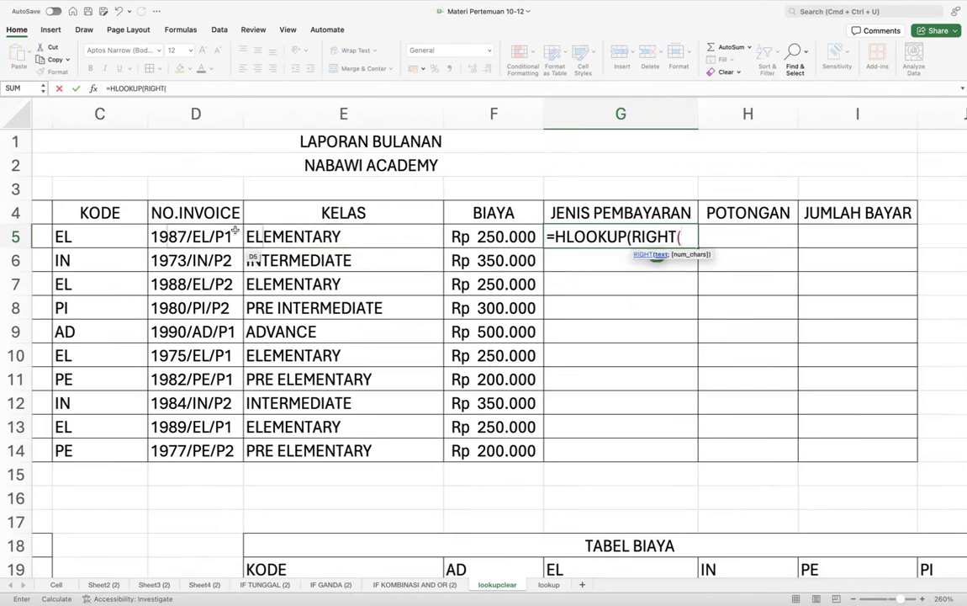
click(205, 240)
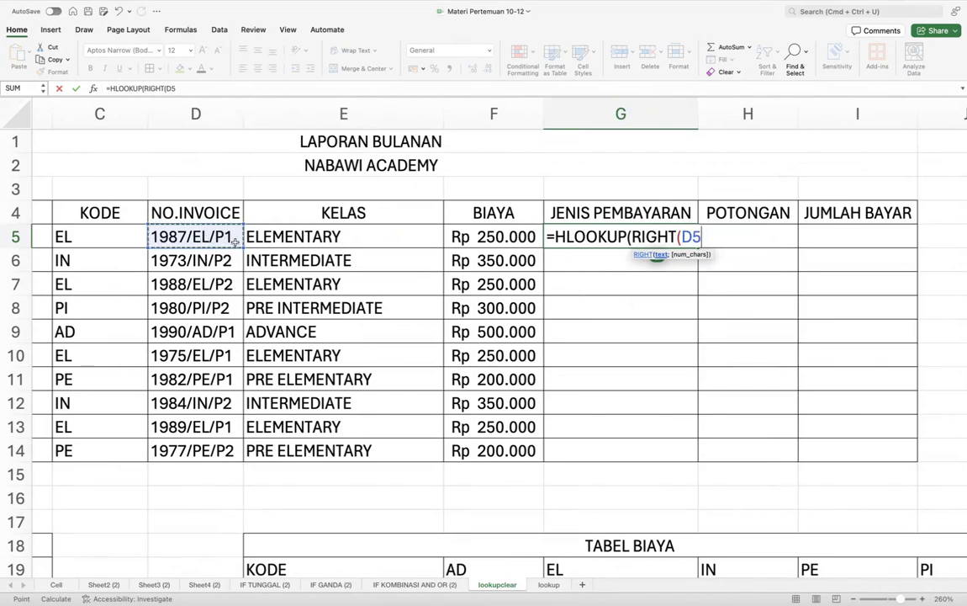
text(;2)
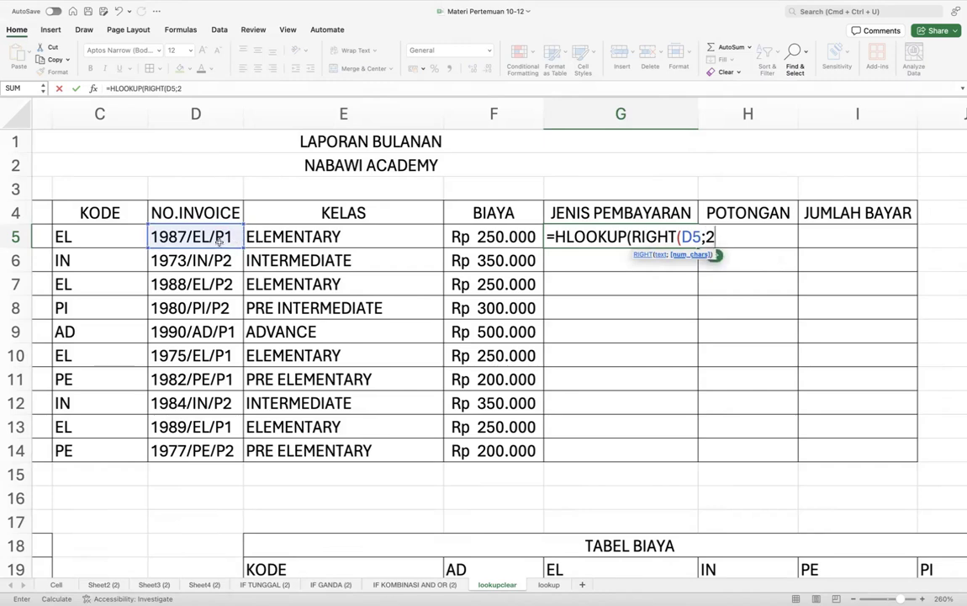
text())
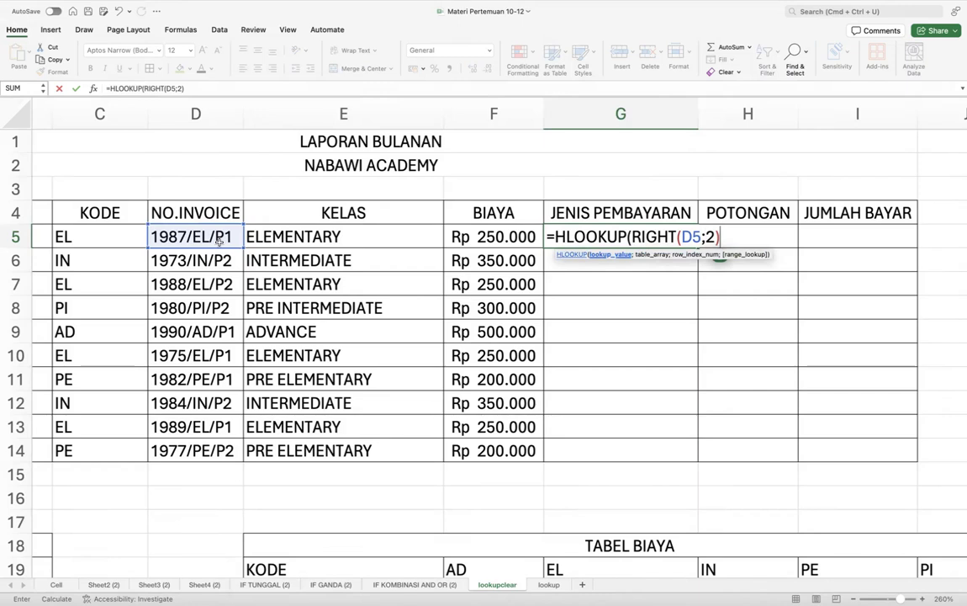
text(;)
- Finish the formula with absolute range $F$24:$G$25 and row 2, showing CASH
scroll(364, 370, down, 10)
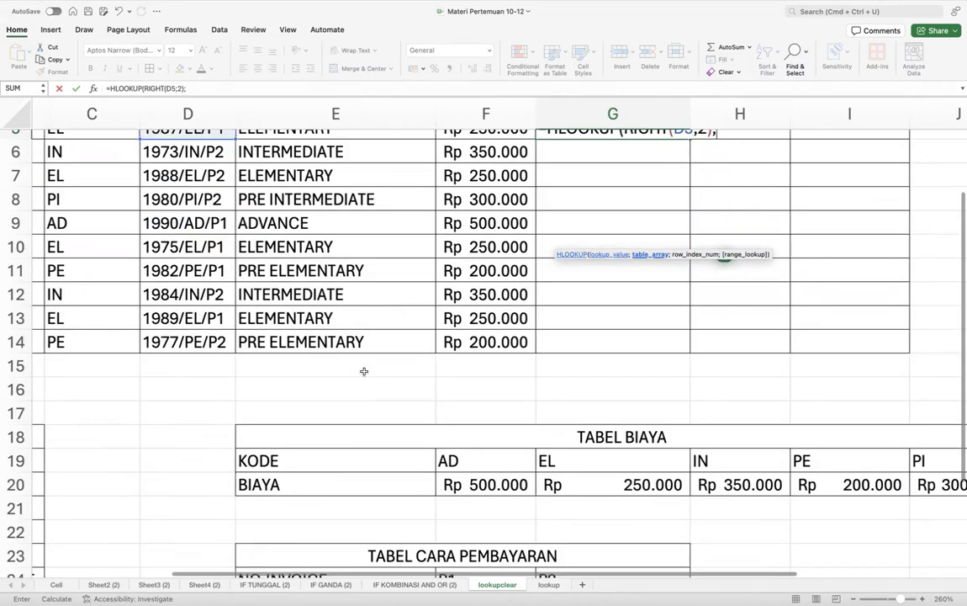
drag(441, 446, 551, 468)
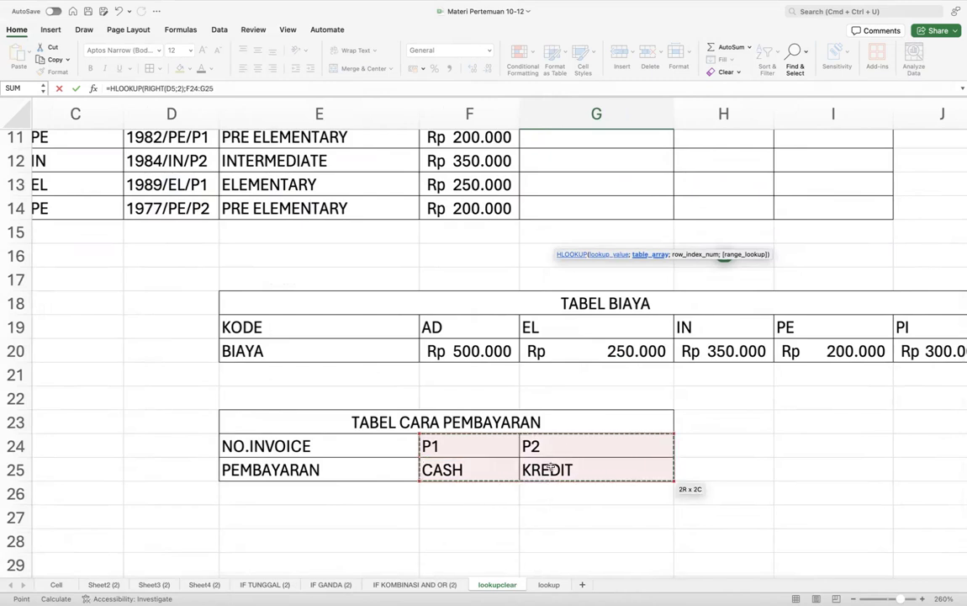
scroll(601, 272, up, 10)
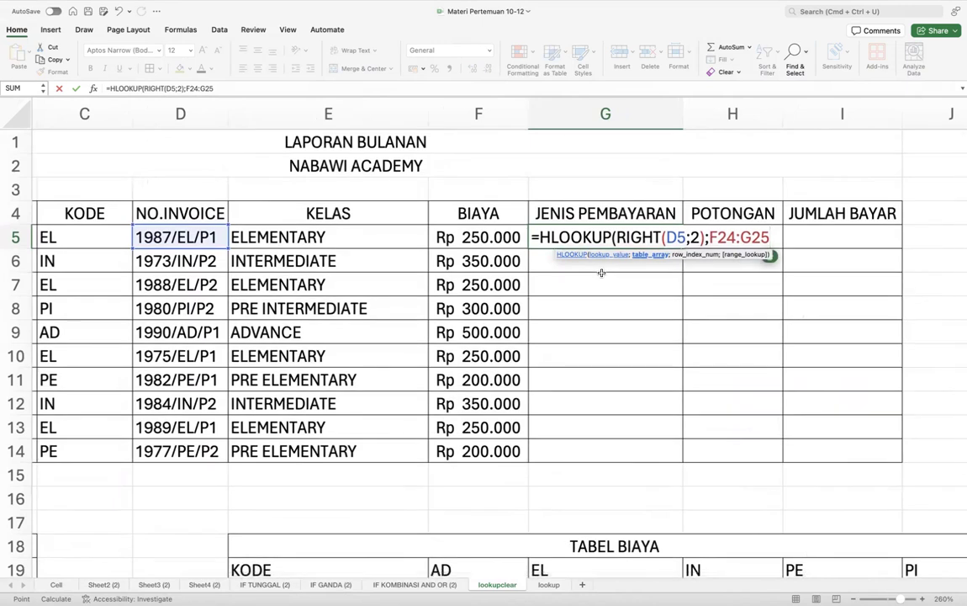
key(F4)
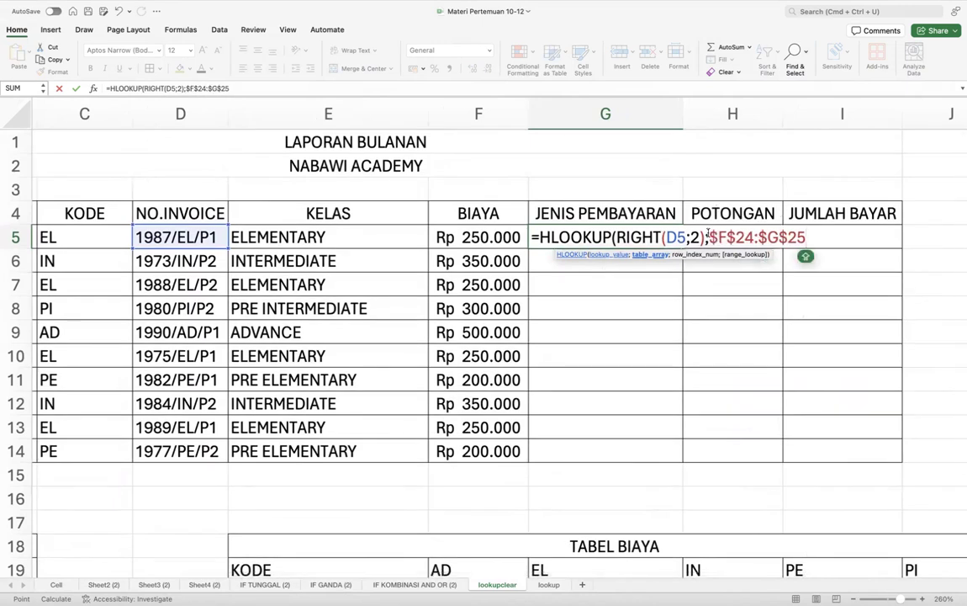
text(;)
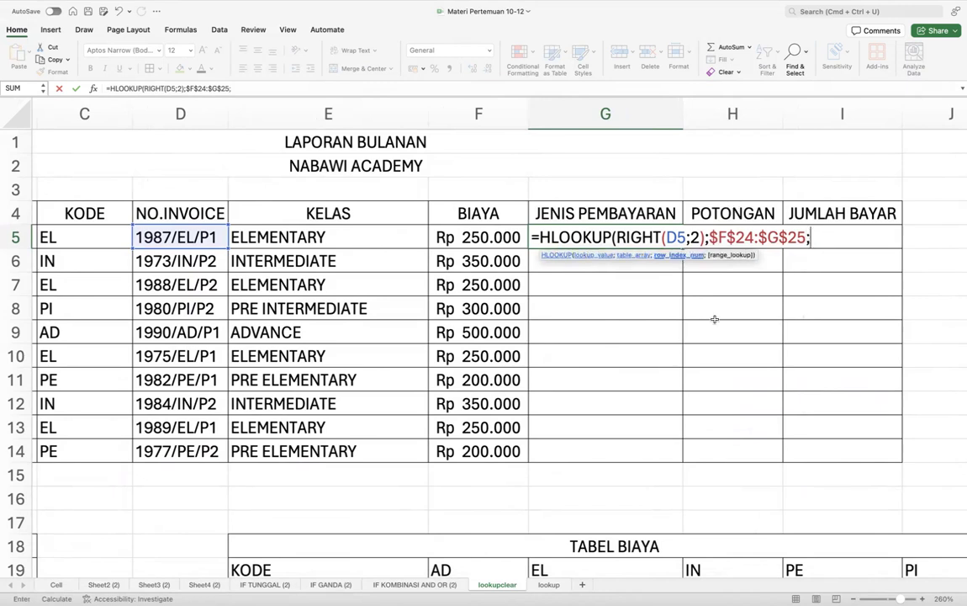
scroll(713, 421, down, 5)
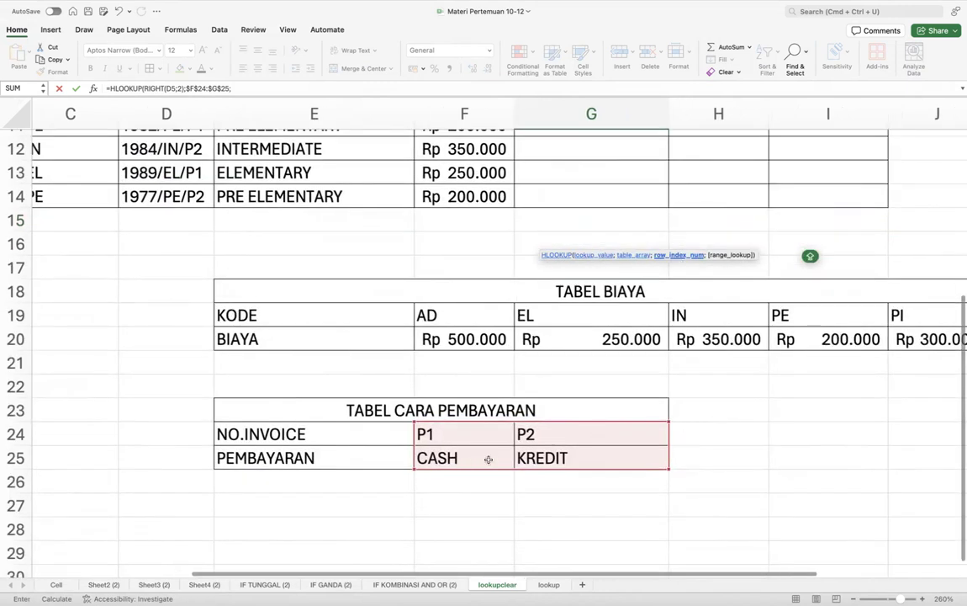
scroll(602, 424, up, 5)
scroll(601, 425, down, 2)
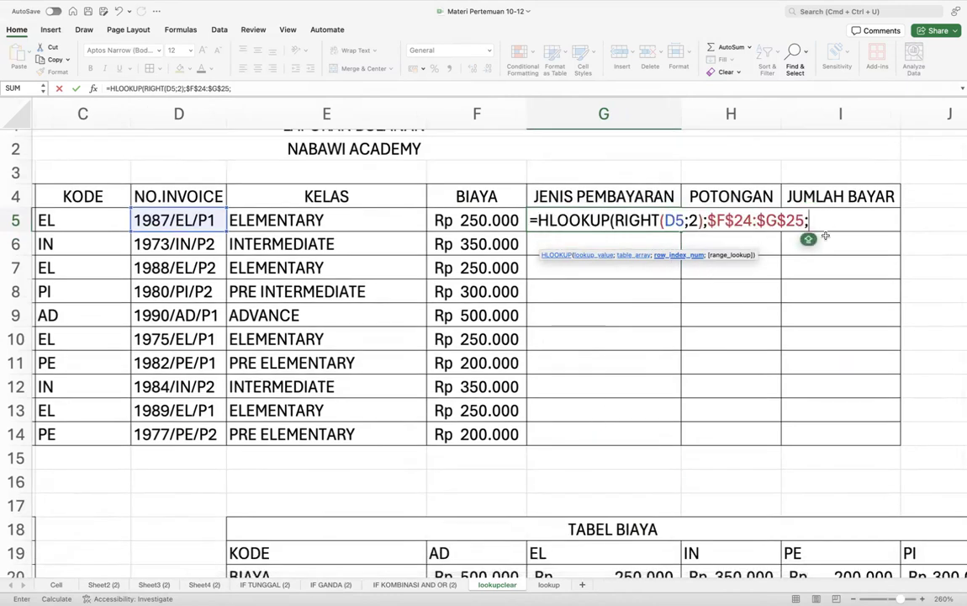
text(2)
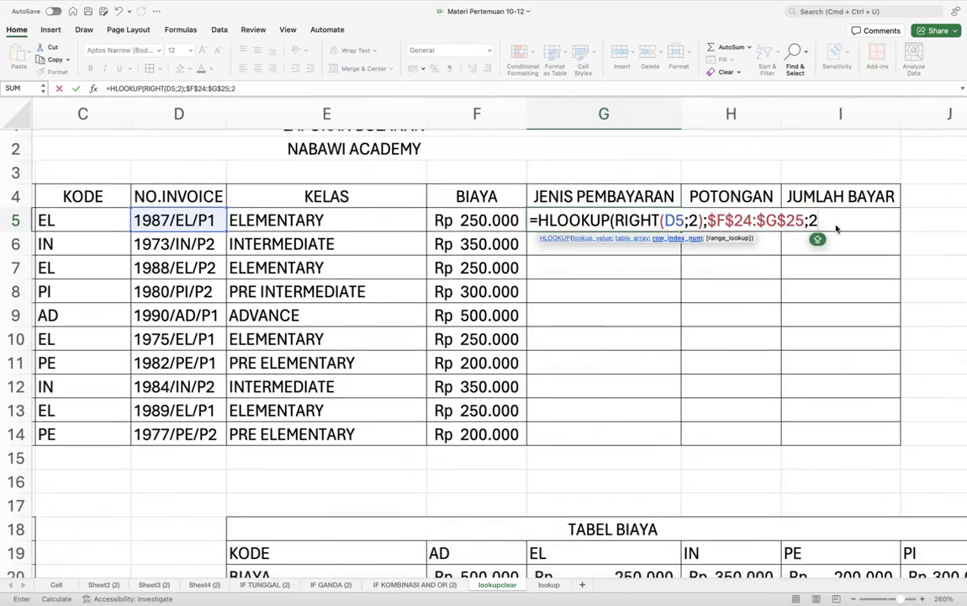
text())
key(Return)
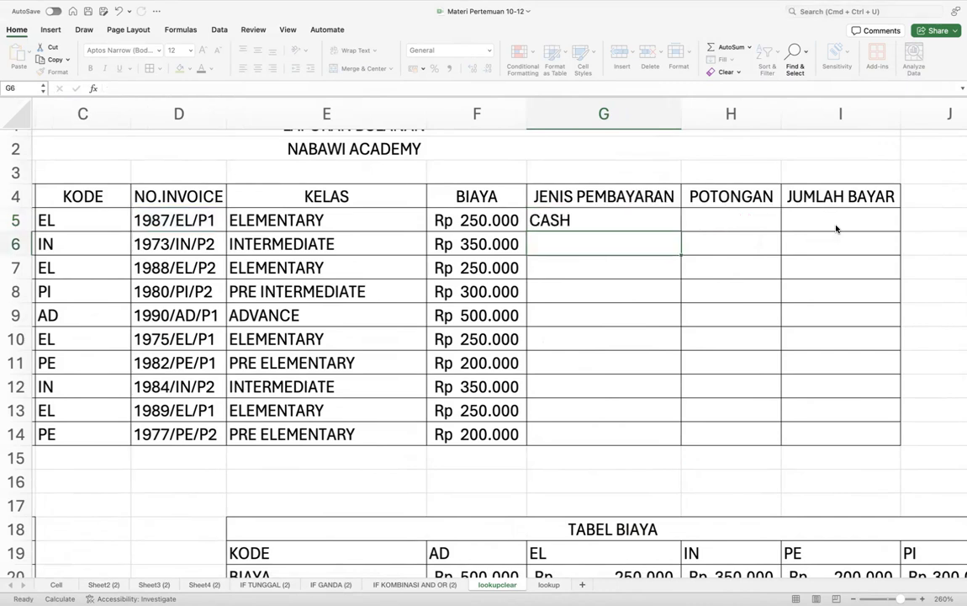
- Fill G5's payment-type formula down to G14 and check the copies in G6, G10 and G14
click(648, 227)
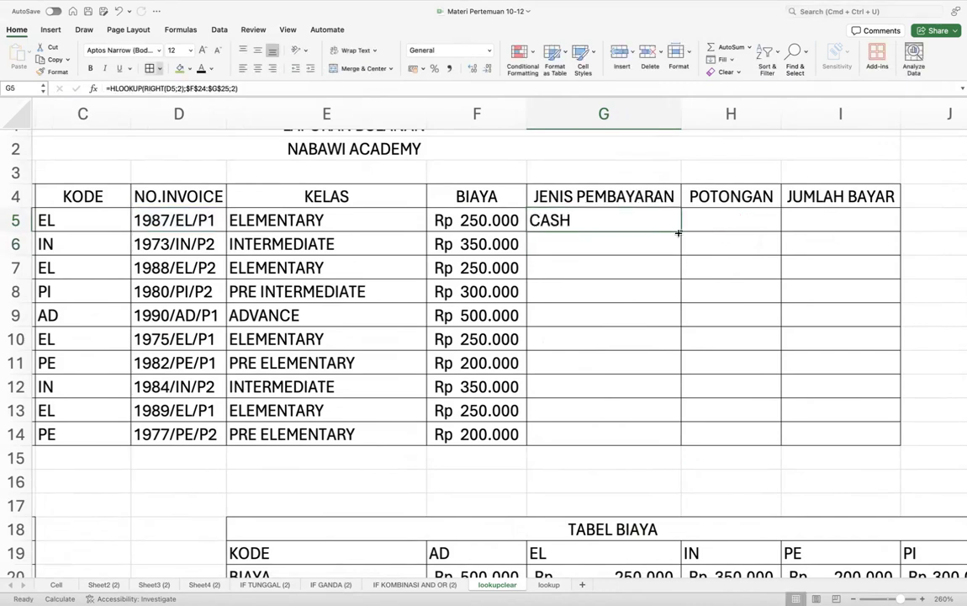
drag(680, 231, 655, 434)
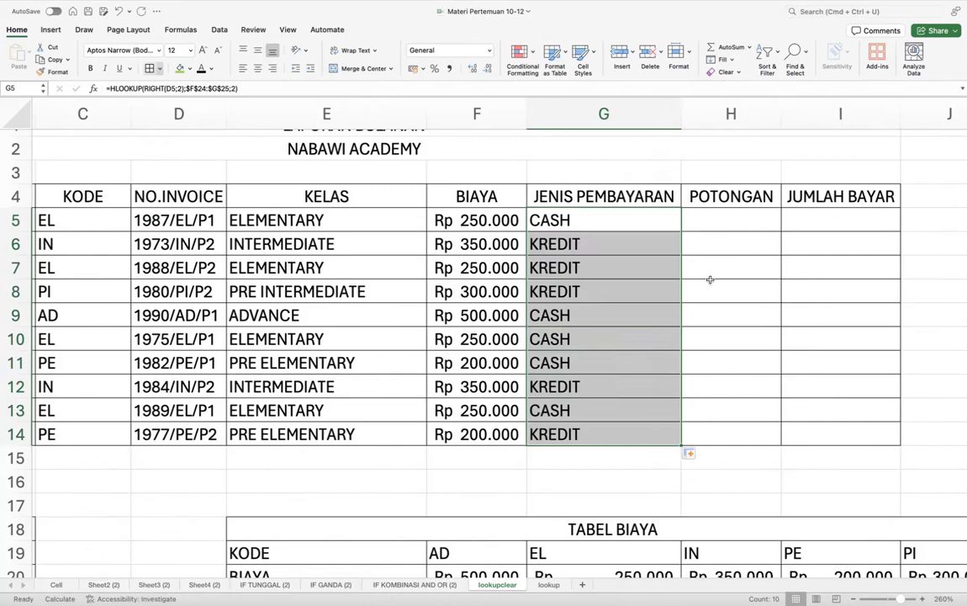
scroll(609, 257, down, 1)
click(623, 239)
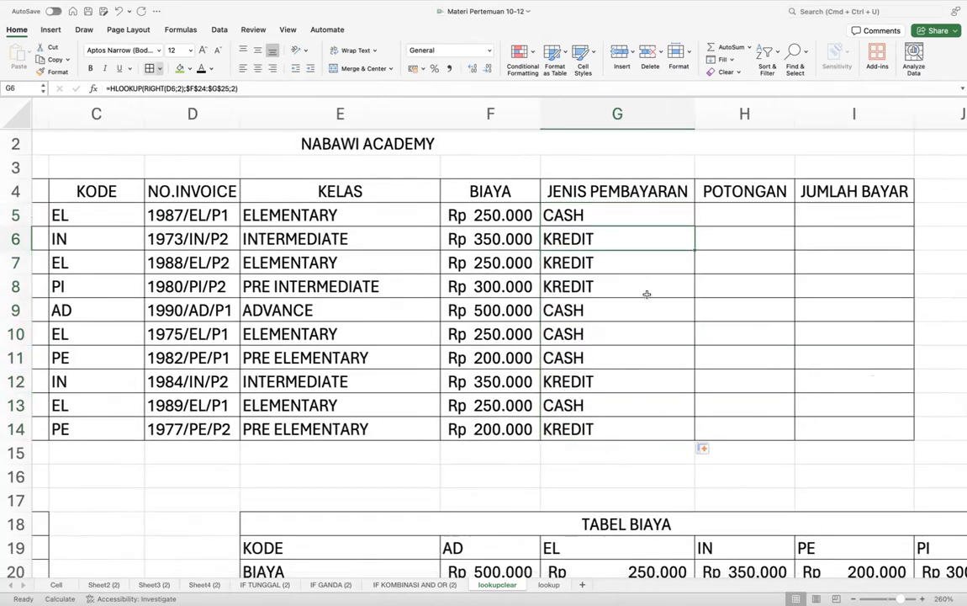
click(594, 336)
click(603, 431)
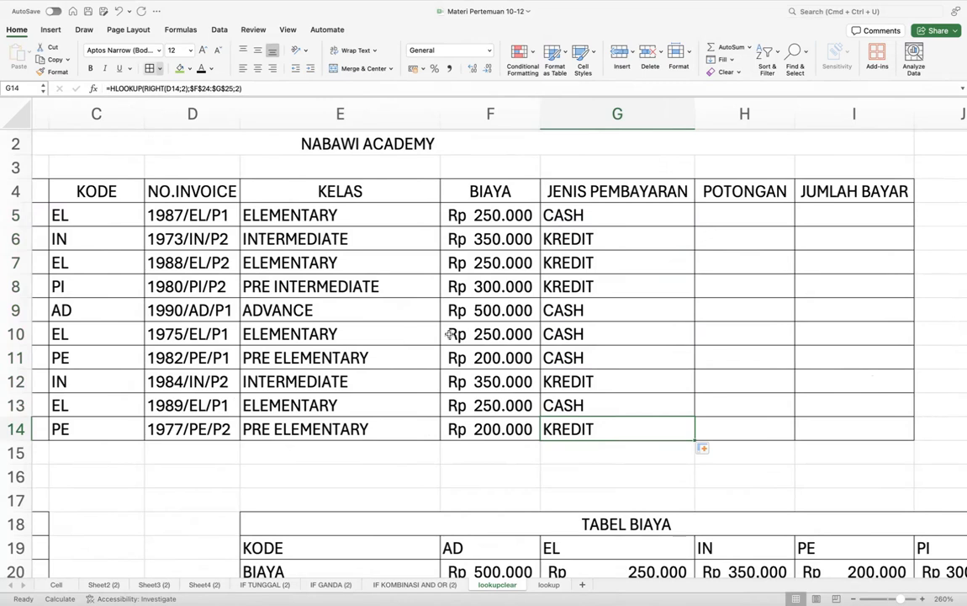
click(729, 216)
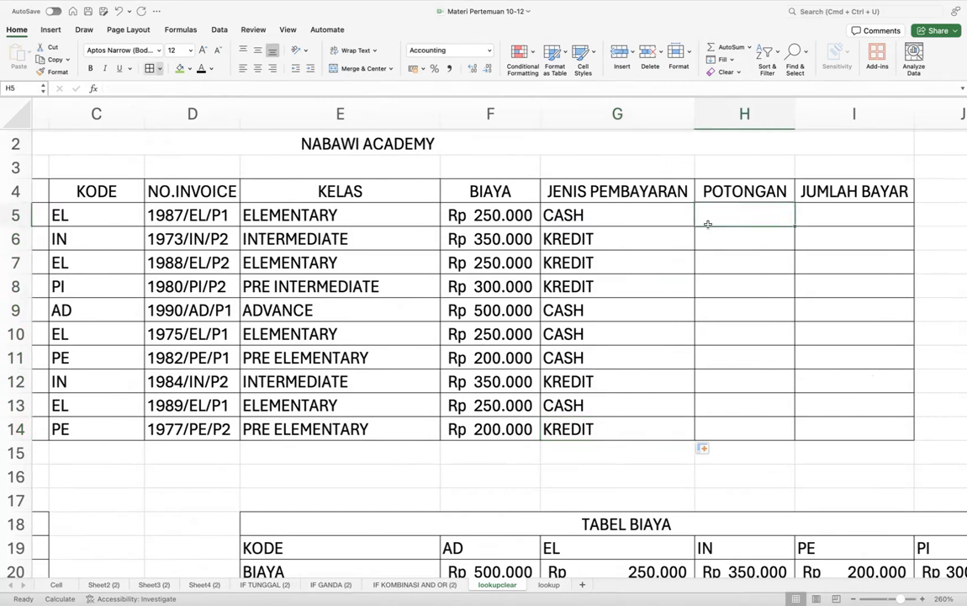
scroll(558, 294, down, 5)
scroll(559, 296, up, 5)
scroll(558, 296, right, 3)
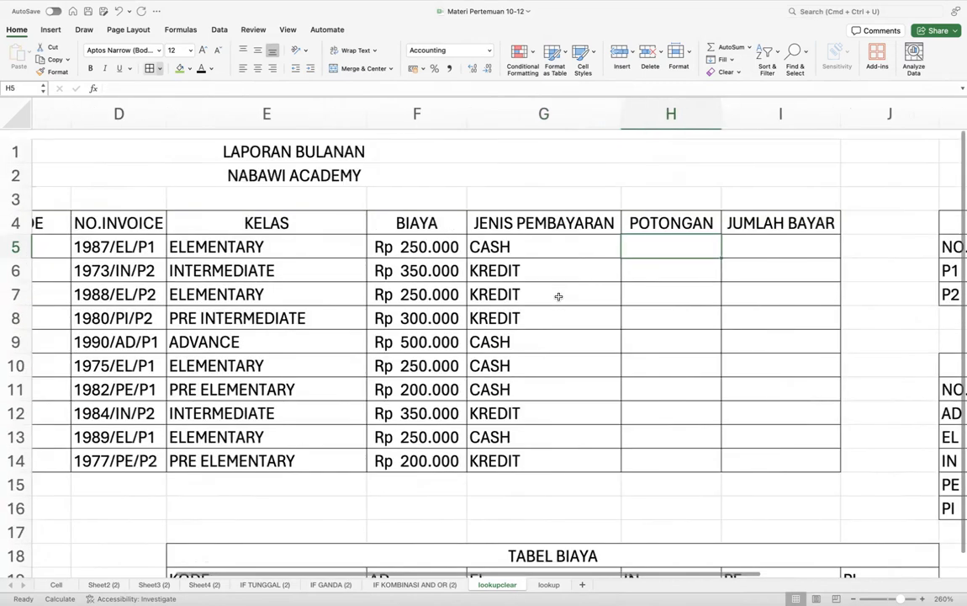
scroll(605, 234, down, 3)
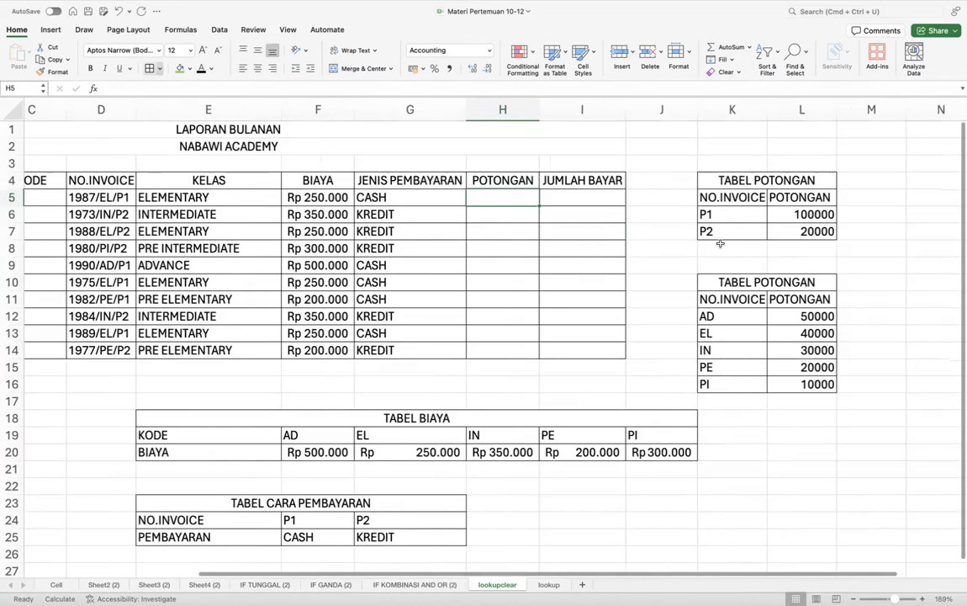
scroll(771, 178, left, 2)
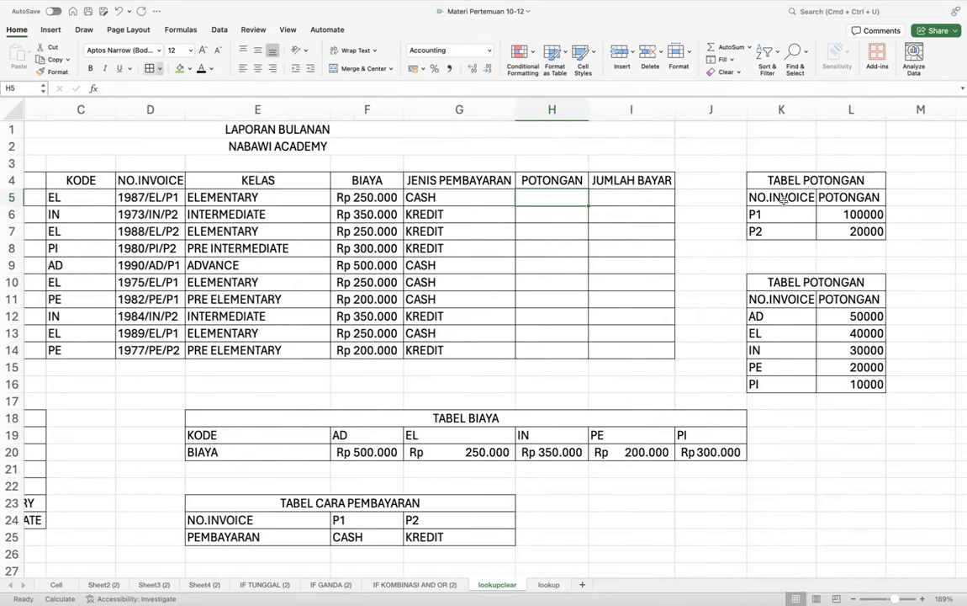
scroll(782, 200, up, 3)
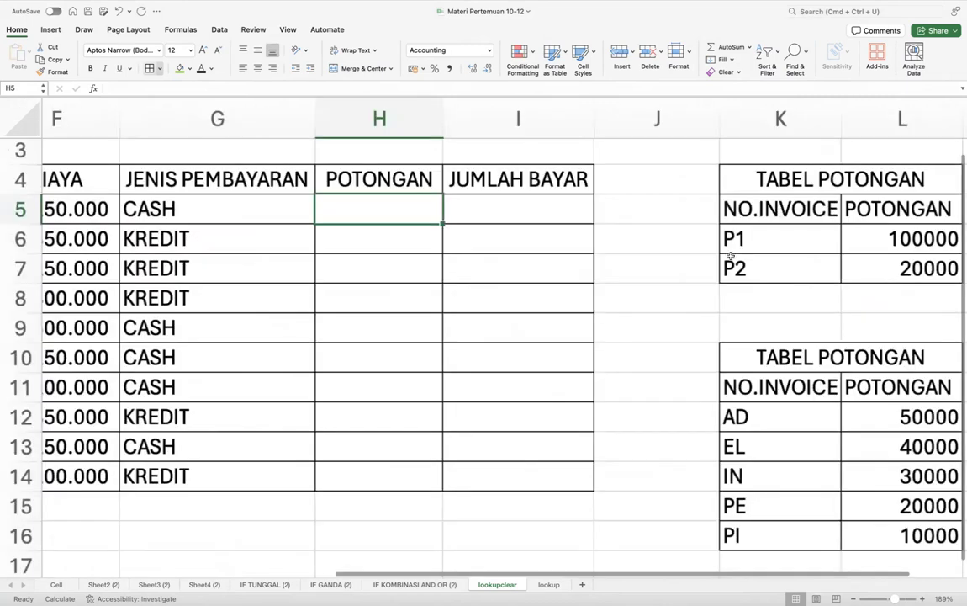
scroll(730, 256, up, 3)
click(595, 222)
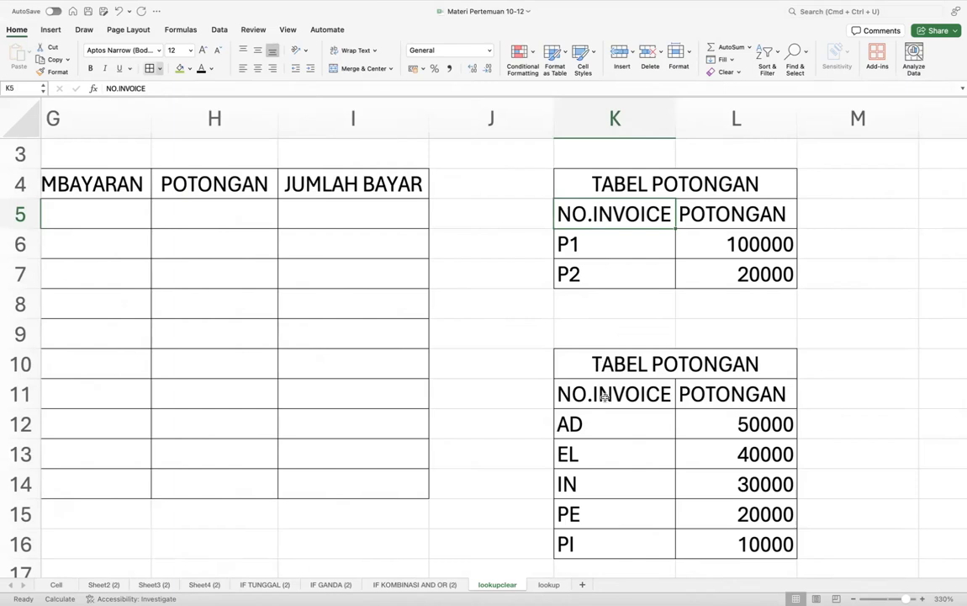
click(597, 250)
drag(631, 205, 746, 266)
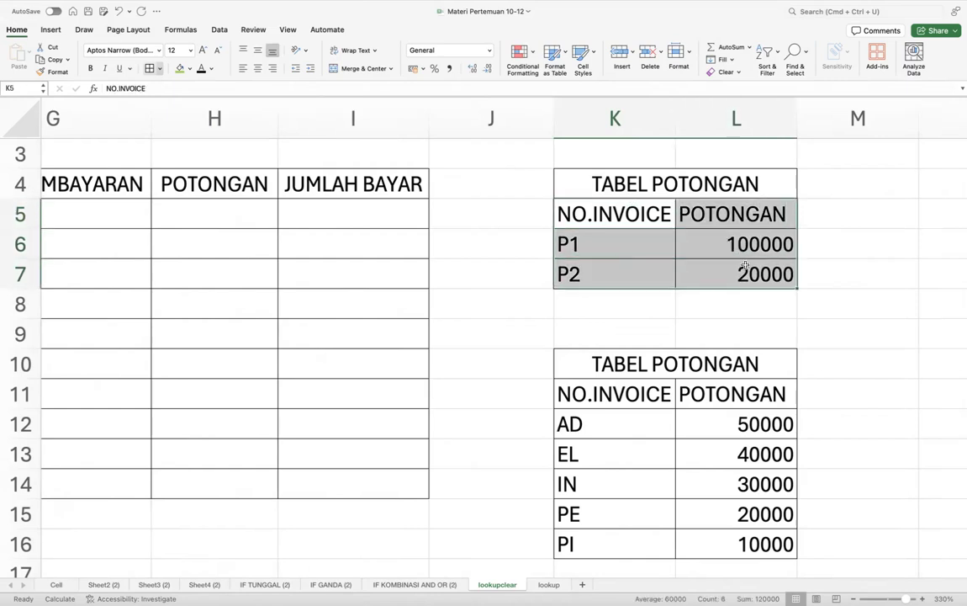
click(745, 266)
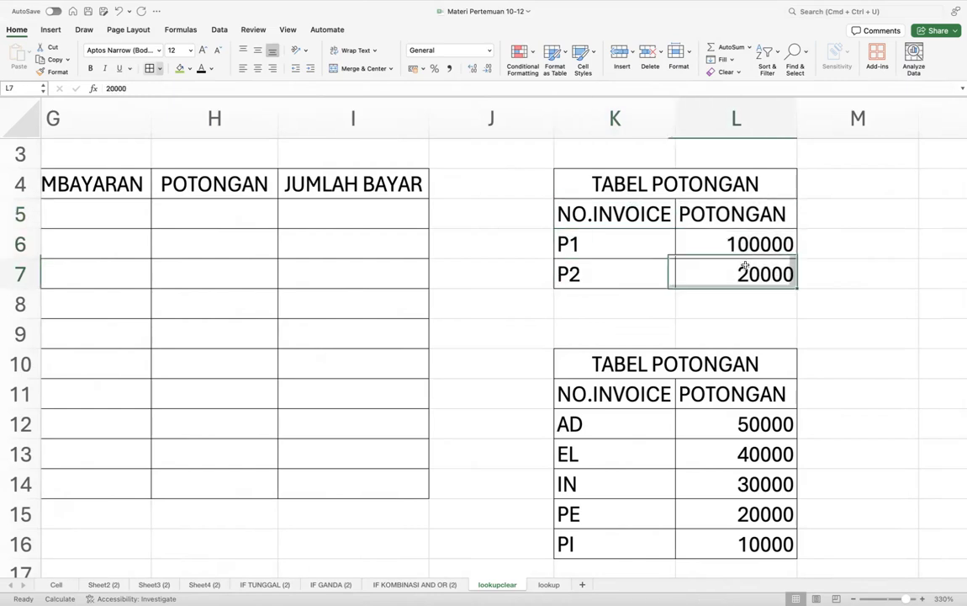
drag(616, 116, 698, 113)
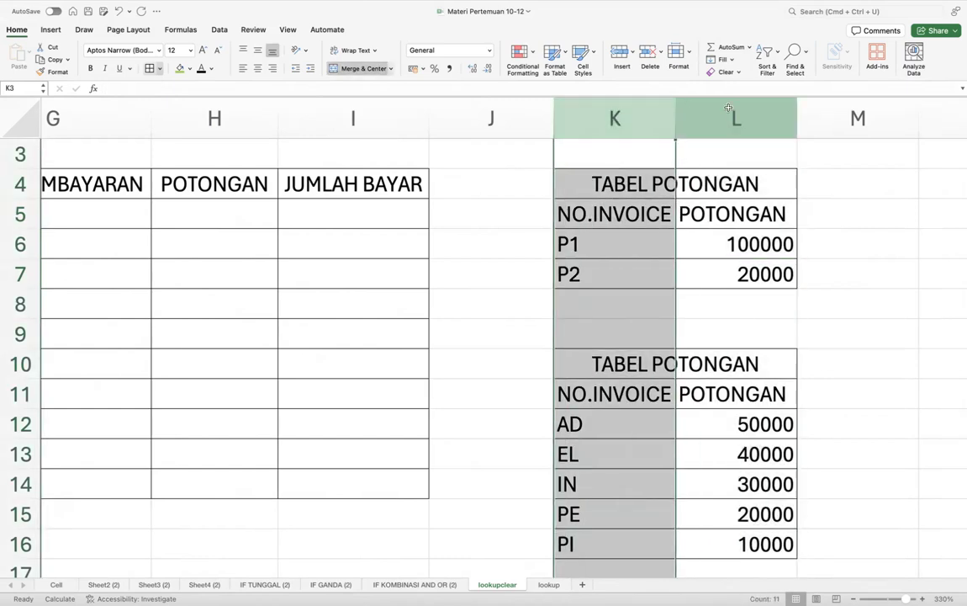
click(715, 118)
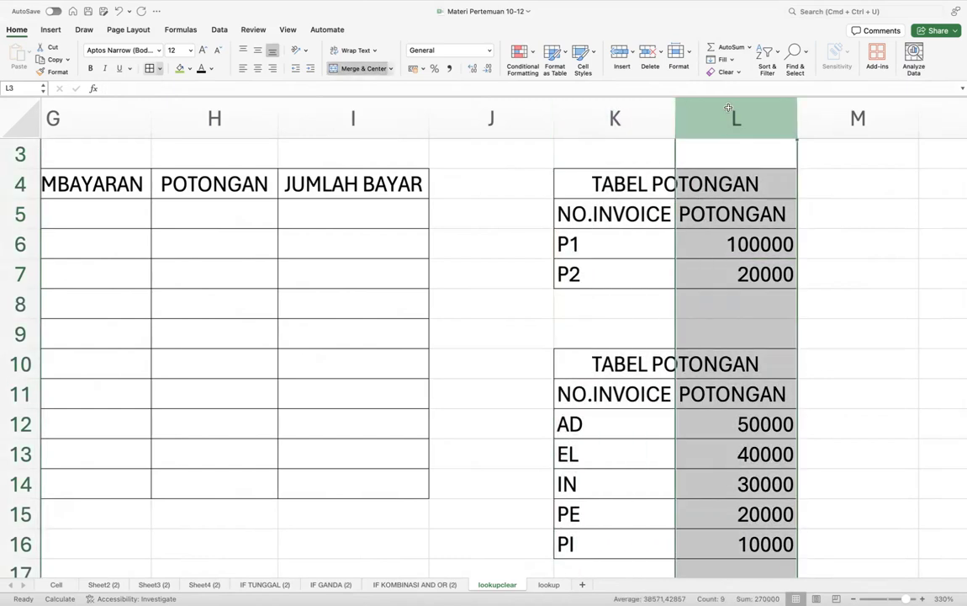
click(715, 243)
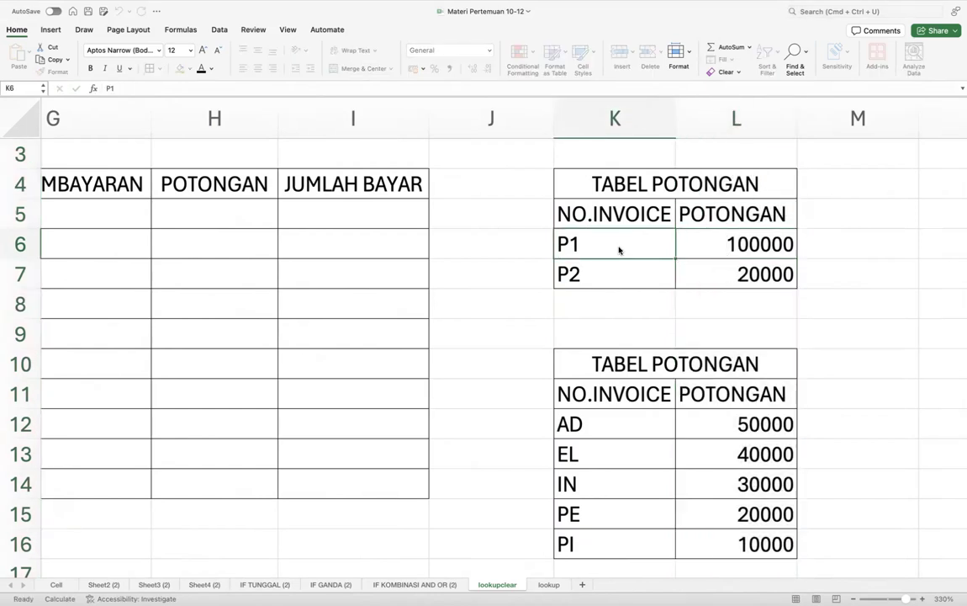
drag(750, 244, 723, 269)
drag(656, 248, 717, 285)
scroll(275, 339, left, 5)
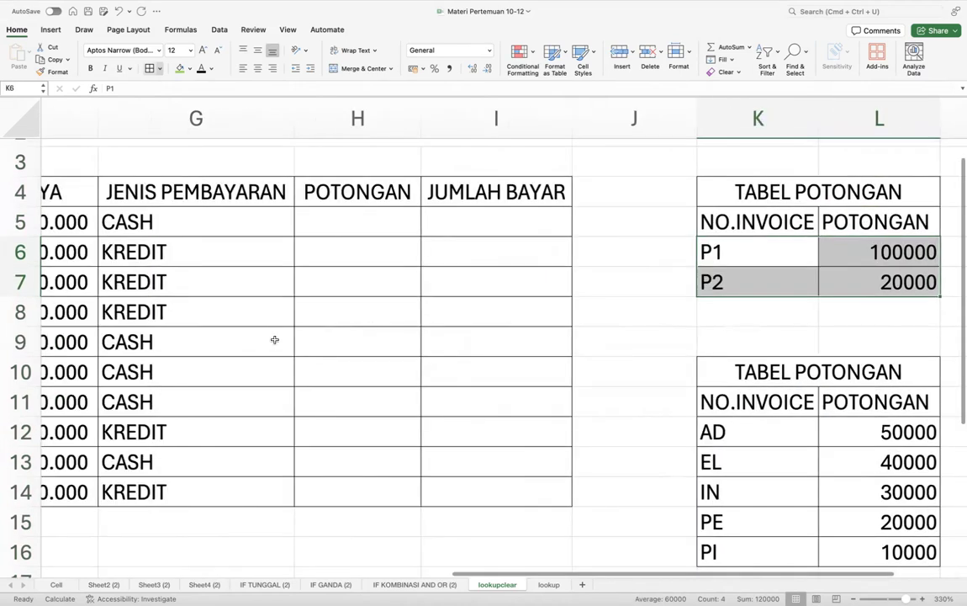
scroll(364, 234, down, 2)
click(362, 221)
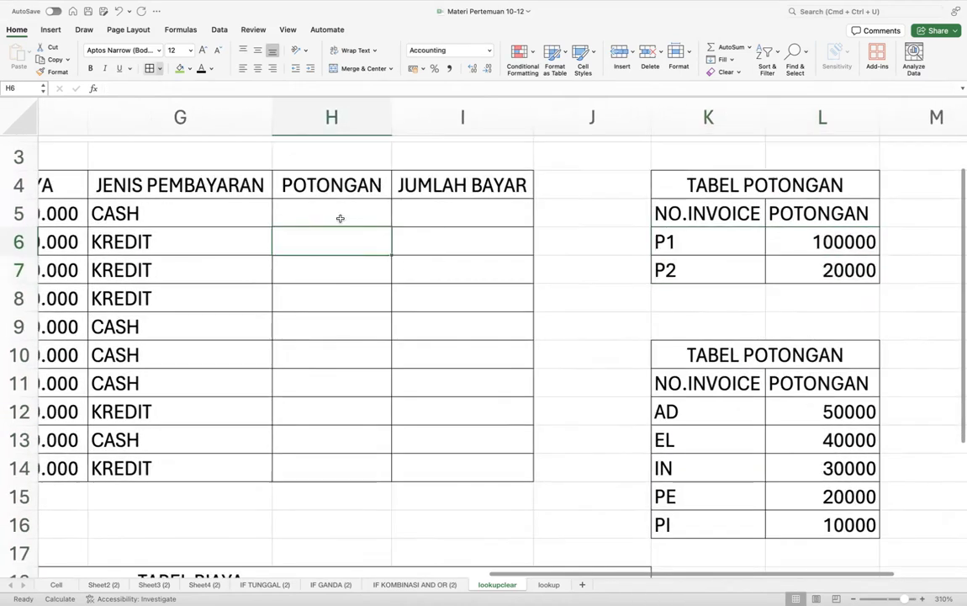
- Begin =VLOOKUP(RIGHT(D5;2) in H5 for the discount lookup
text(=)
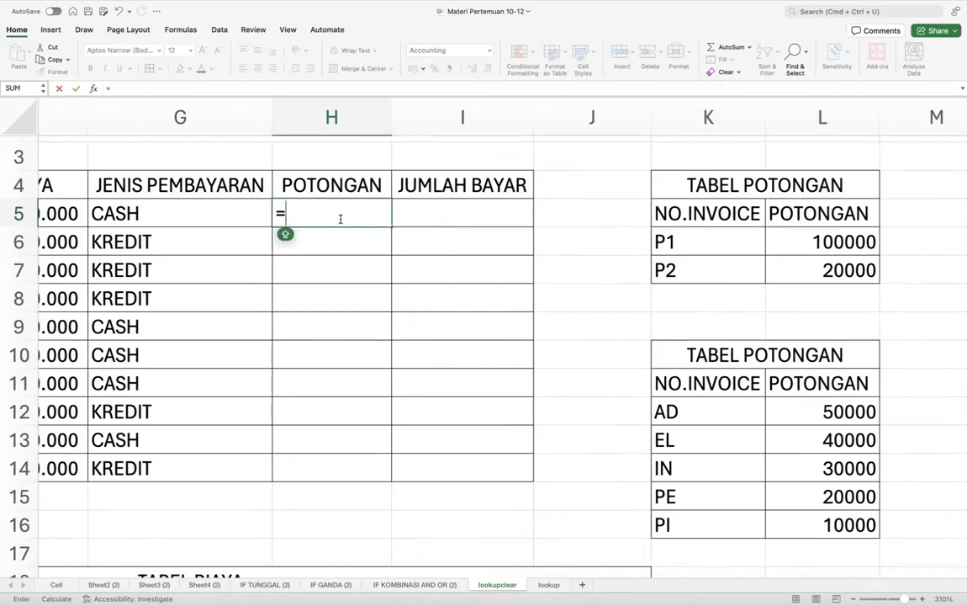
text(VL)
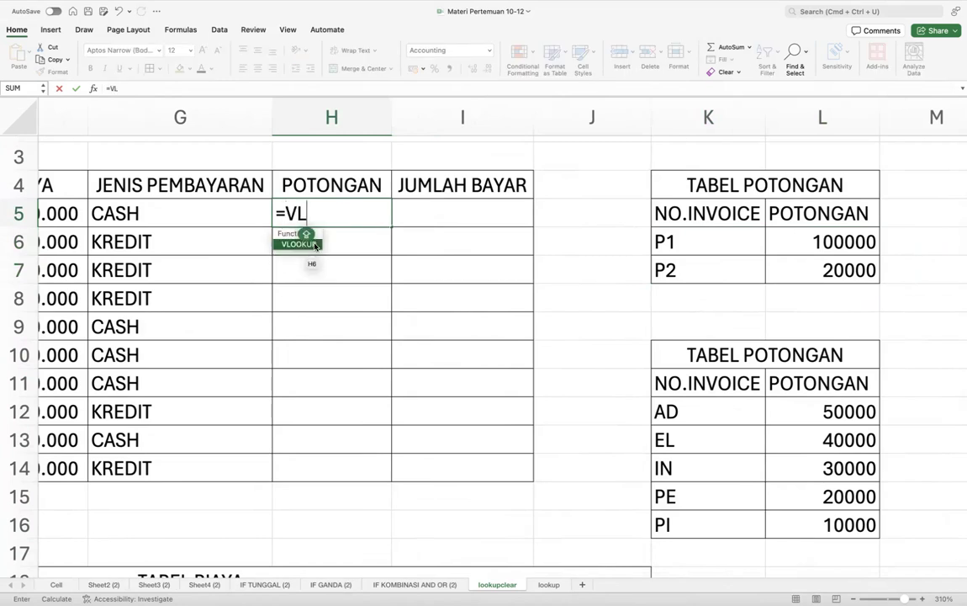
double_click(314, 244)
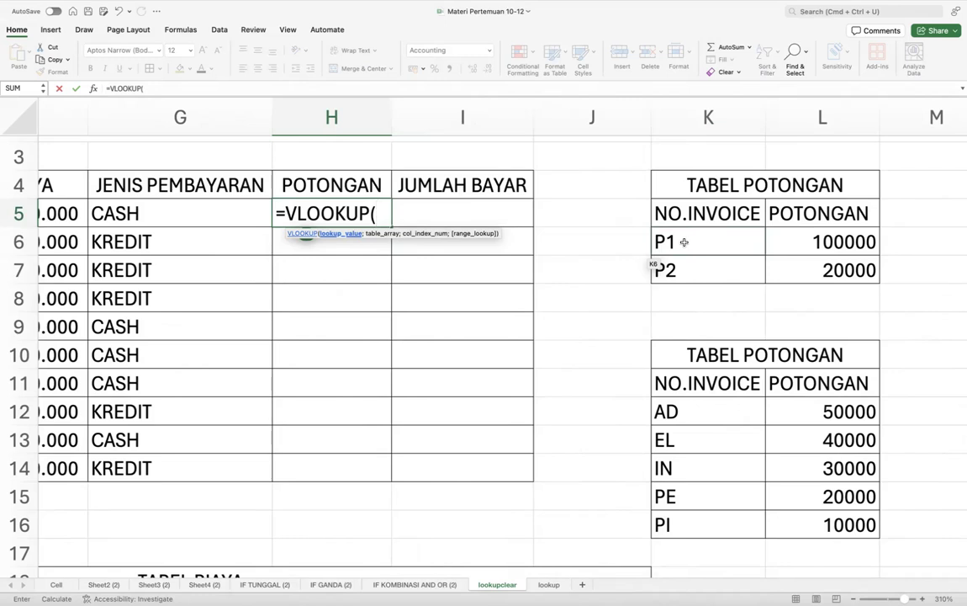
text(RI)
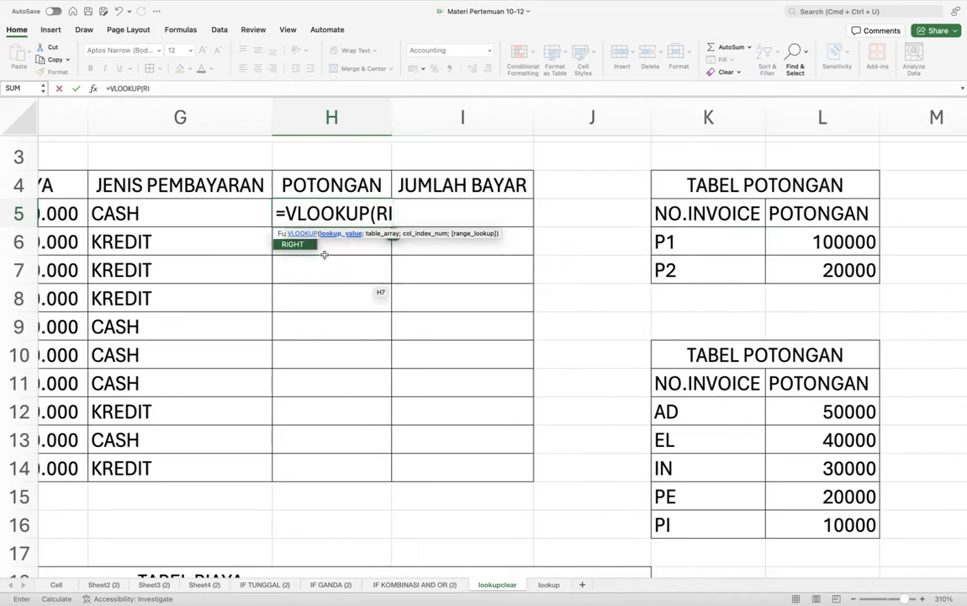
double_click(307, 245)
scroll(307, 248, left, 10)
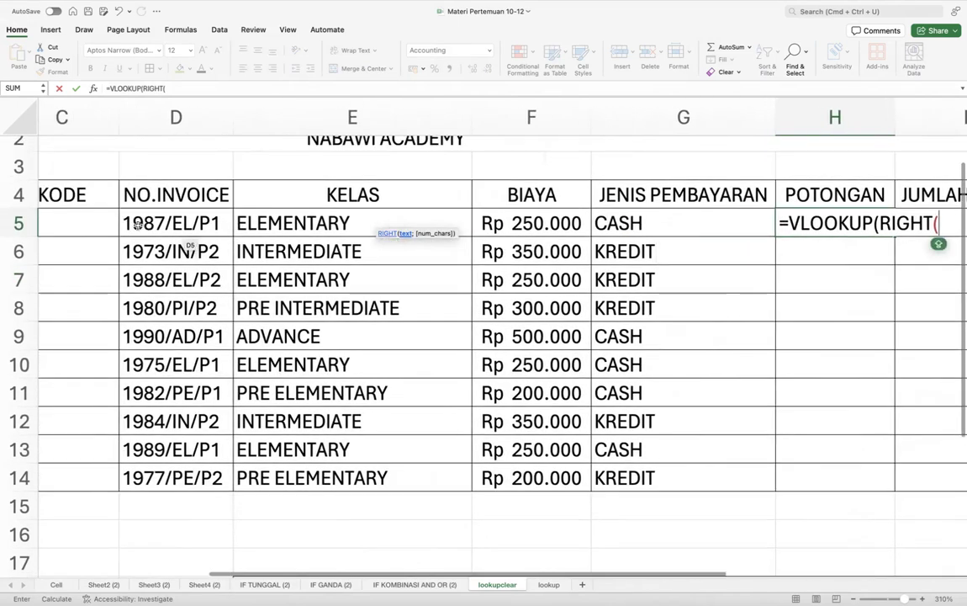
click(188, 225)
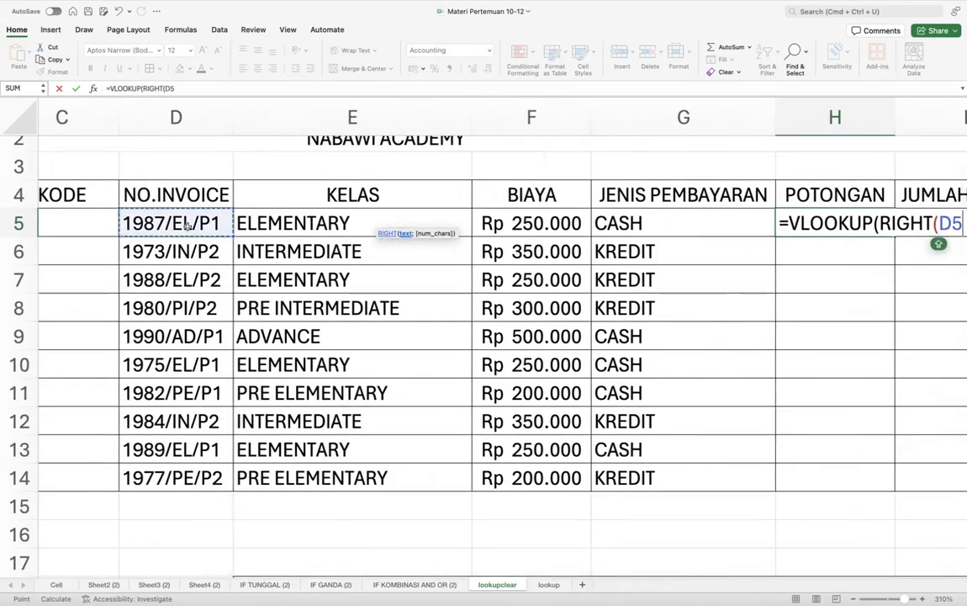
scroll(188, 225, right, 10)
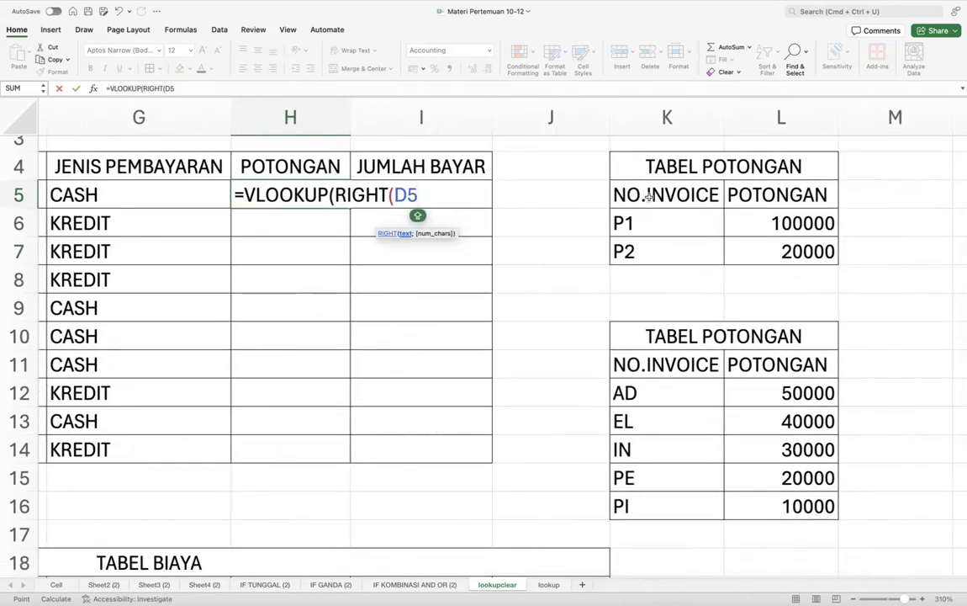
text(;2)
- Complete it with absolute range $K$6:$L$7 and column 2, showing Rp 100.000
scroll(453, 283, left, 8)
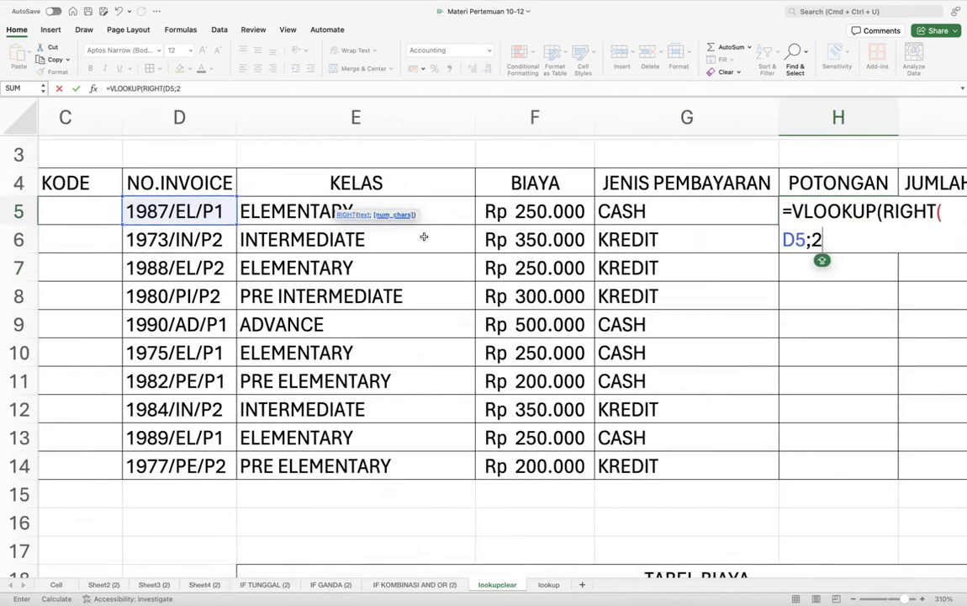
scroll(205, 217, right, 2)
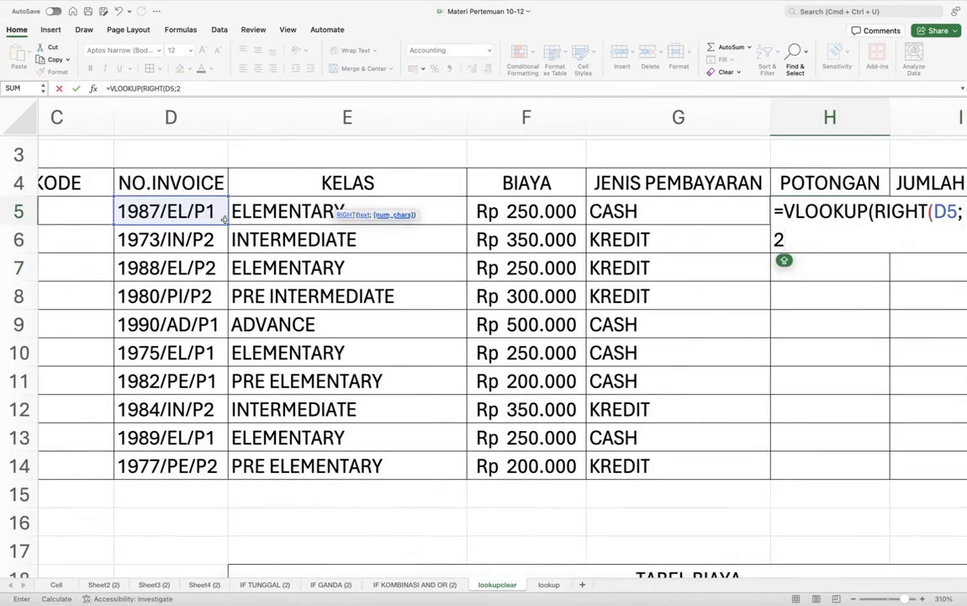
scroll(531, 296, right, 3)
scroll(532, 296, right, 8)
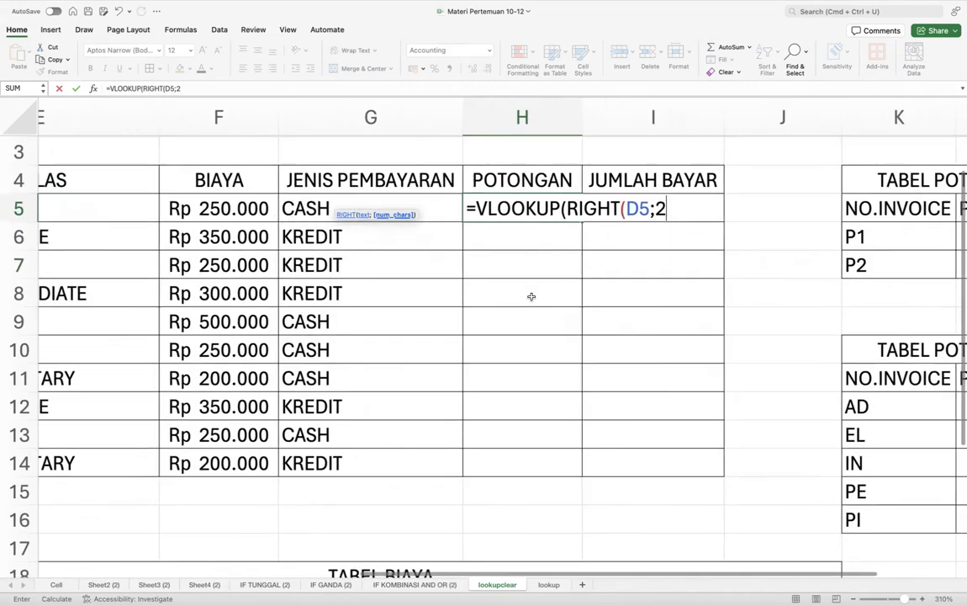
text();)
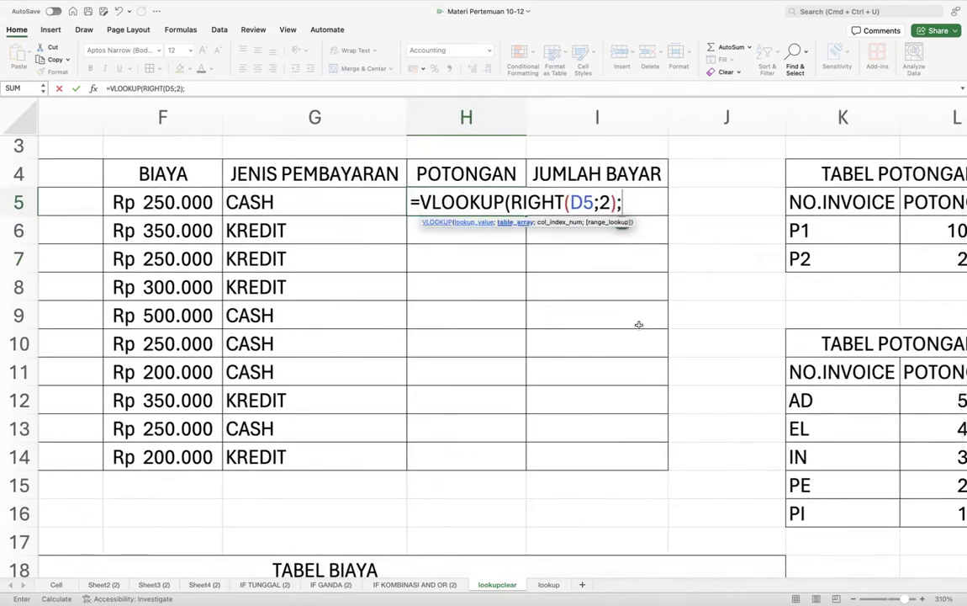
scroll(639, 325, right, 4)
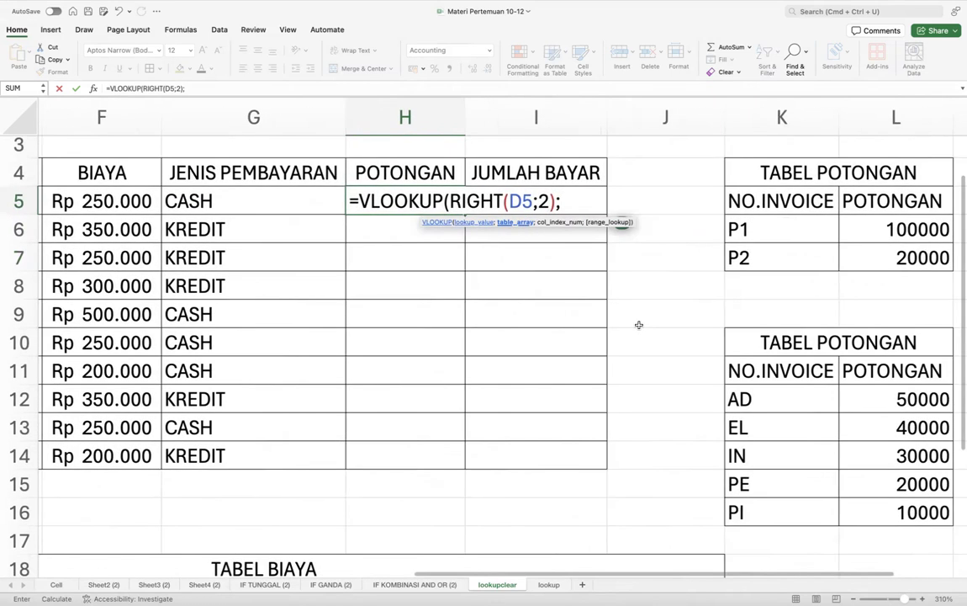
drag(707, 226, 809, 253)
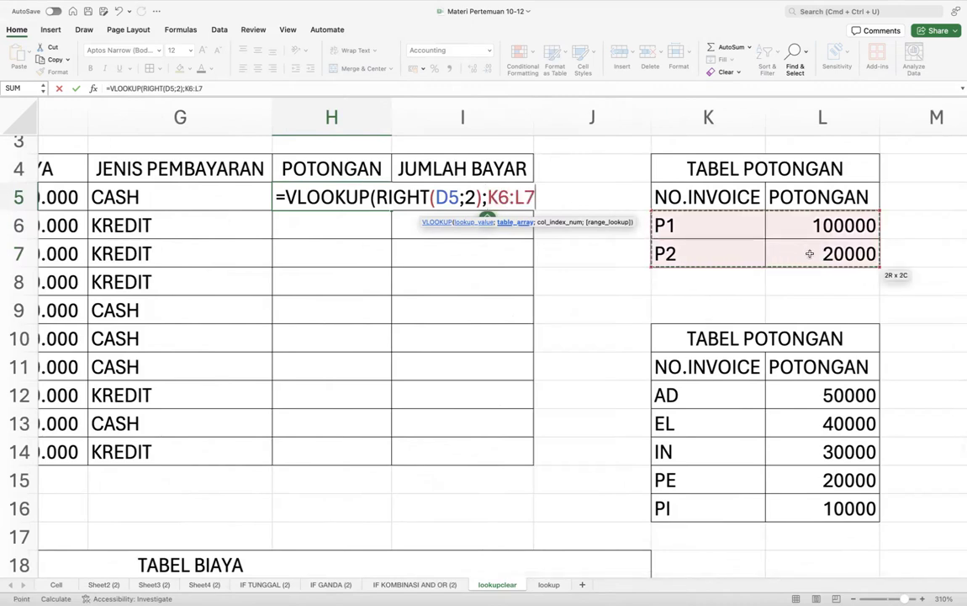
key(F4)
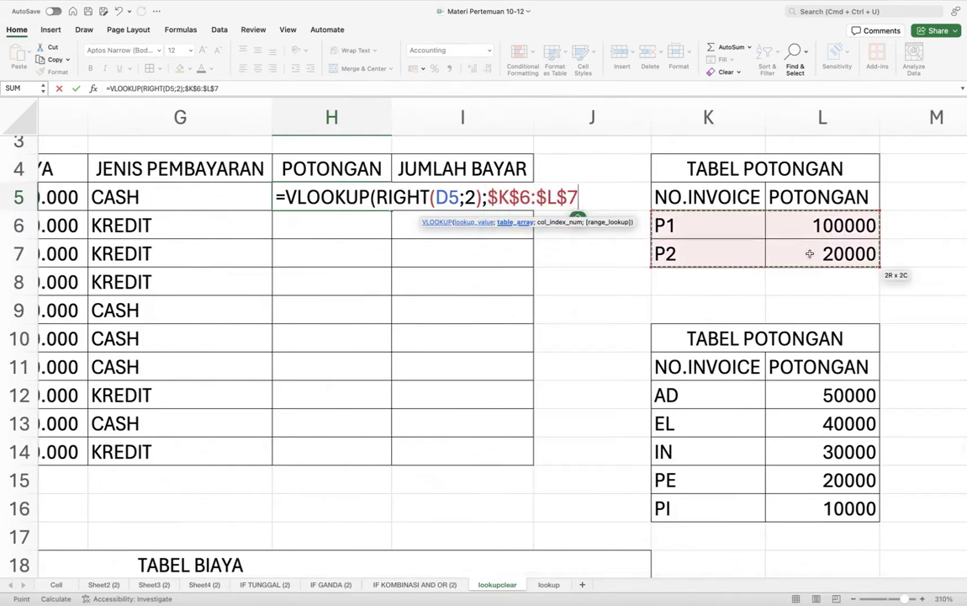
text(;)
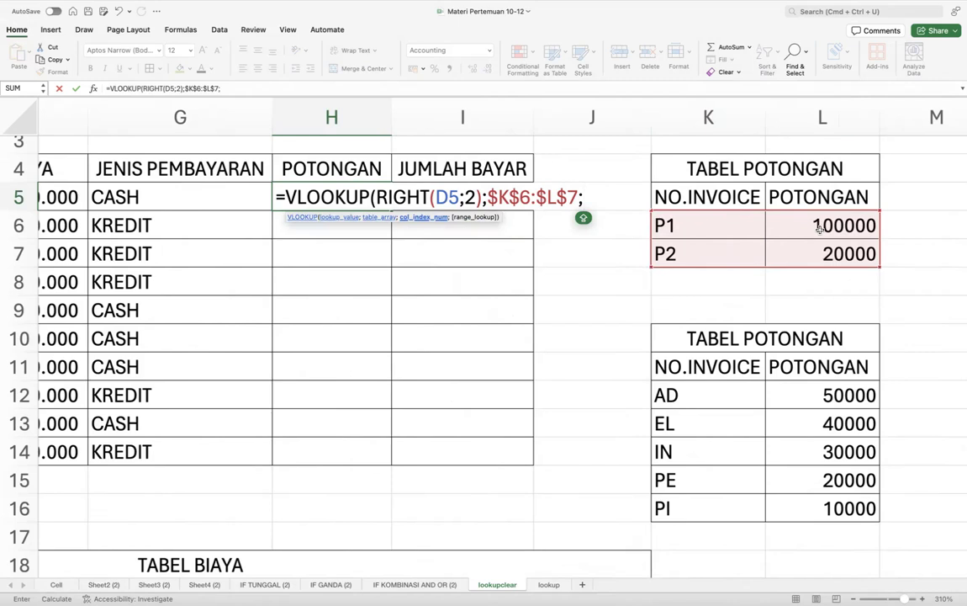
text(2))
key(Return)
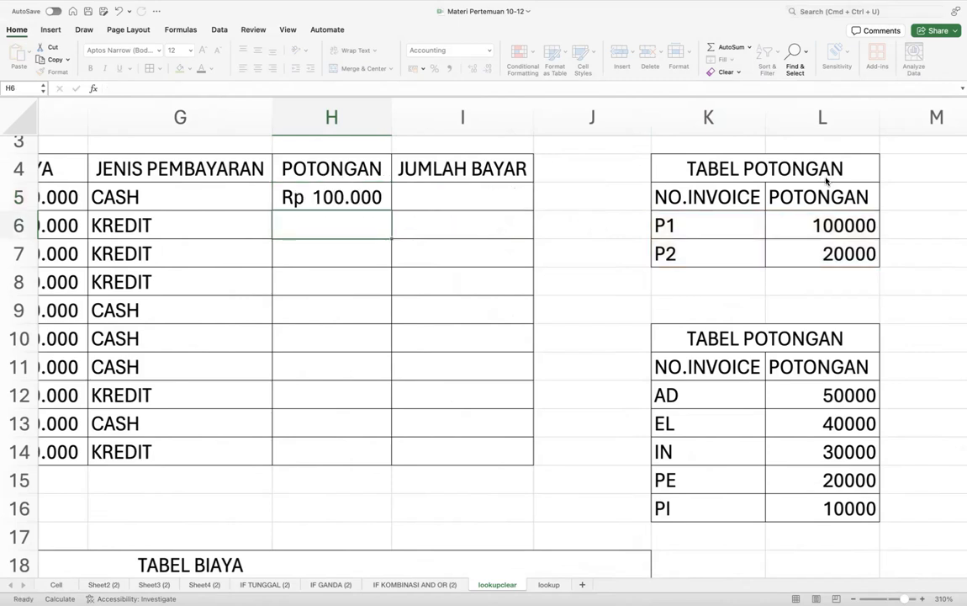
- Fill H5's discount formula down to H14 and inspect the copies in H9 and H13
click(376, 199)
drag(392, 211, 366, 457)
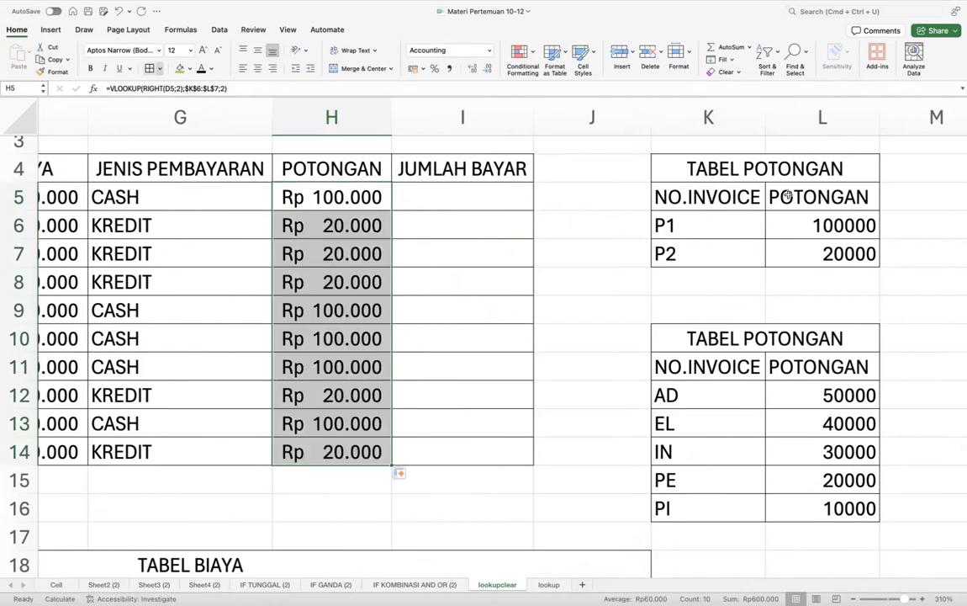
click(320, 182)
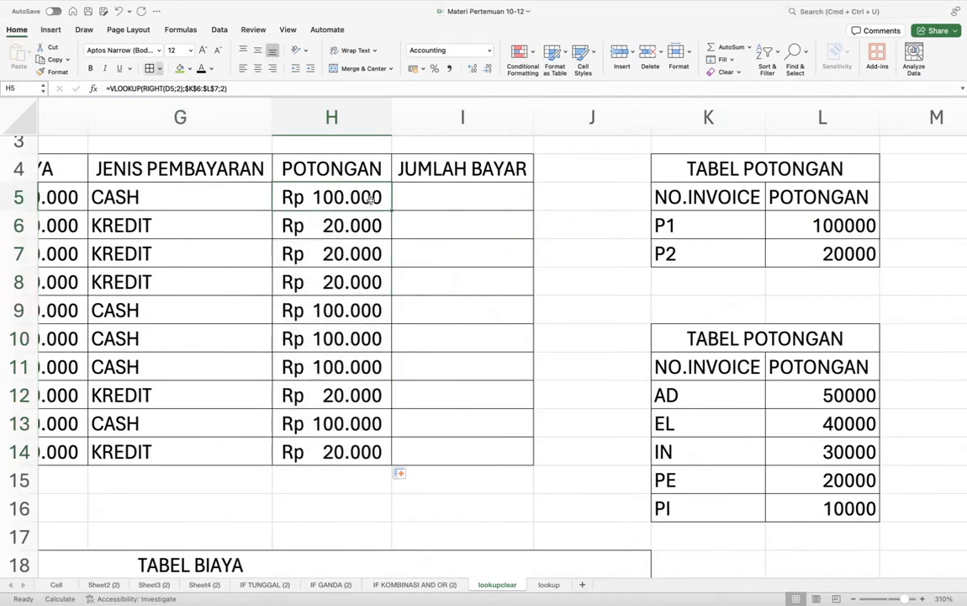
double_click(330, 311)
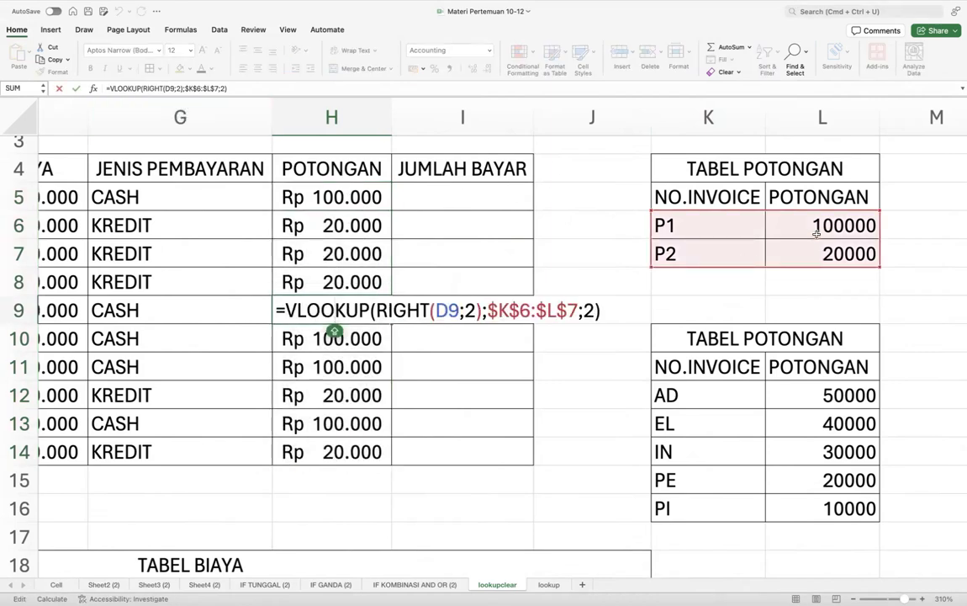
double_click(352, 424)
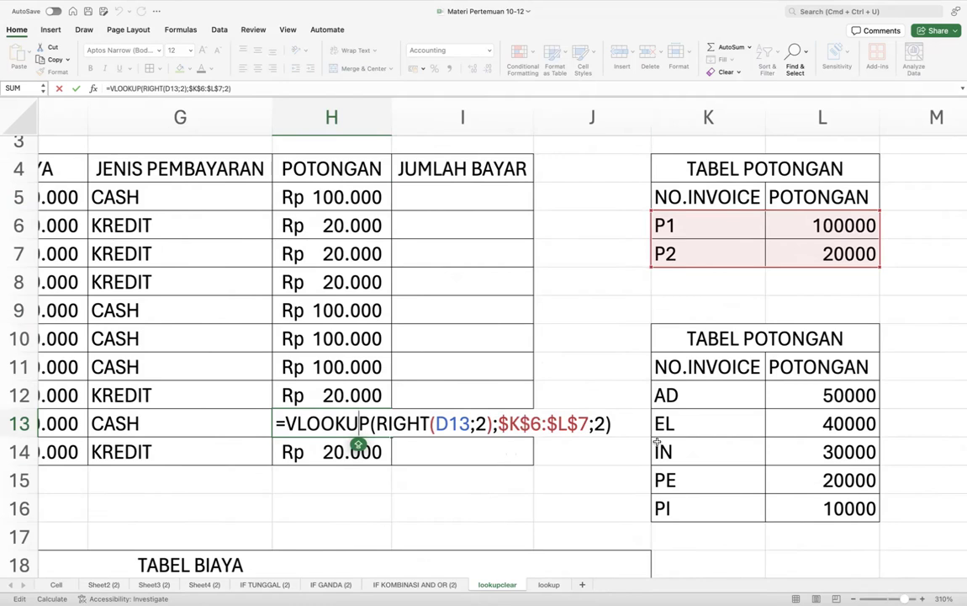
key(Return)
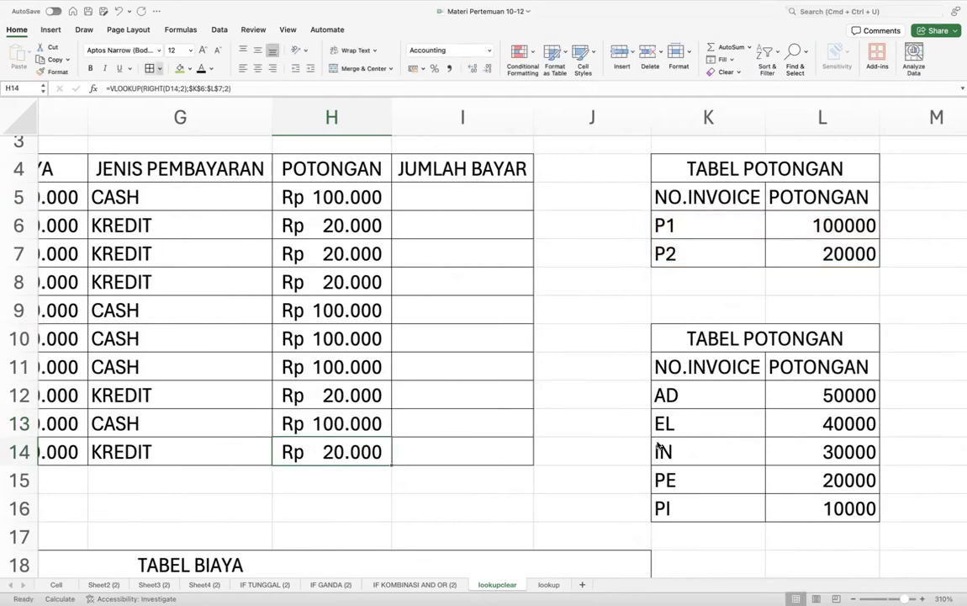
scroll(392, 230, left, 2)
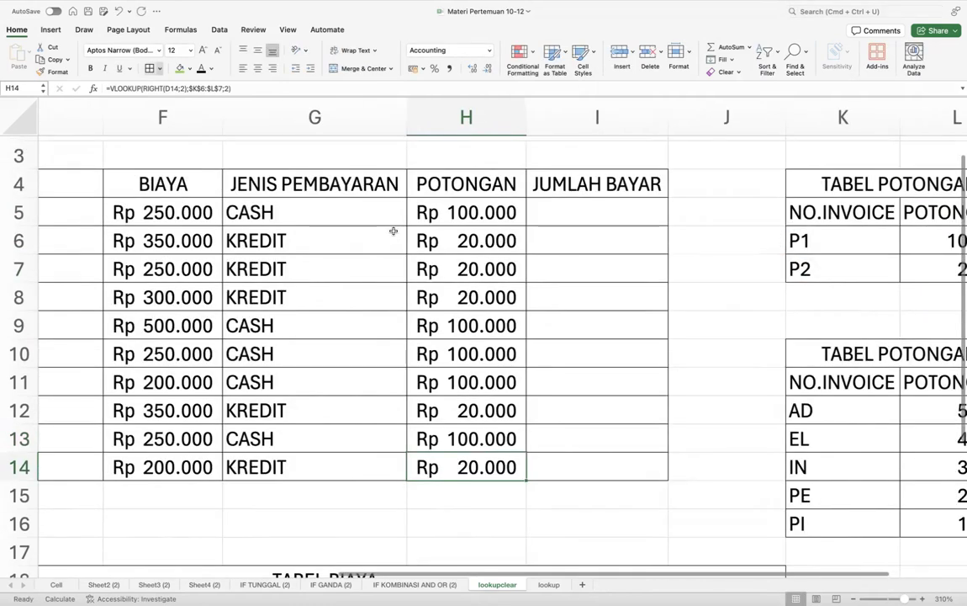
scroll(393, 230, down, 3)
scroll(393, 230, down, 3)
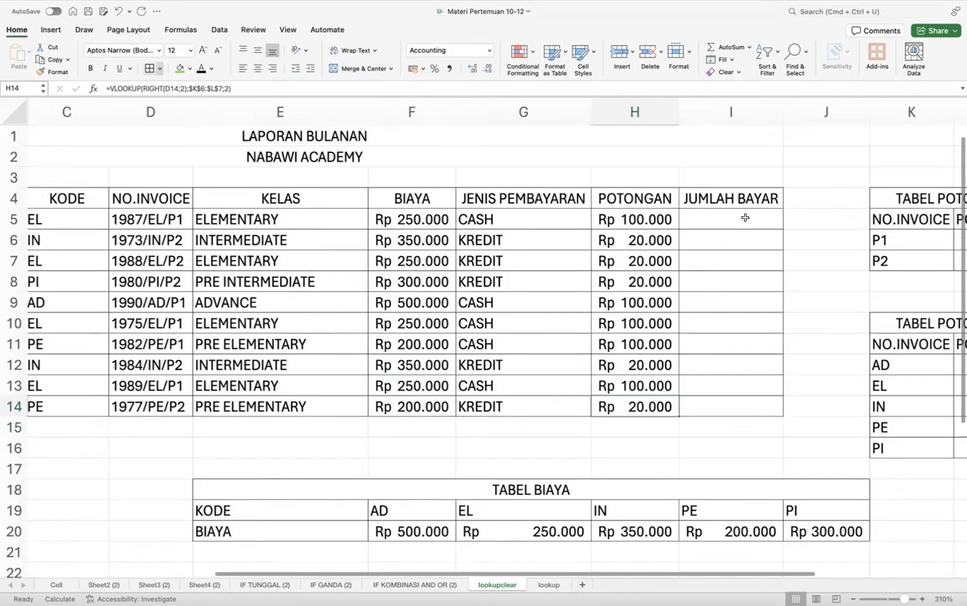
- Enter =F5-H5 in I5 for the JUMLAH BAYAR total
click(743, 217)
scroll(744, 217, up, 3)
scroll(746, 217, left, 1)
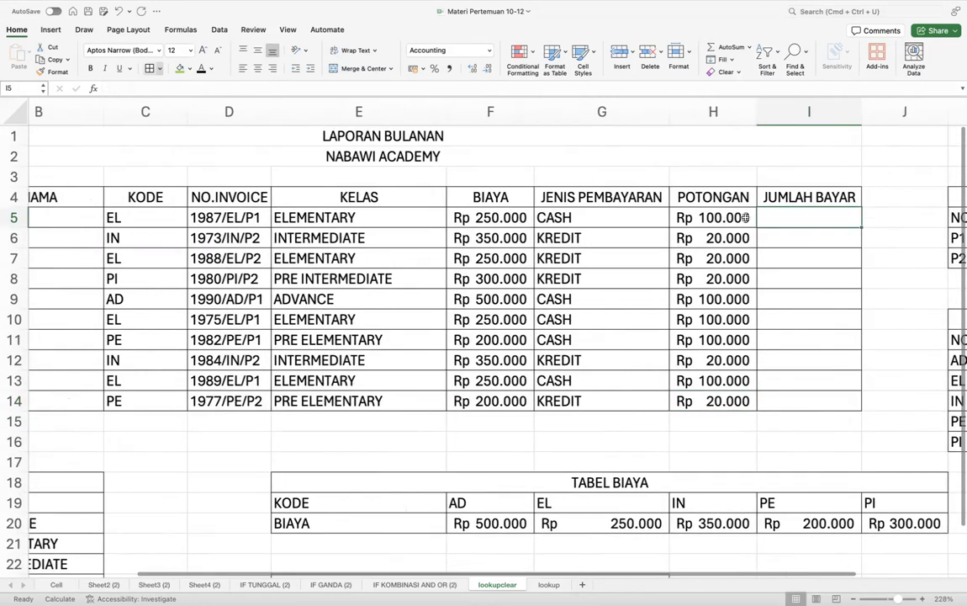
scroll(744, 218, left, 3)
scroll(744, 218, right, 1)
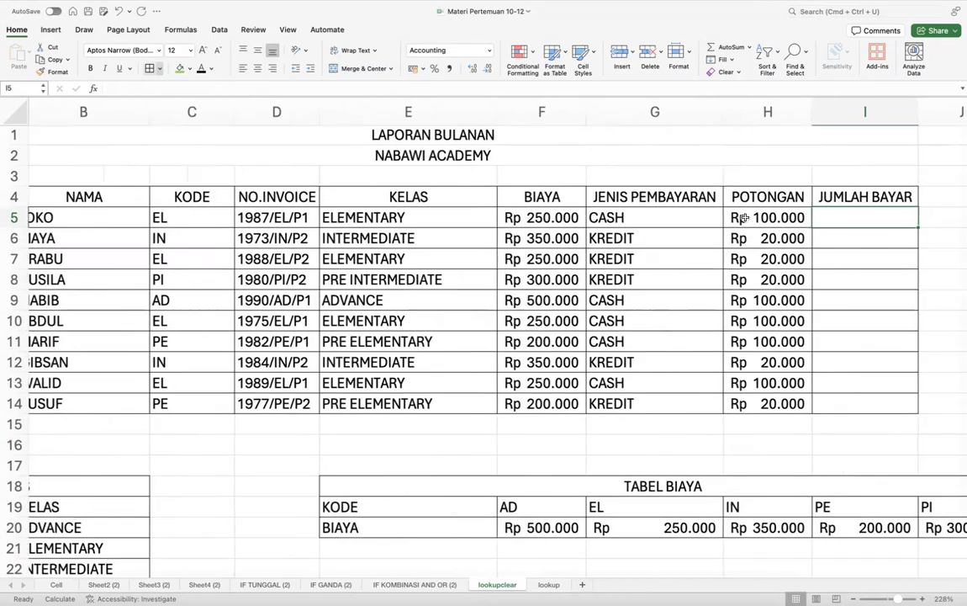
scroll(745, 218, up, 3)
scroll(746, 218, right, 3)
scroll(745, 218, left, 3)
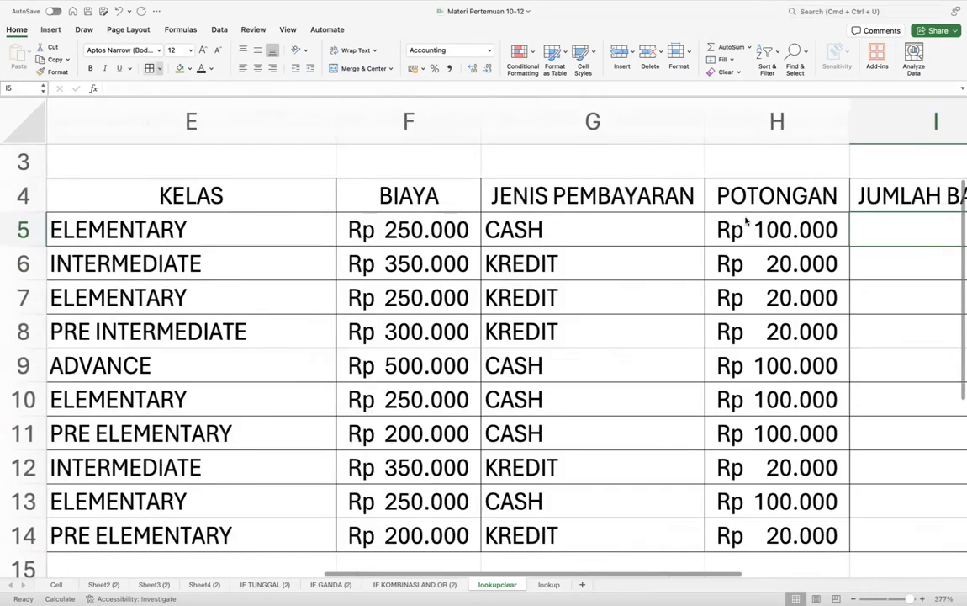
scroll(745, 220, right, 3)
scroll(745, 221, down, 1)
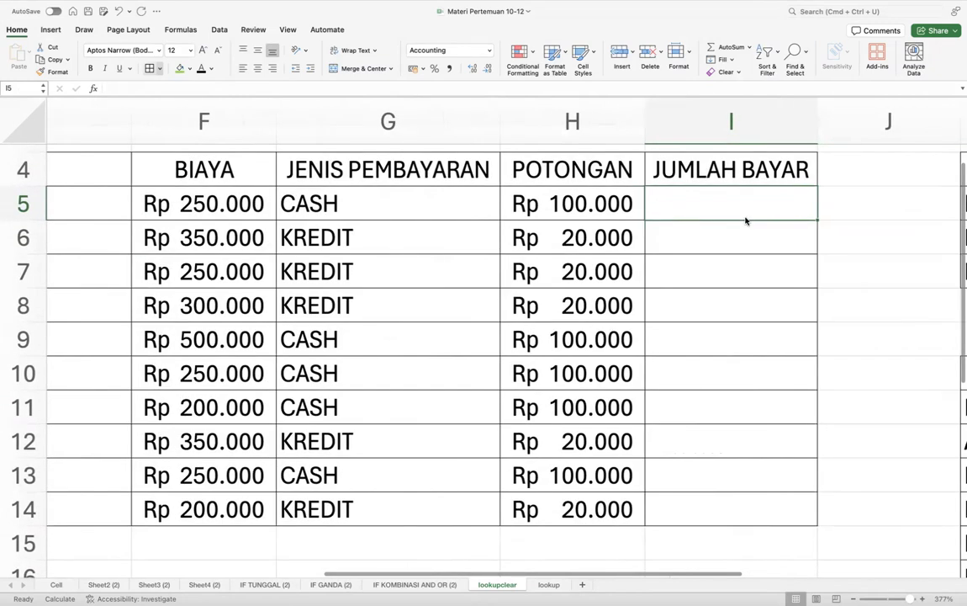
text(=)
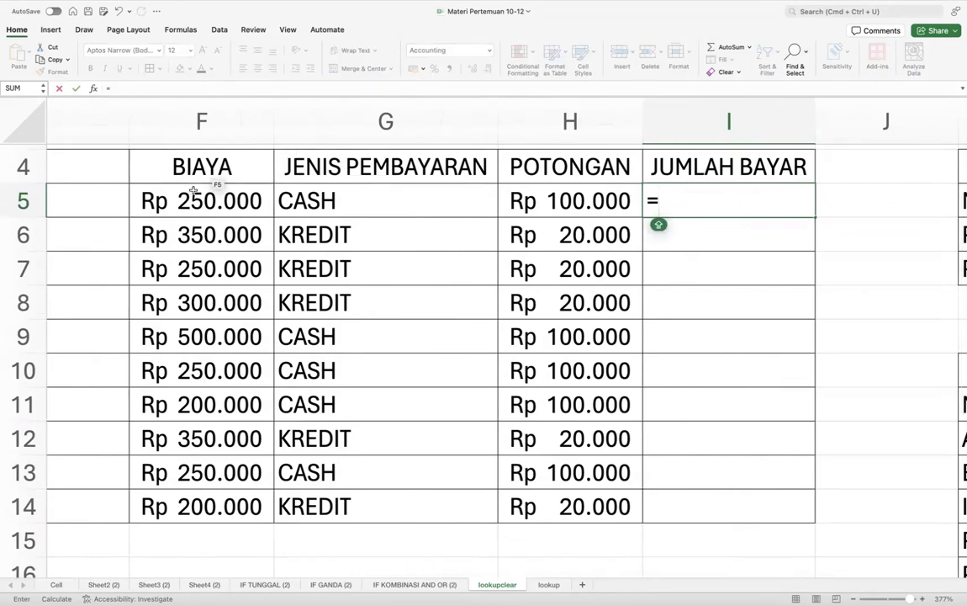
click(192, 195)
text(-)
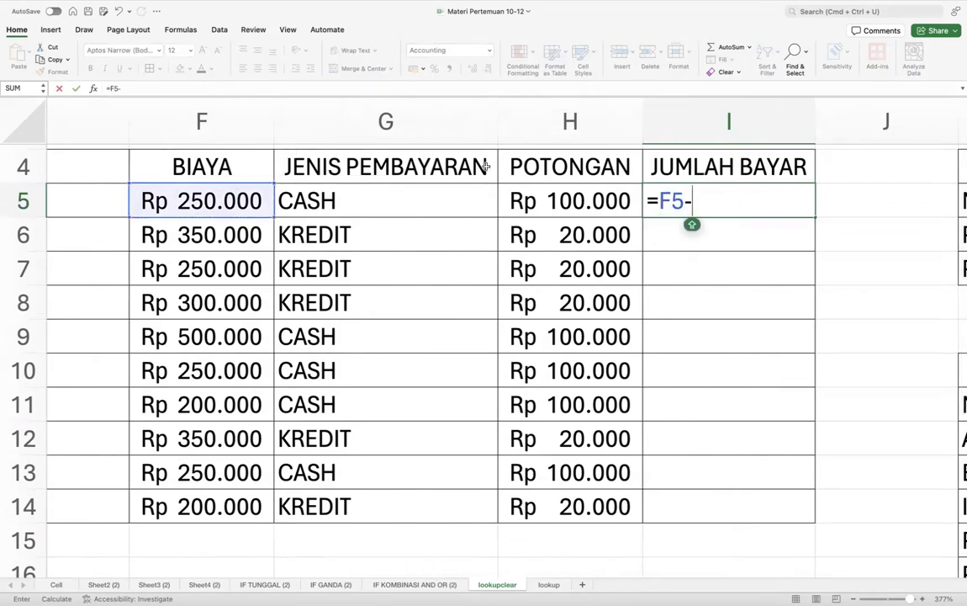
click(562, 205)
key(Return)
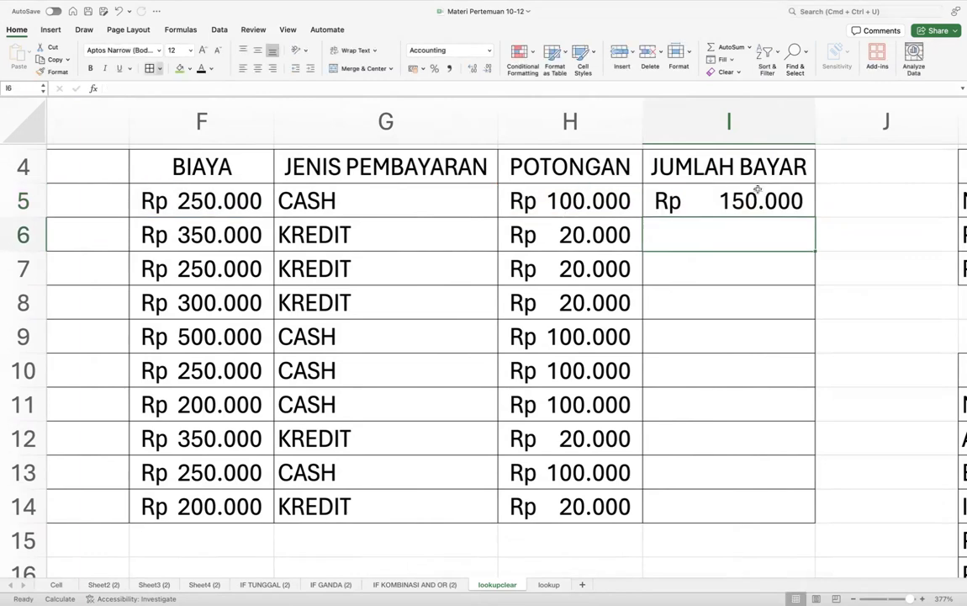
- Fill I5's payment formula down to I14
click(778, 196)
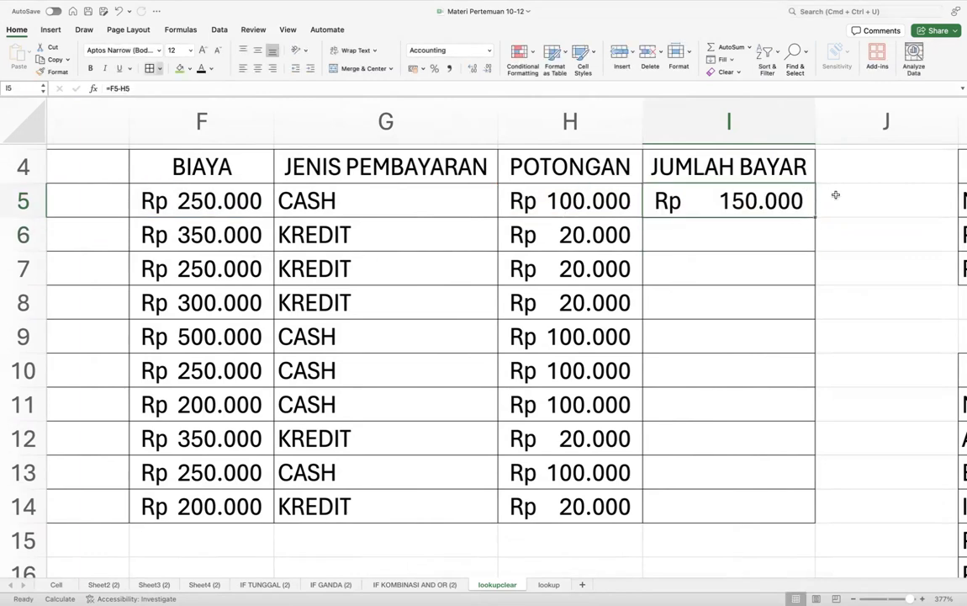
drag(815, 217, 806, 517)
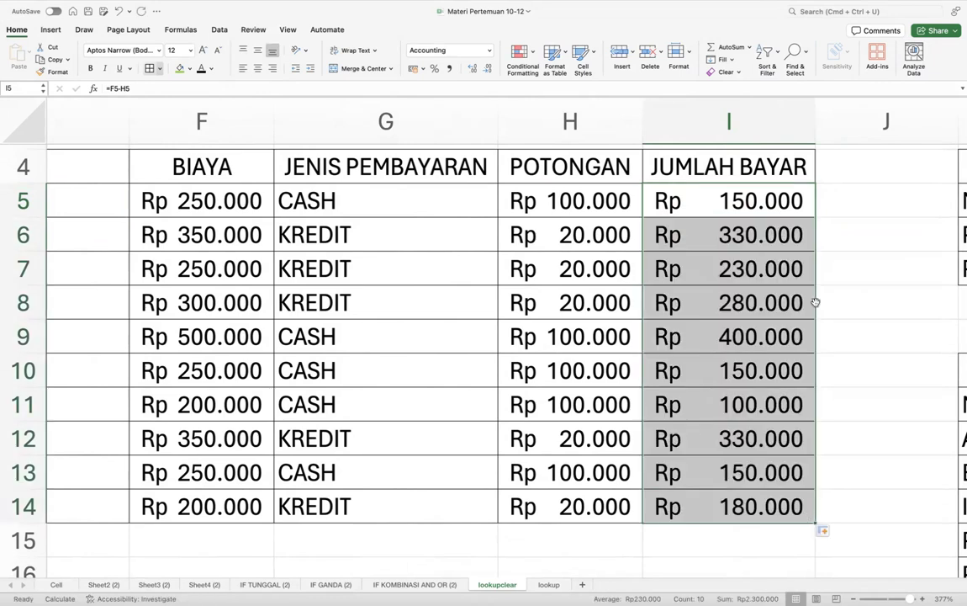
click(866, 384)
scroll(867, 387, down, 2)
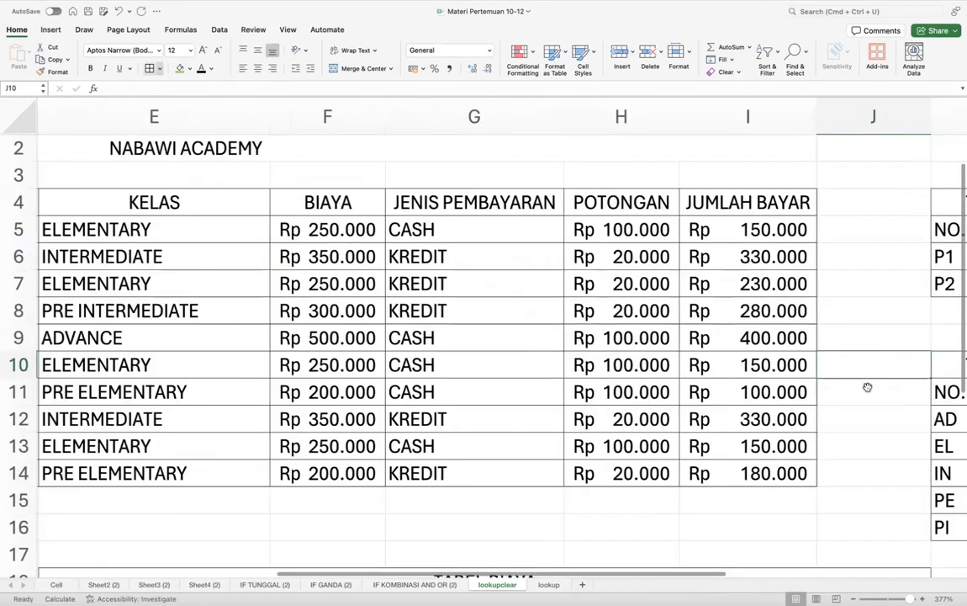
scroll(867, 387, left, 5)
scroll(863, 404, down, 2)
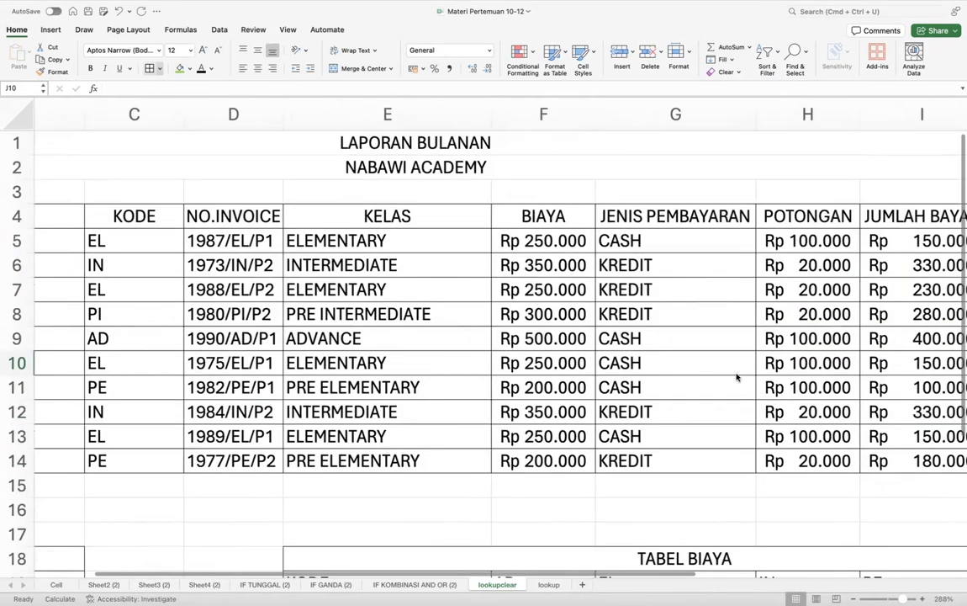
scroll(736, 378, left, 3)
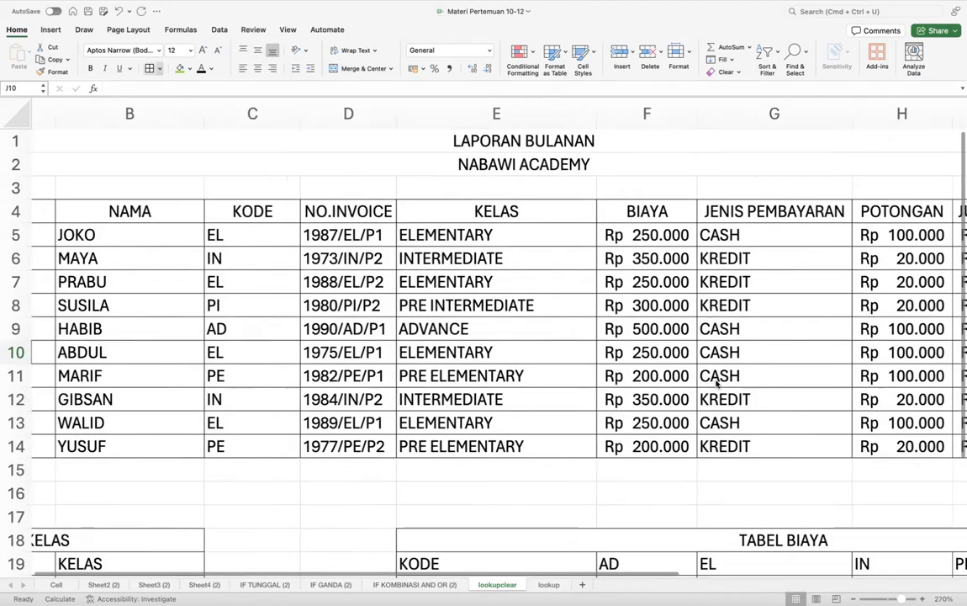
scroll(716, 383, down, 1)
scroll(716, 383, left, 2)
scroll(718, 383, right, 2)
scroll(724, 383, down, 1)
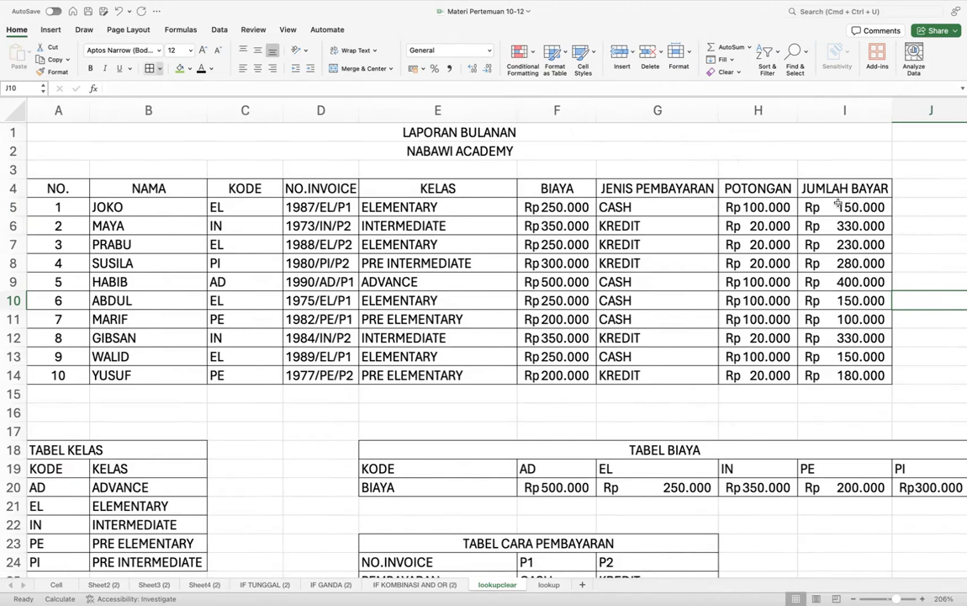
key(Left)
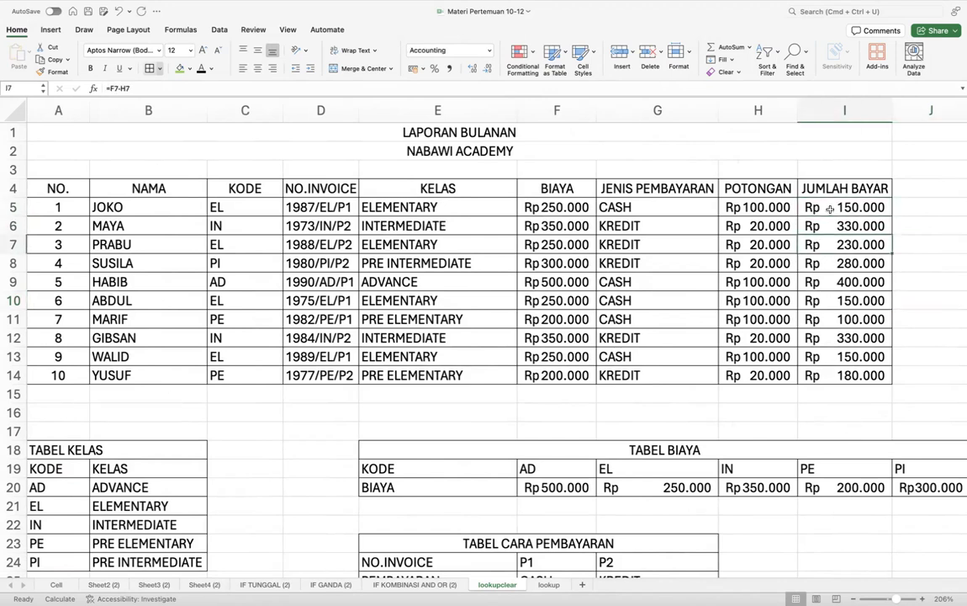
key(Up)
key(Up)
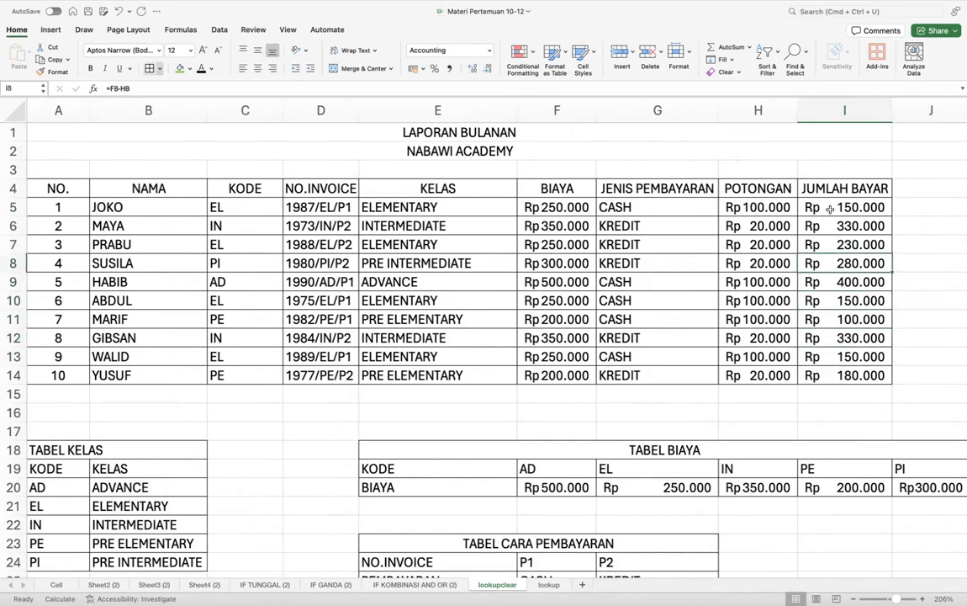
key(Left)
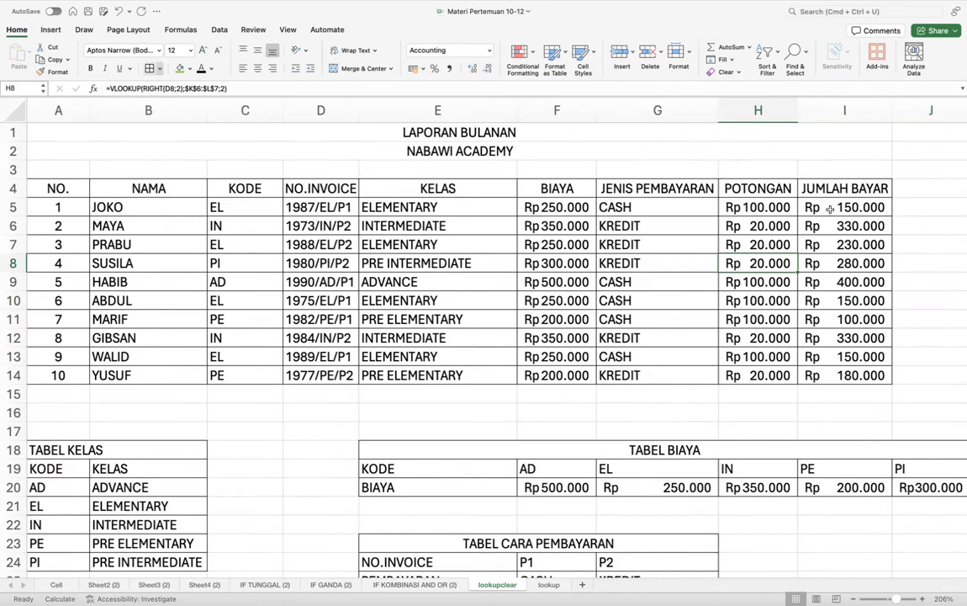
click(674, 234)
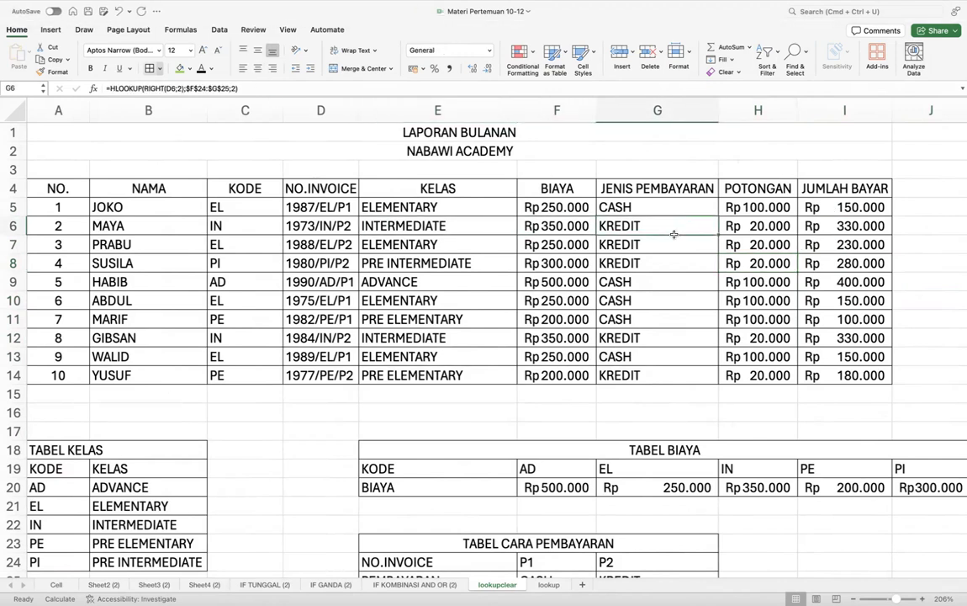
key(Right)
key(Right)
key(Right)
key(Left)
key(Left)
key(Left)
key(Left)
key(Left)
key(Left)
key(Left)
key(Left)
key(Left)
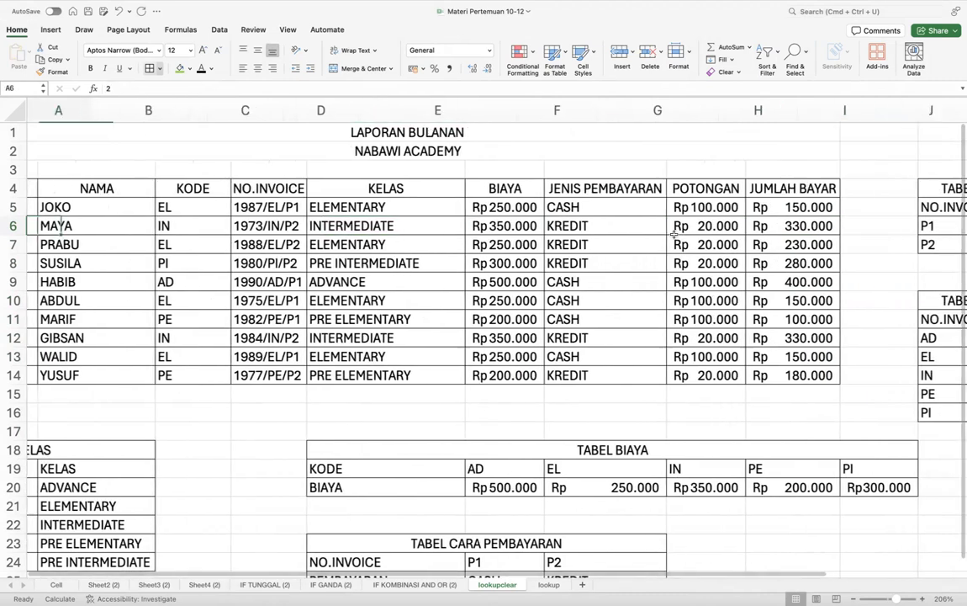
scroll(692, 237, right, 5)
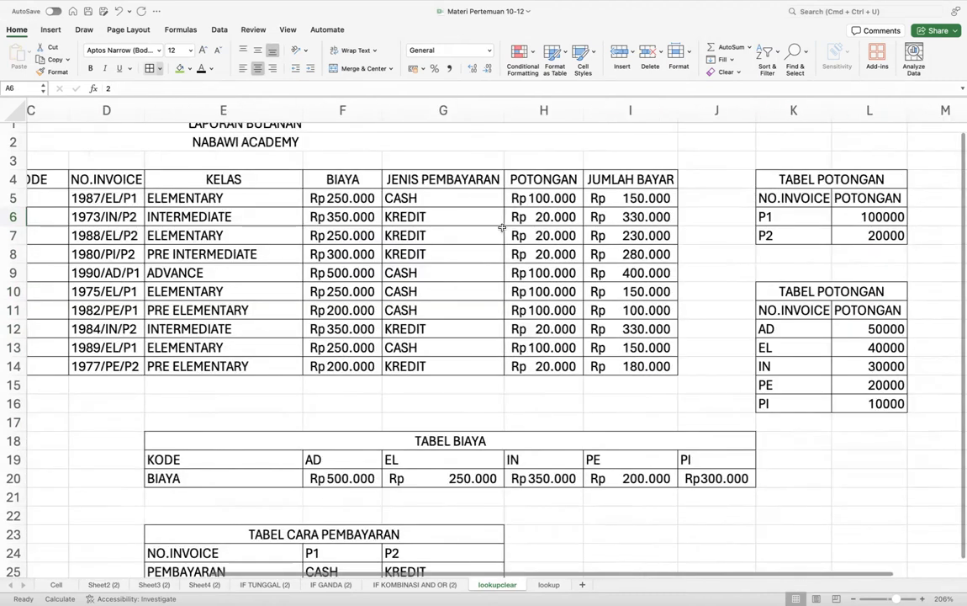
click(543, 199)
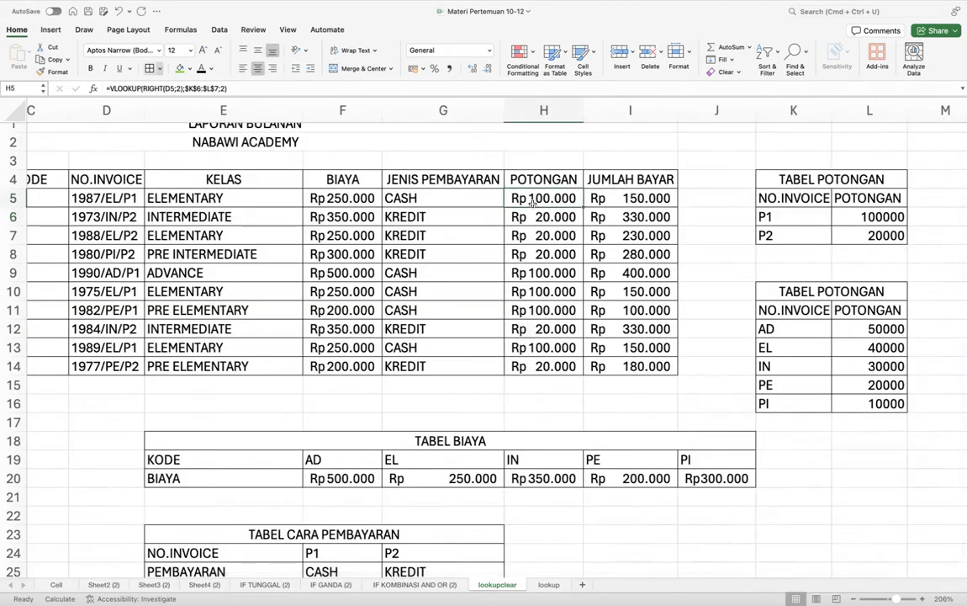
scroll(549, 327, left, 1)
scroll(549, 327, left, 5)
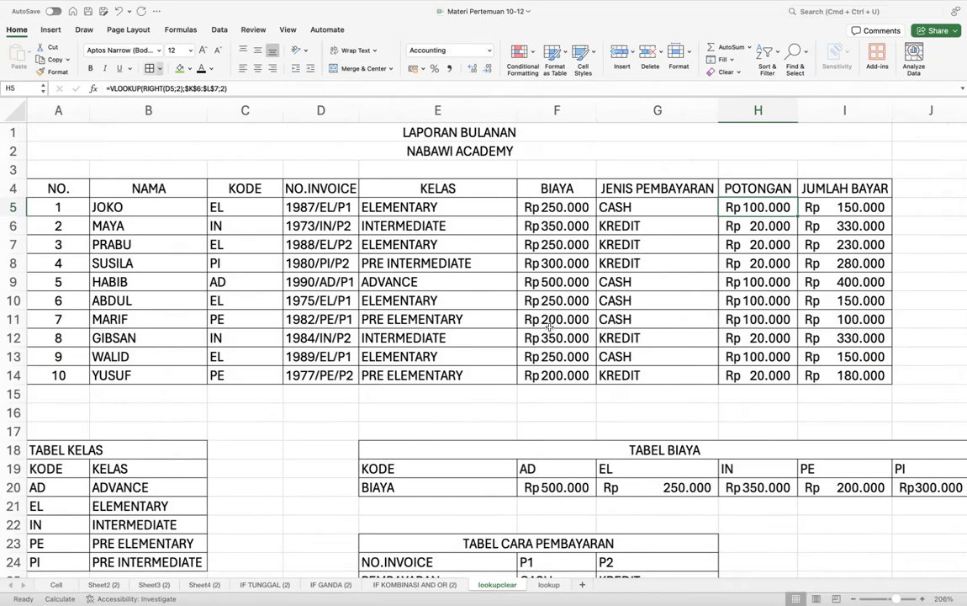
scroll(548, 325, right, 4)
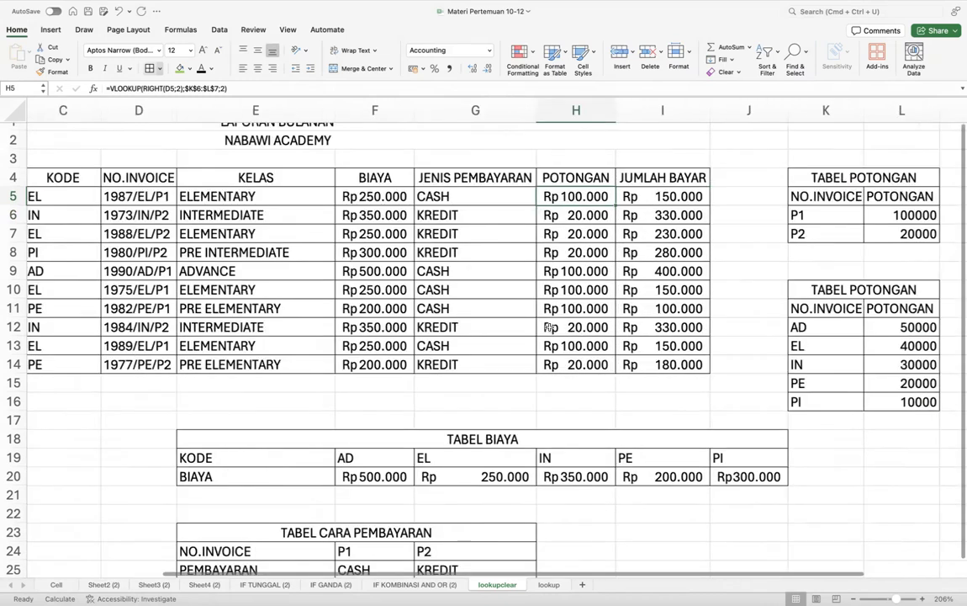
scroll(548, 327, up, 1)
scroll(548, 327, right, 5)
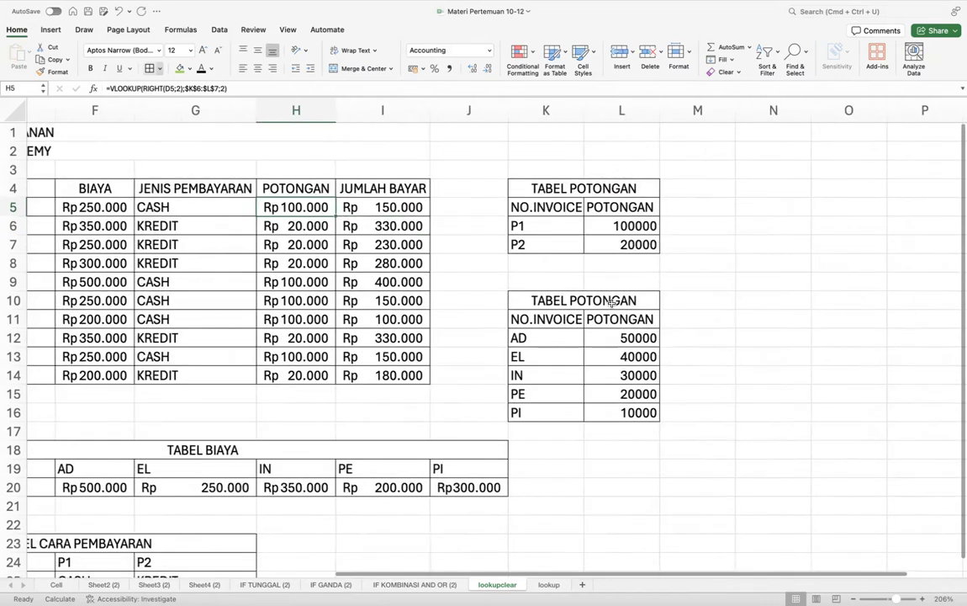
scroll(612, 303, up, 3)
scroll(612, 303, up, 1)
scroll(611, 303, up, 2)
scroll(612, 304, left, 1)
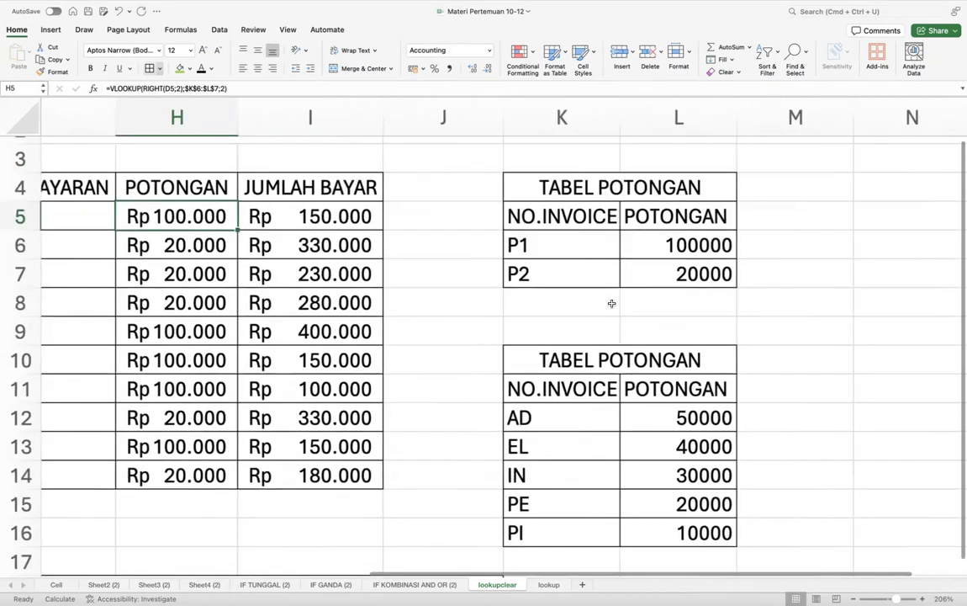
scroll(635, 375, up, 1)
click(634, 379)
scroll(594, 345, down, 1)
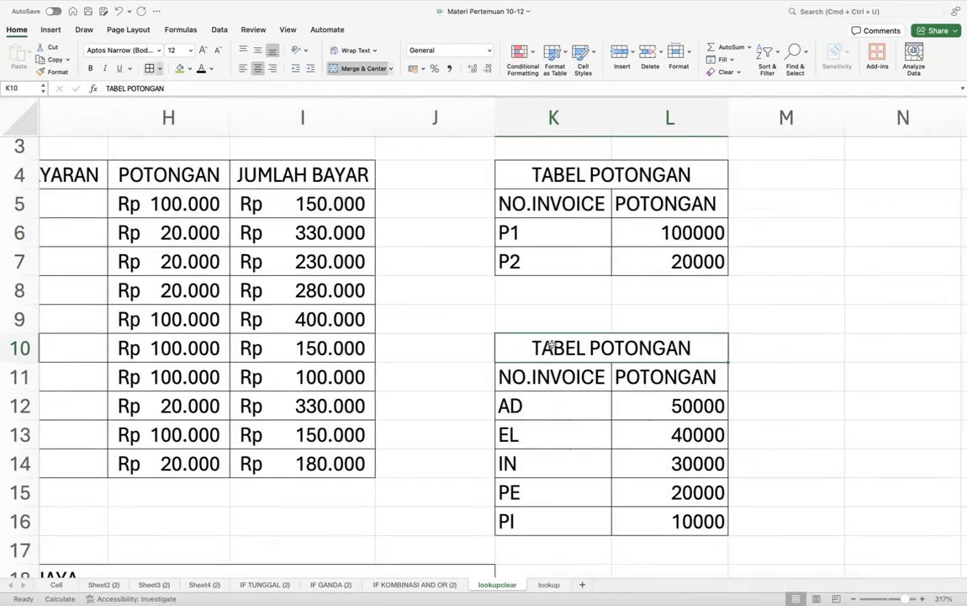
click(563, 401)
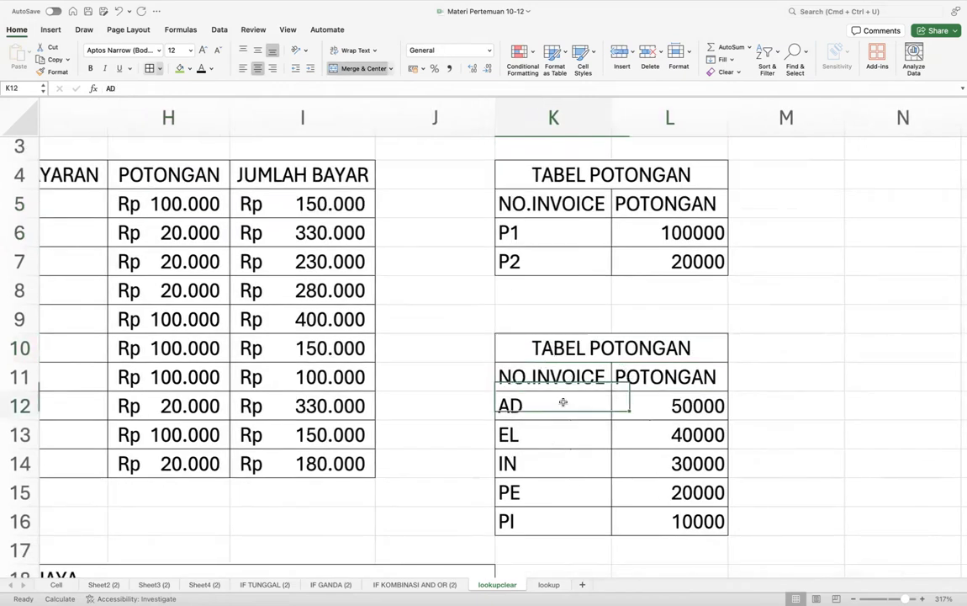
click(677, 410)
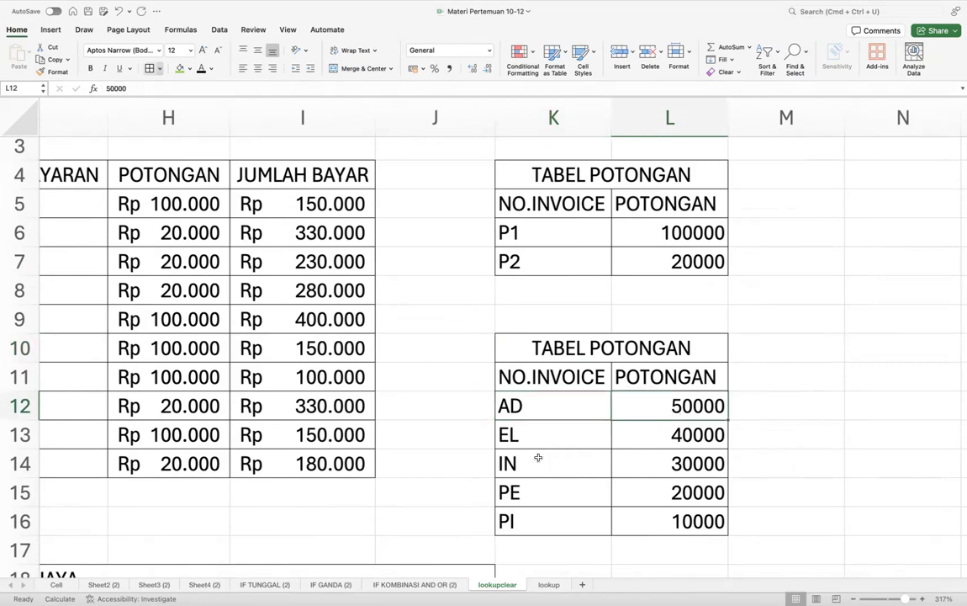
click(170, 206)
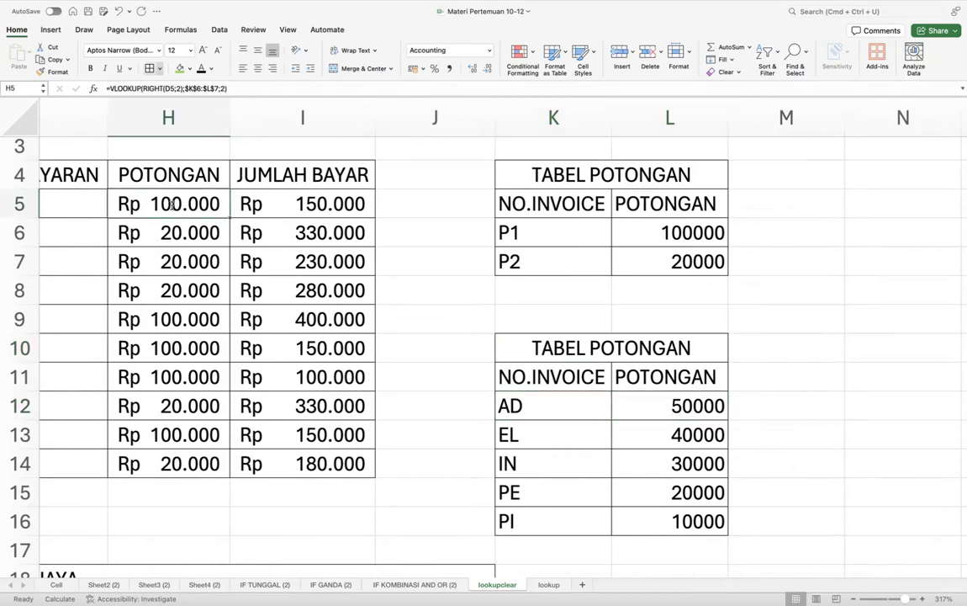
double_click(171, 206)
click(269, 205)
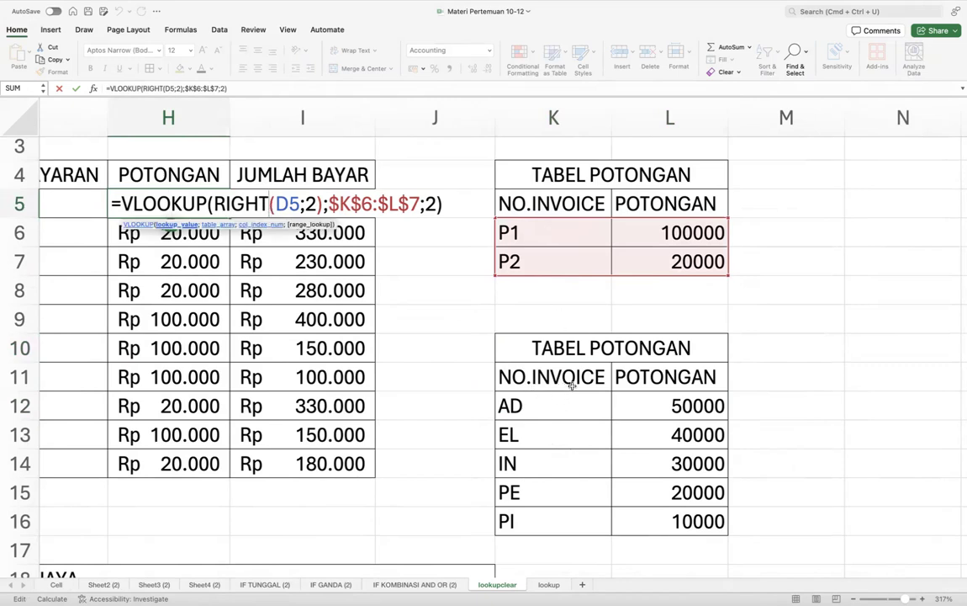
scroll(566, 385, left, 10)
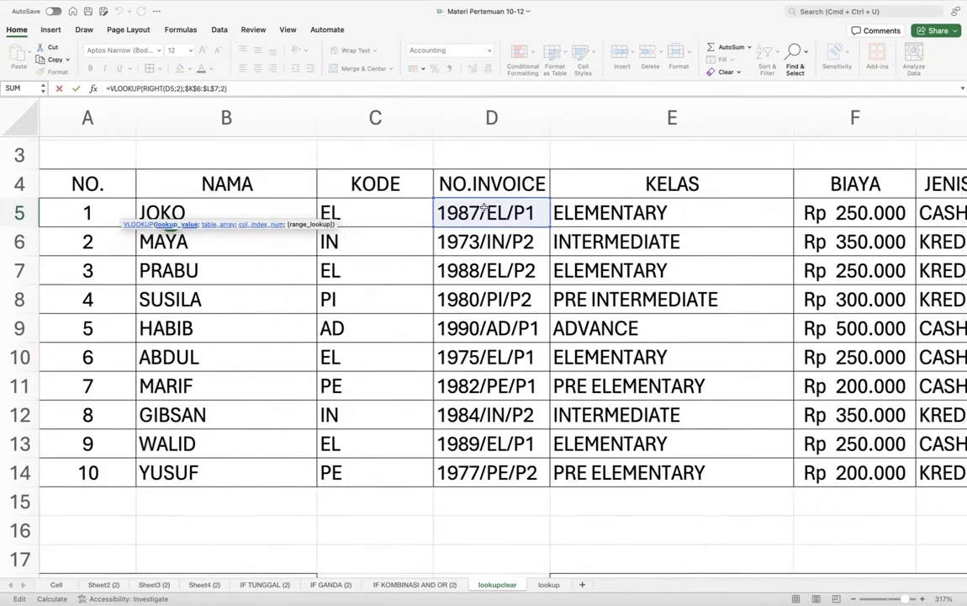
scroll(532, 246, right, 10)
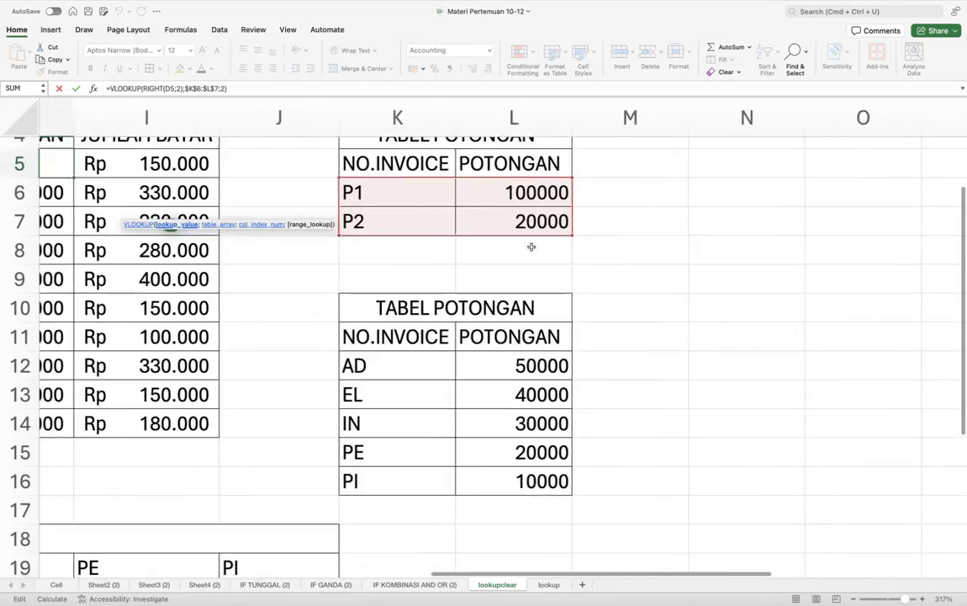
scroll(343, 344, left, 3)
scroll(344, 344, left, 2)
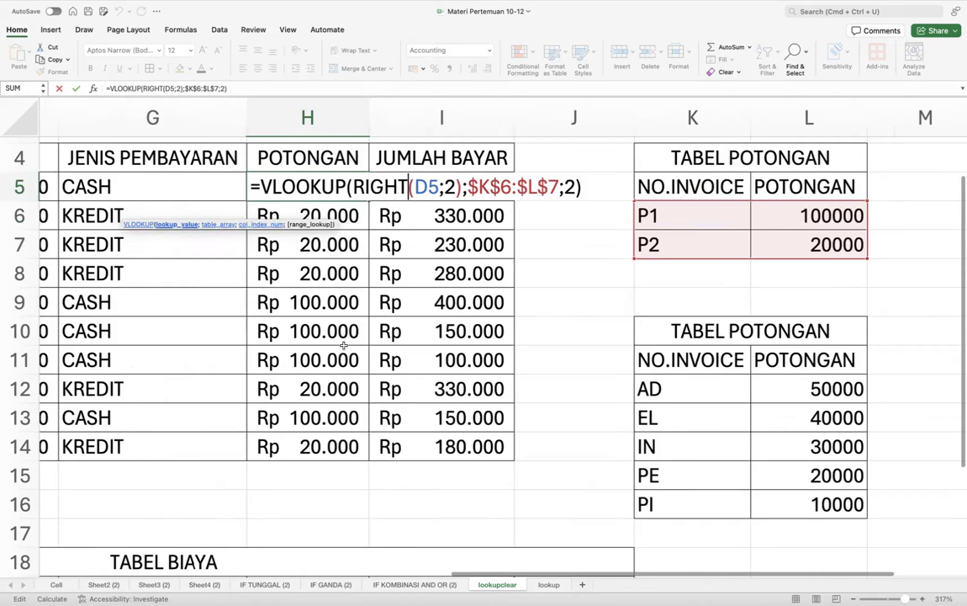
scroll(343, 344, down, 5)
scroll(343, 344, left, 3)
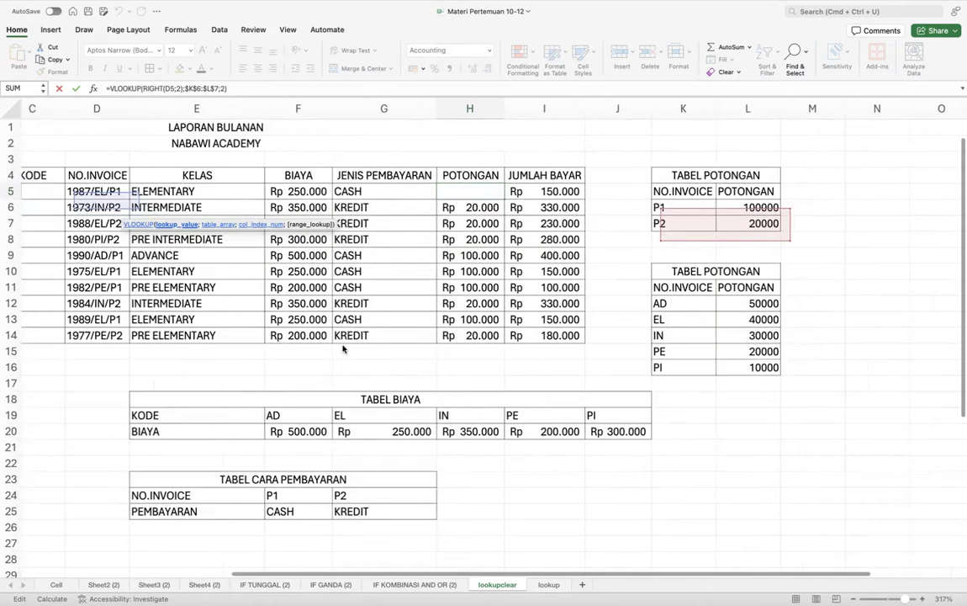
click(76, 88)
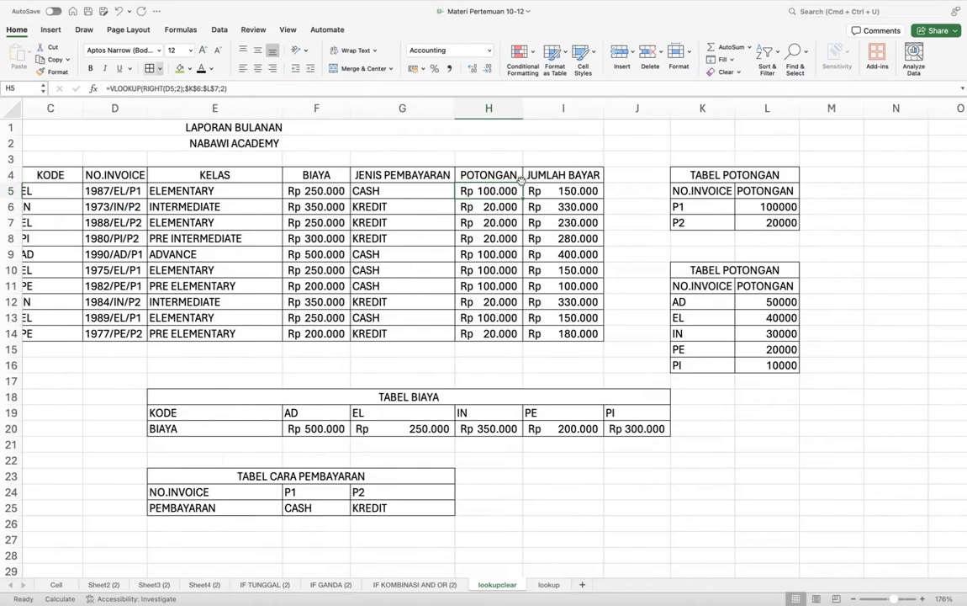
click(525, 238)
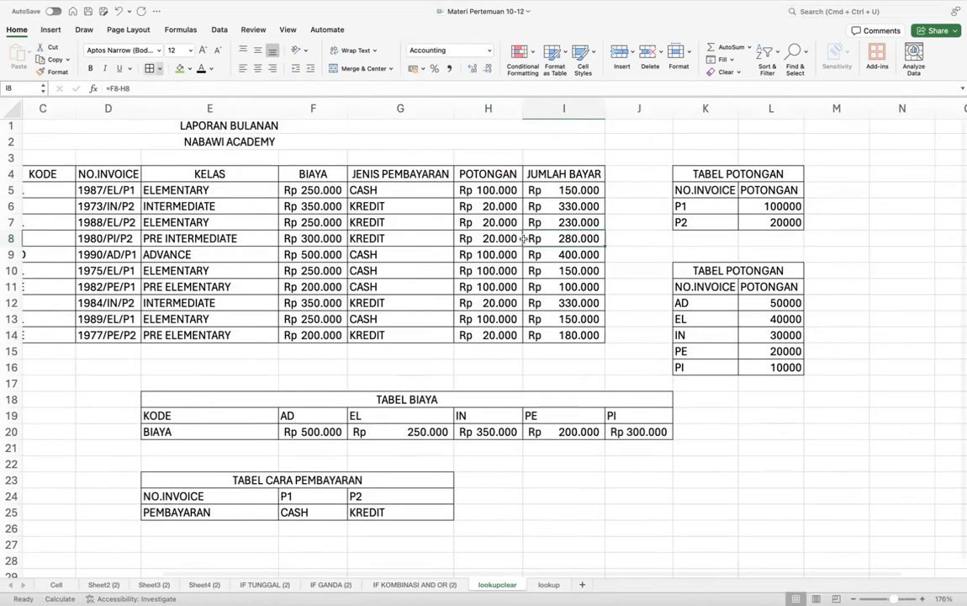
scroll(524, 238, up, 3)
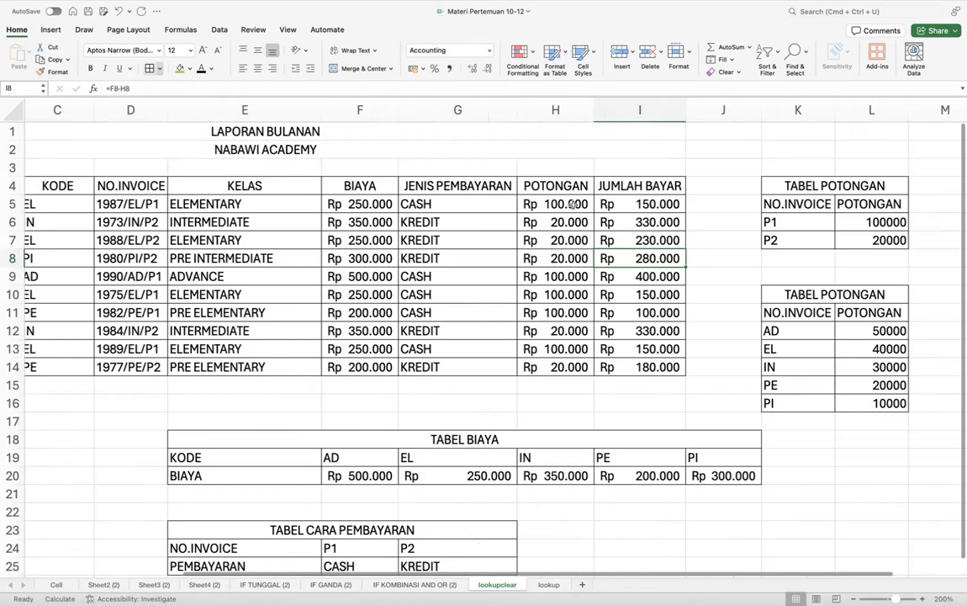
click(573, 203)
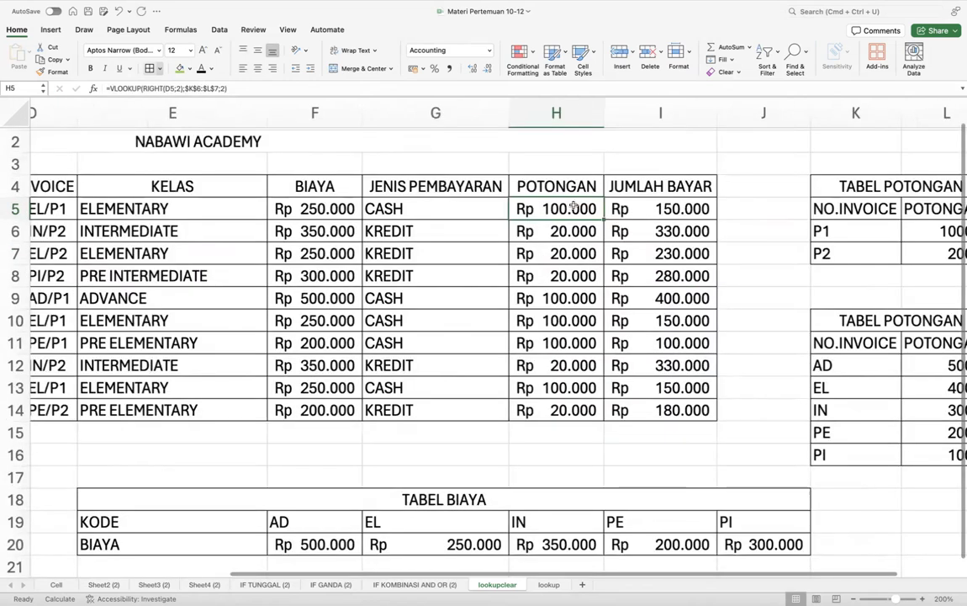
scroll(724, 367, up, 1)
scroll(795, 423, up, 2)
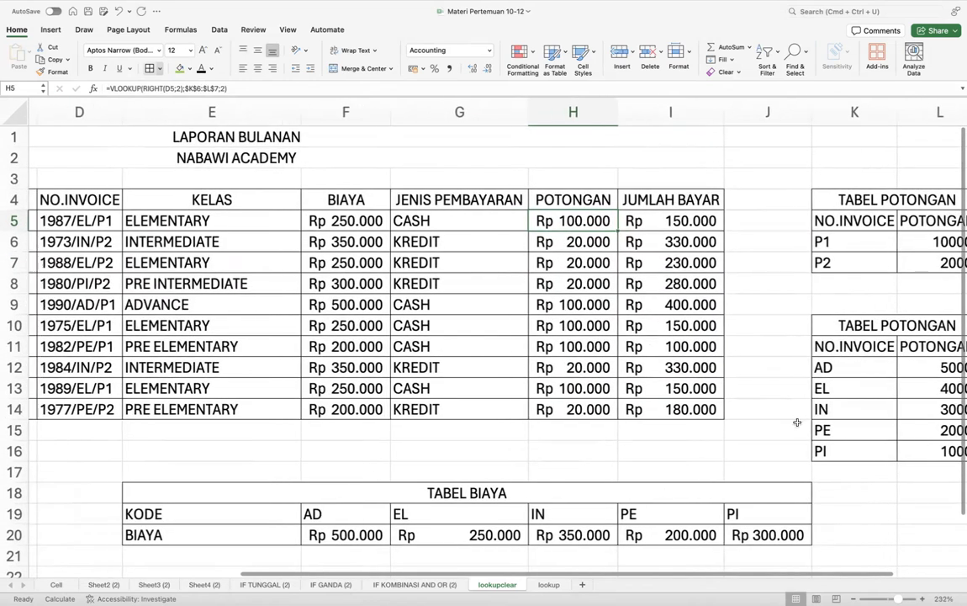
scroll(795, 424, down, 1)
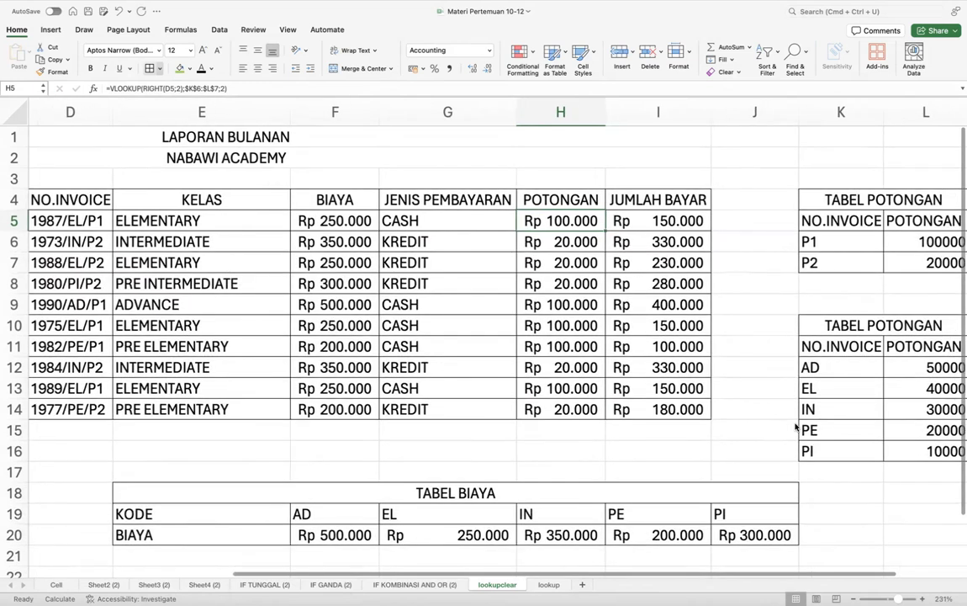
scroll(794, 427, right, 1)
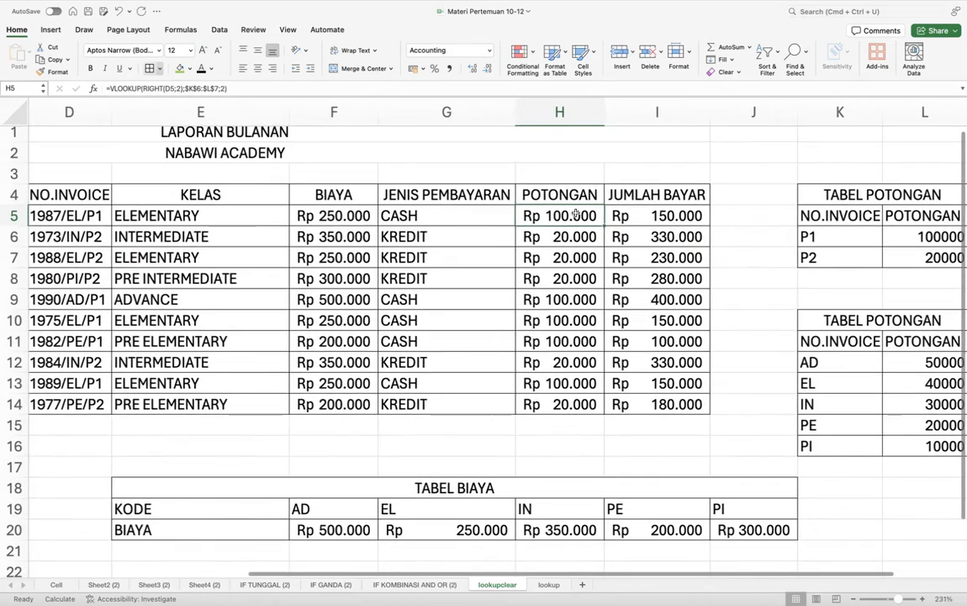
- Start =VLOOKUP(MID(D5;6;2); in H5 to extract the invoice's class code
text(=)
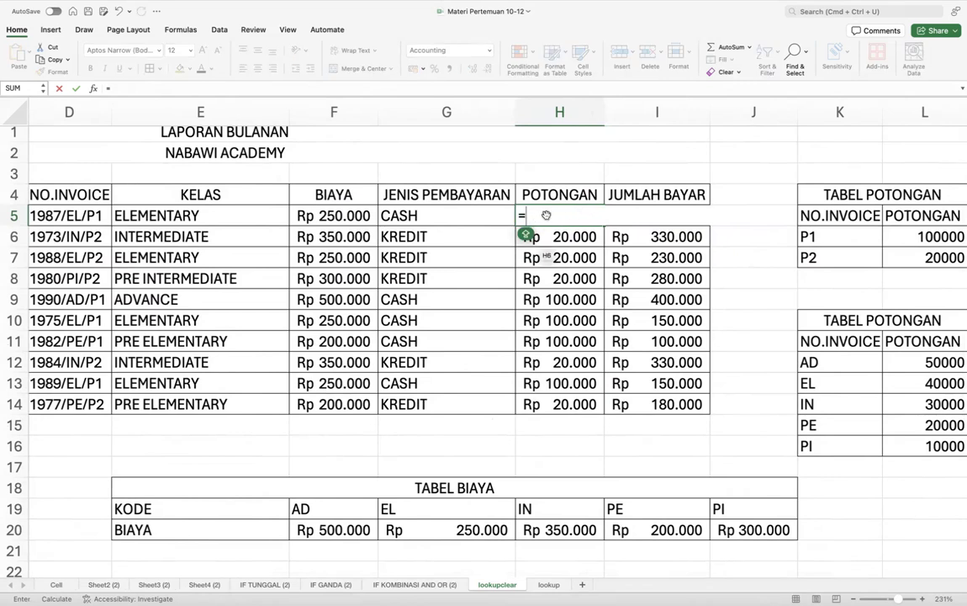
text(VL)
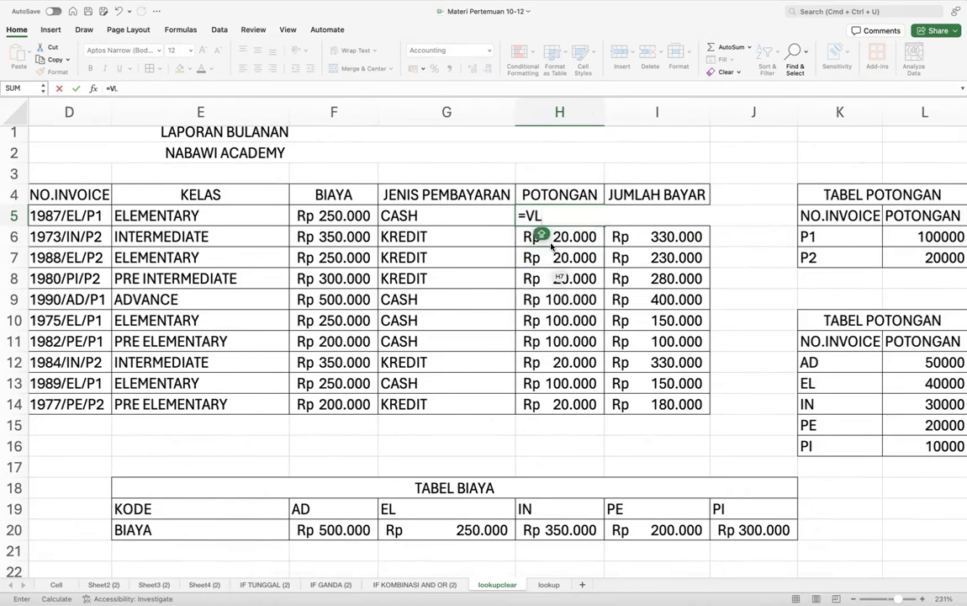
text(OOKUP()
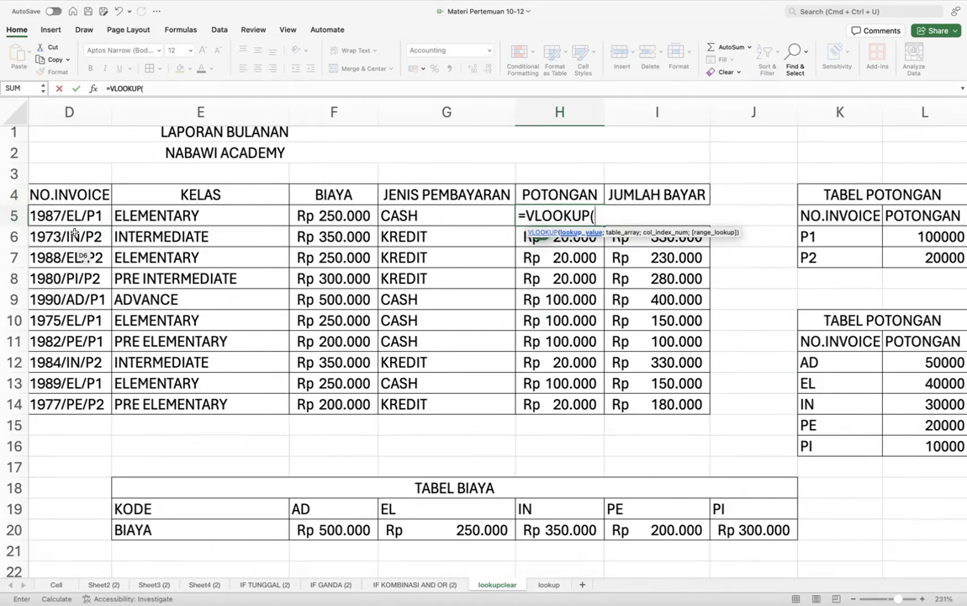
text(MID)
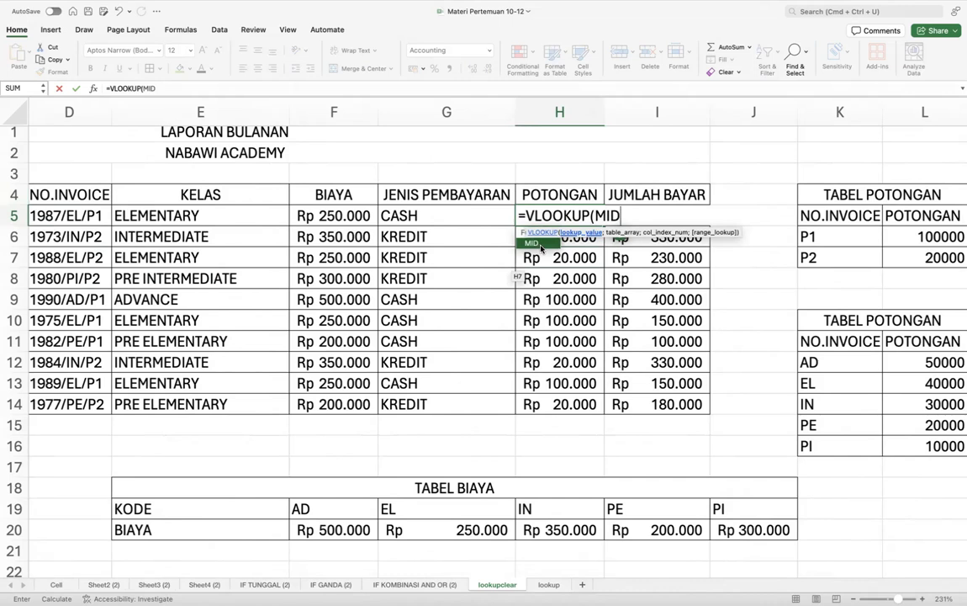
double_click(540, 248)
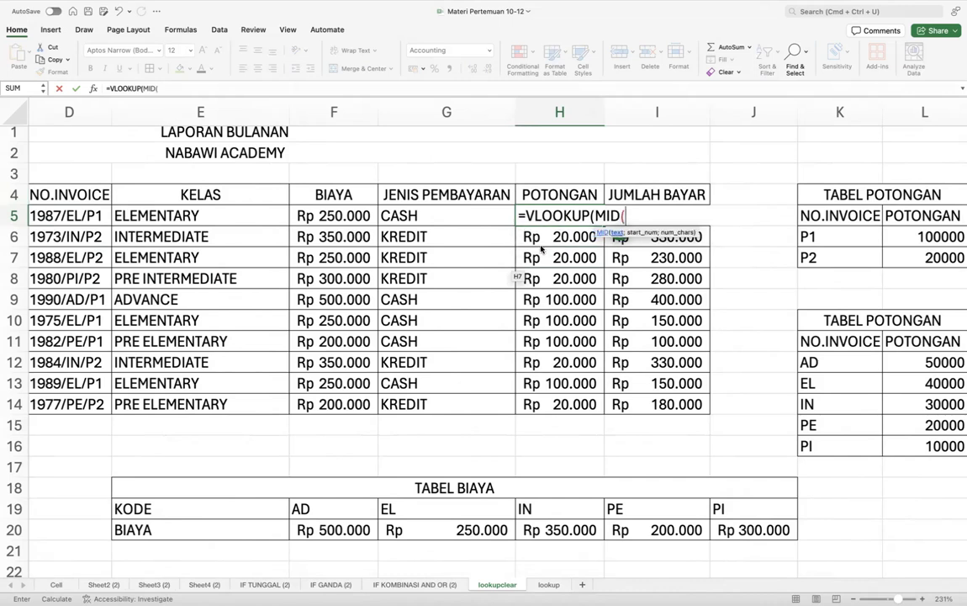
click(71, 216)
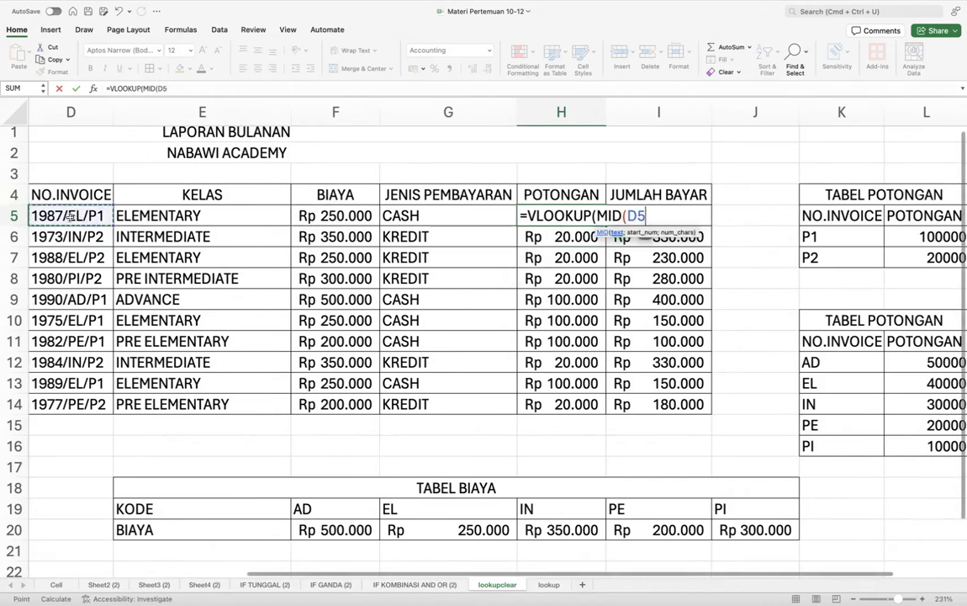
text(;)
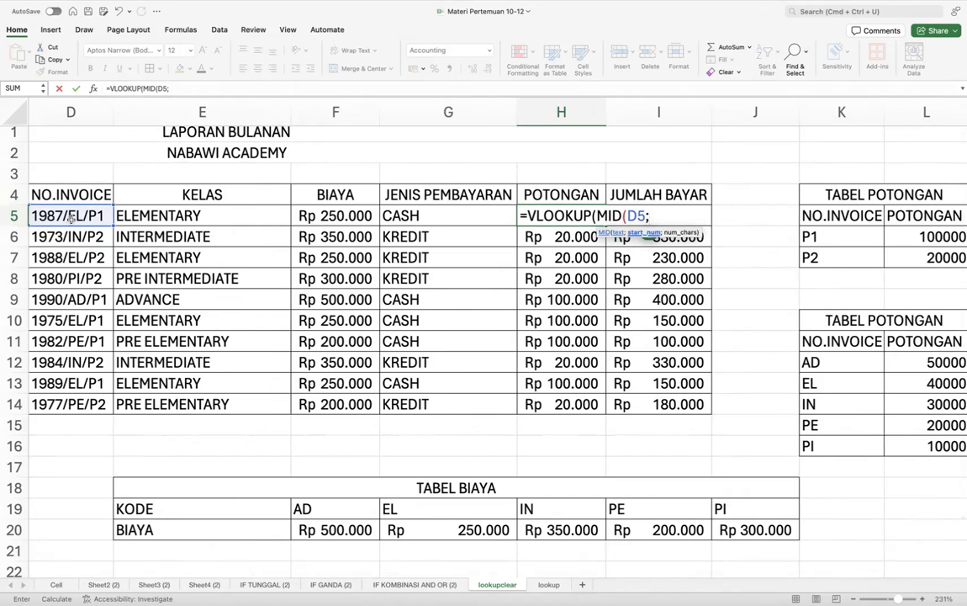
text(6;)
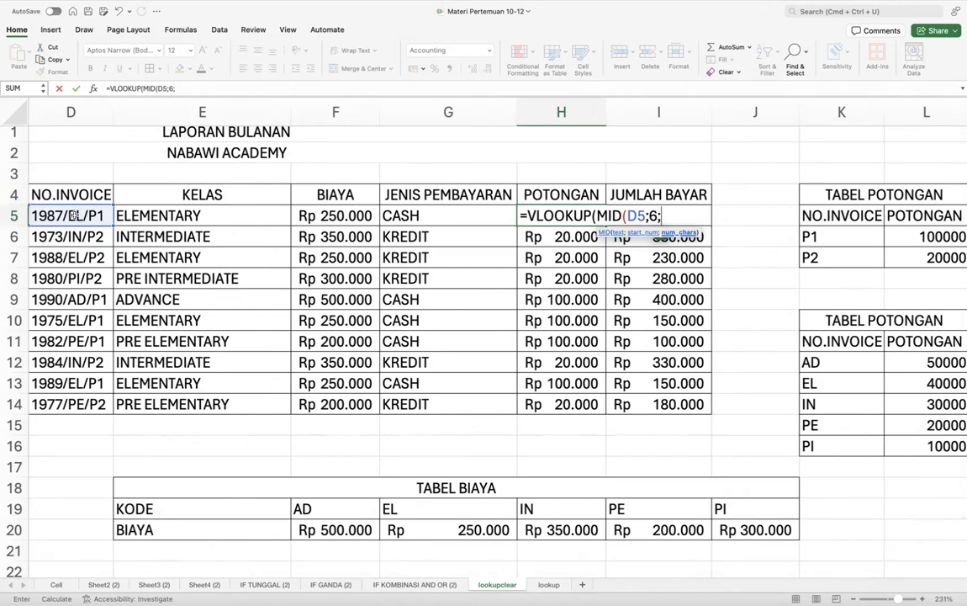
text(2))
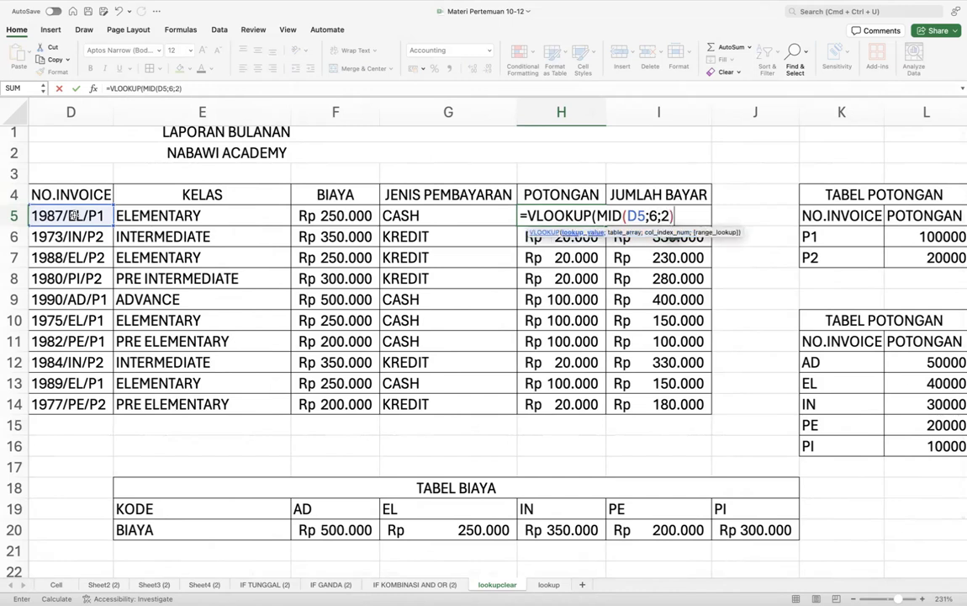
text(;)
- Finish with absolute range $K$12:$L$16 and column 2, showing Rp 40.000
scroll(295, 311, right, 3)
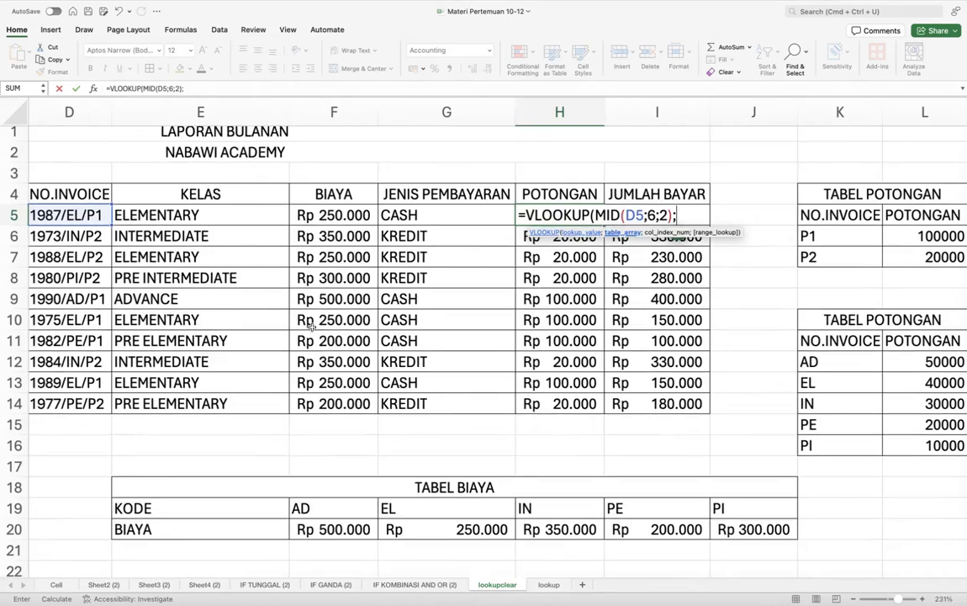
scroll(580, 333, right, 2)
drag(644, 362, 707, 443)
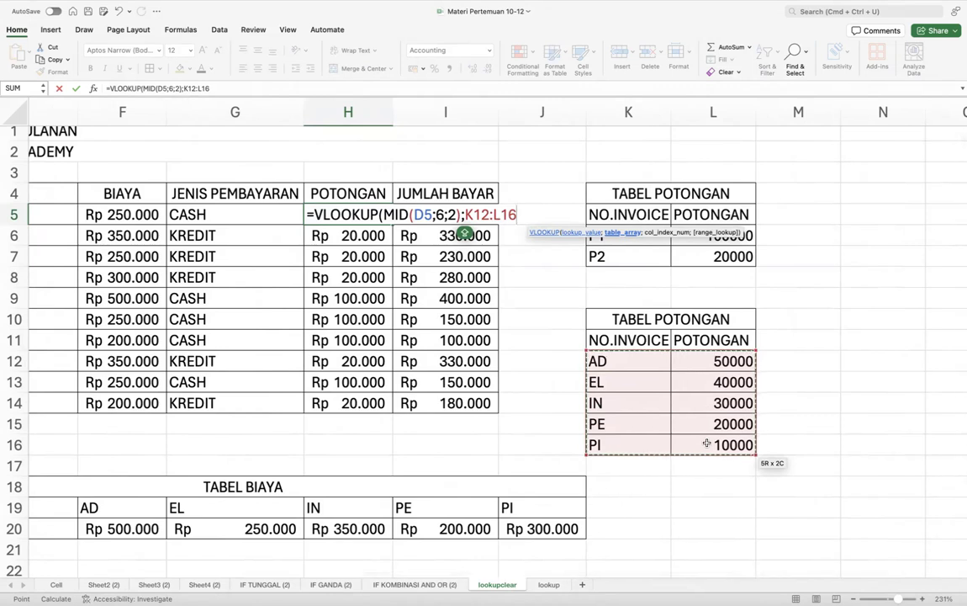
key(F4)
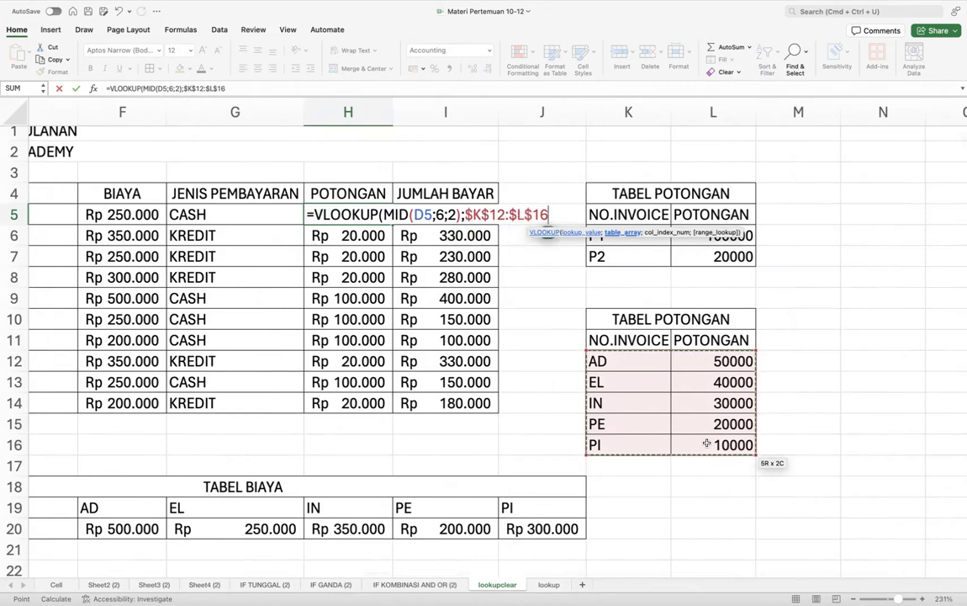
text(;)
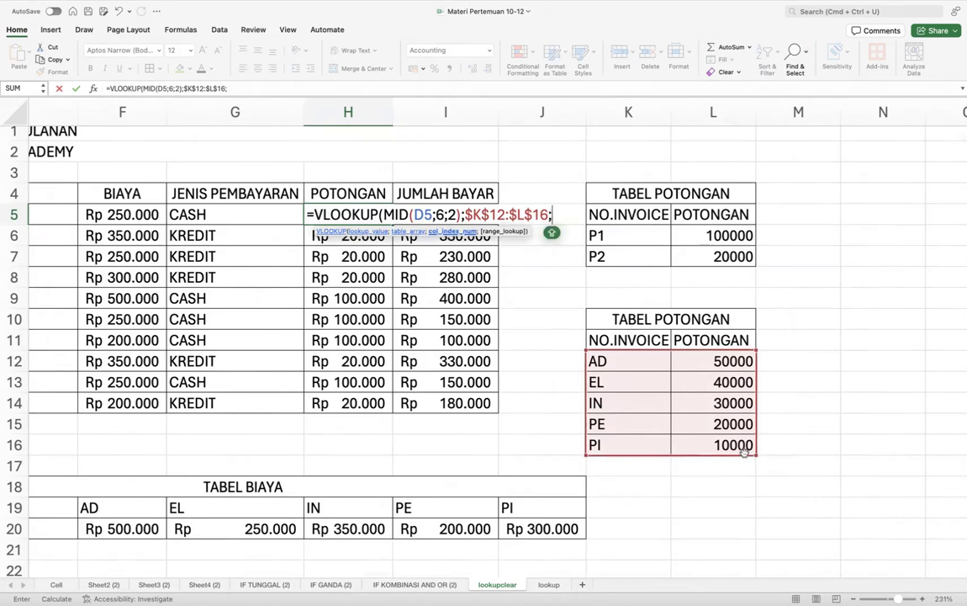
text(2)
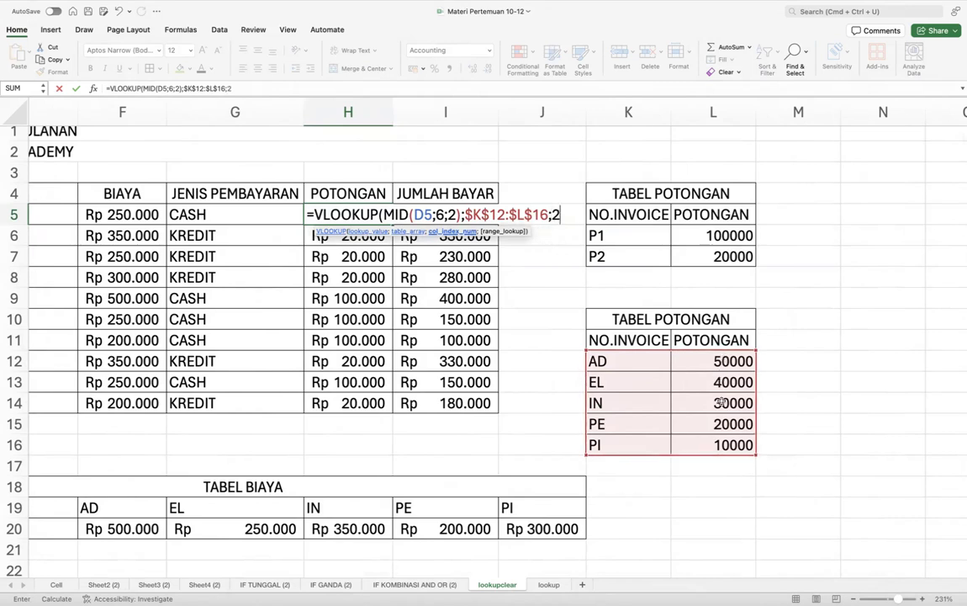
text())
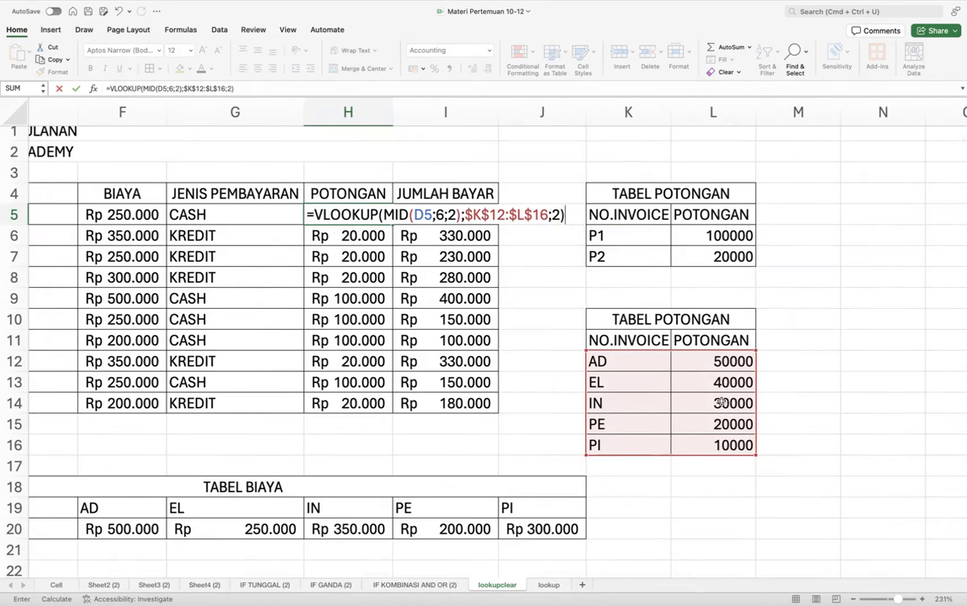
key(Return)
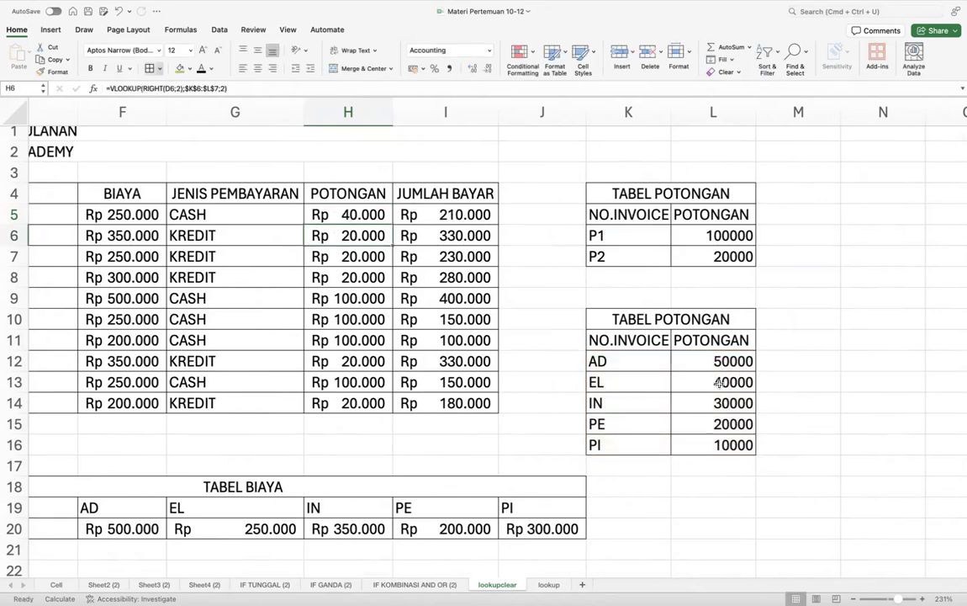
- Fill H5's class-code discount formula down to H14 and check the IN and PE discount values
click(350, 214)
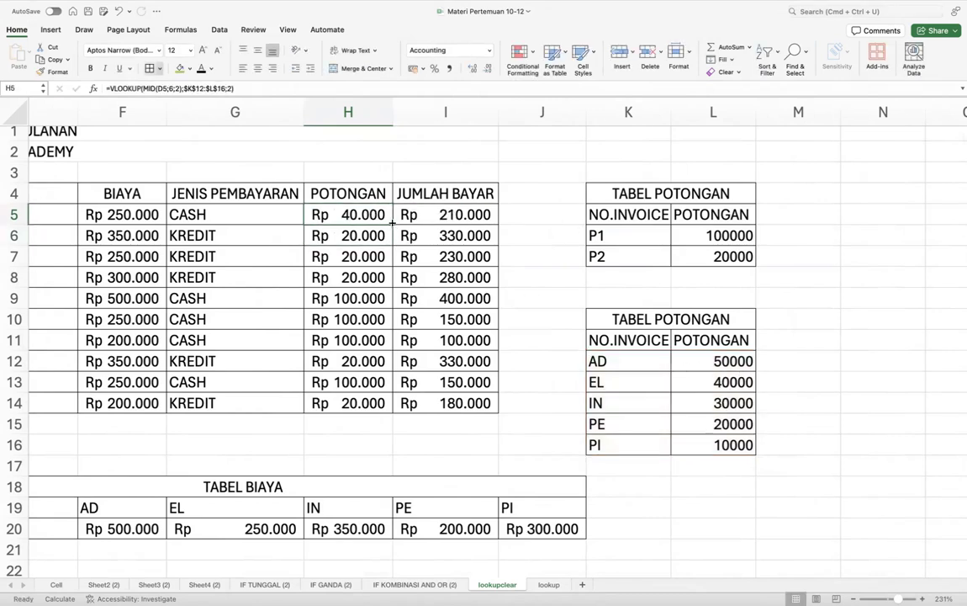
drag(392, 224, 388, 405)
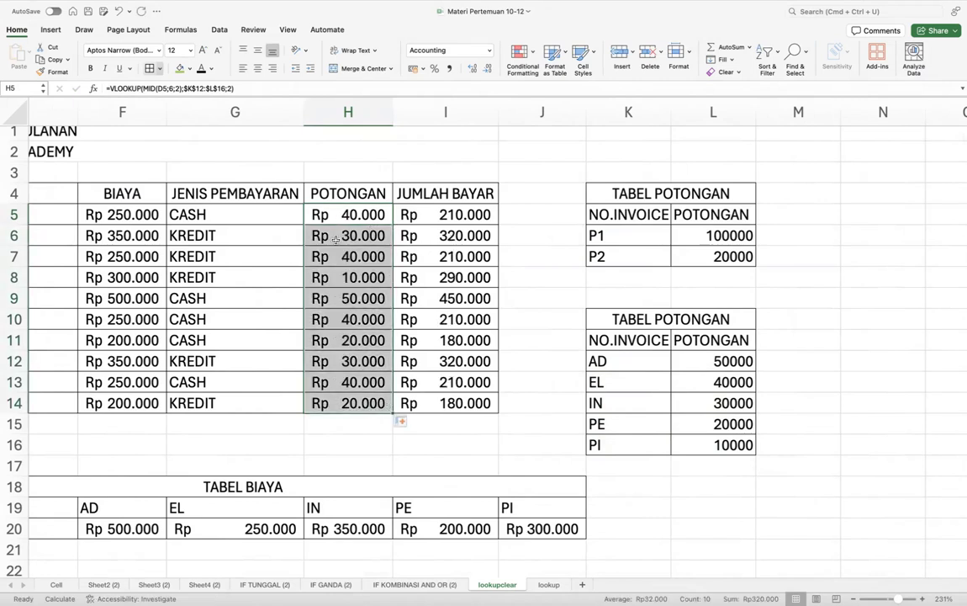
click(727, 395)
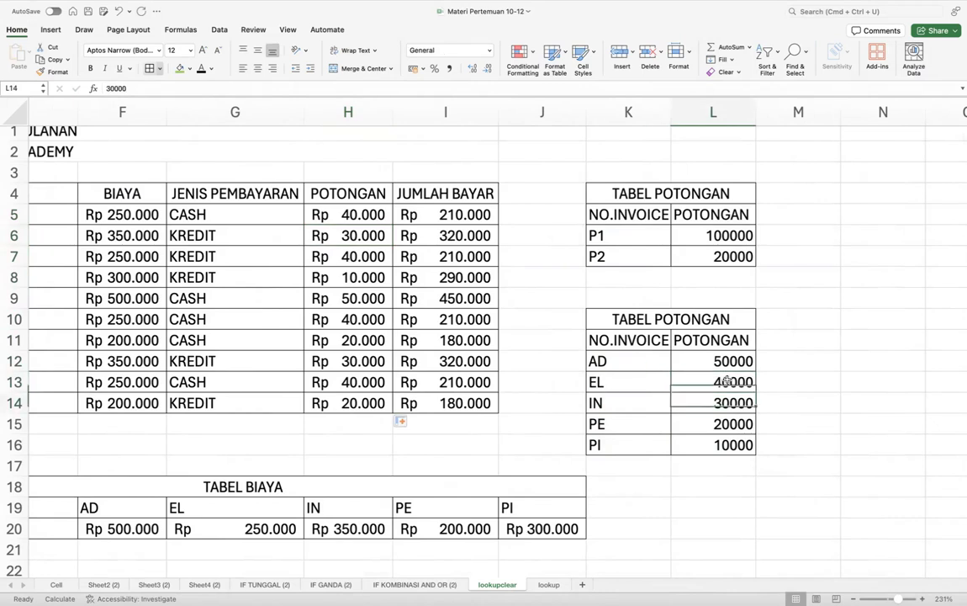
key(Down)
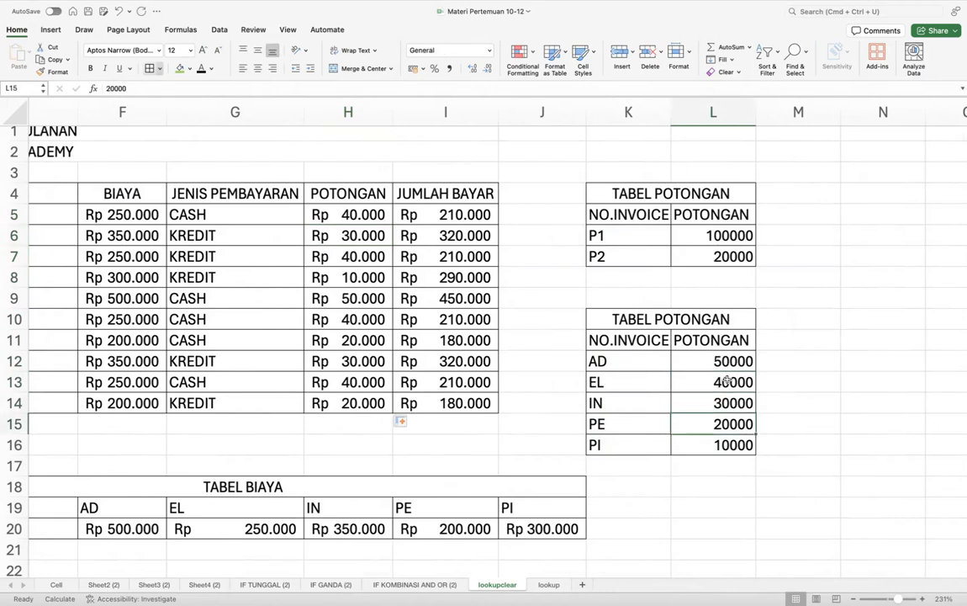
scroll(329, 292, left, 1)
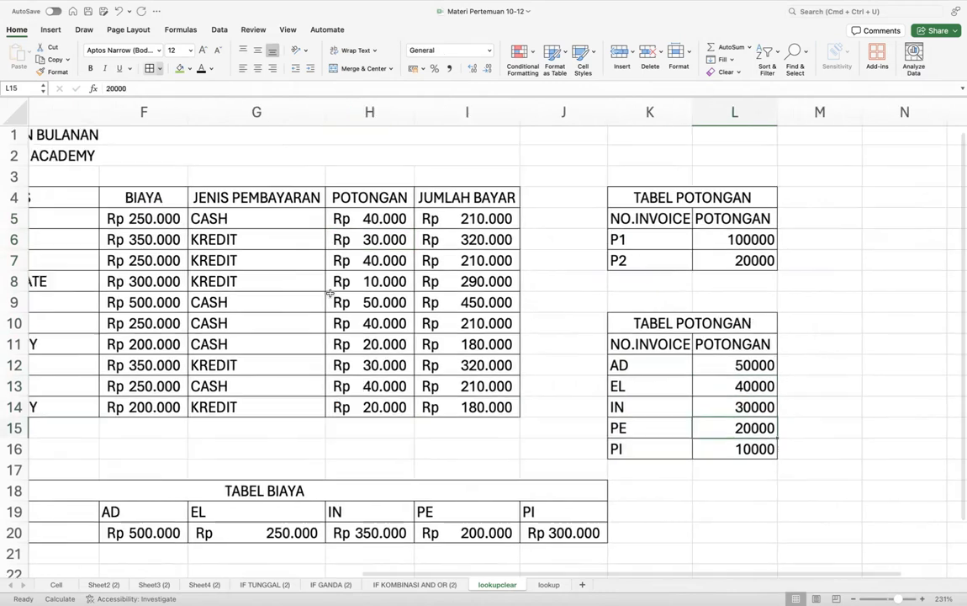
scroll(329, 292, left, 2)
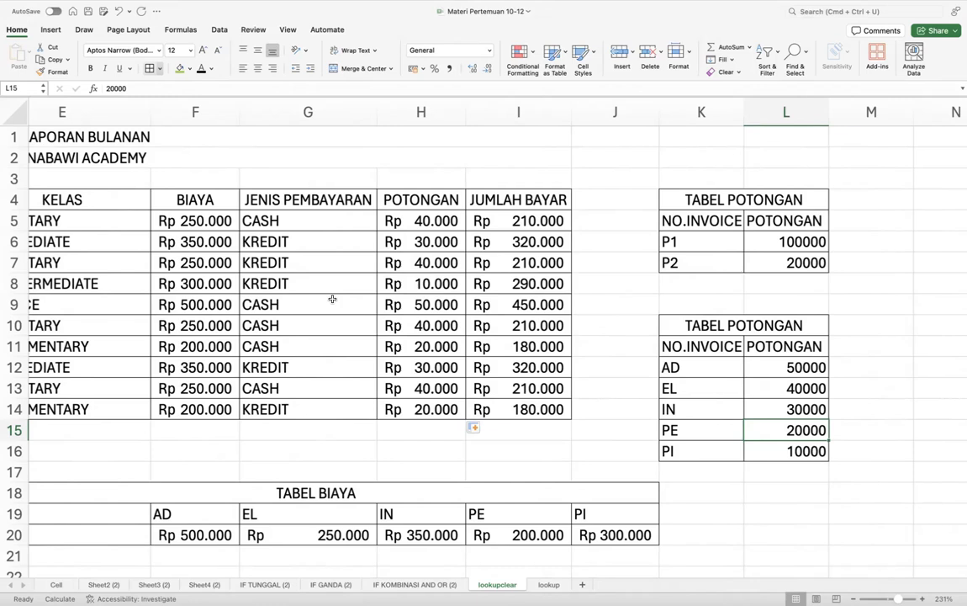
scroll(333, 299, left, 3)
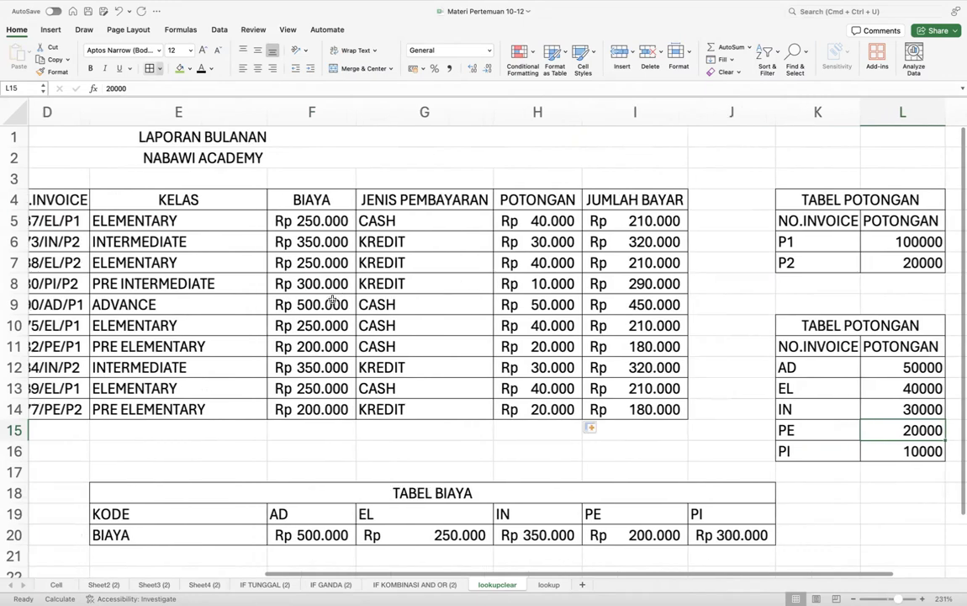
scroll(333, 299, down, 2)
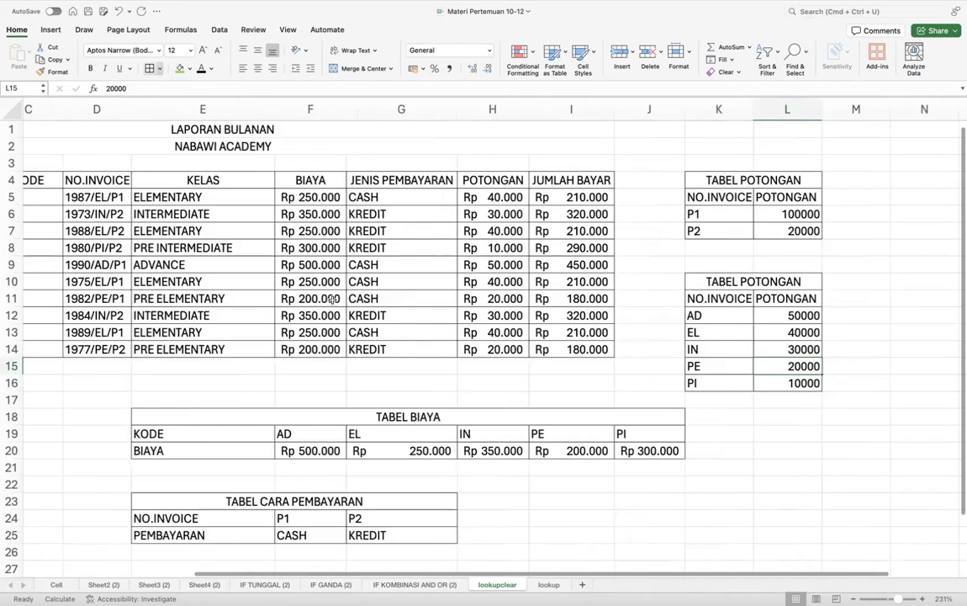
scroll(333, 298, down, 2)
scroll(332, 304, left, 2)
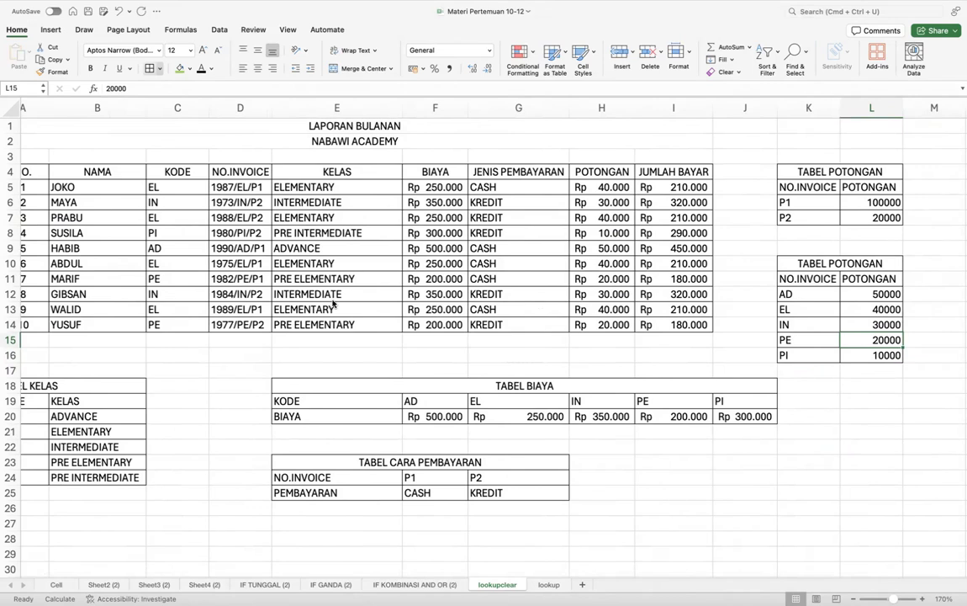
click(570, 11)
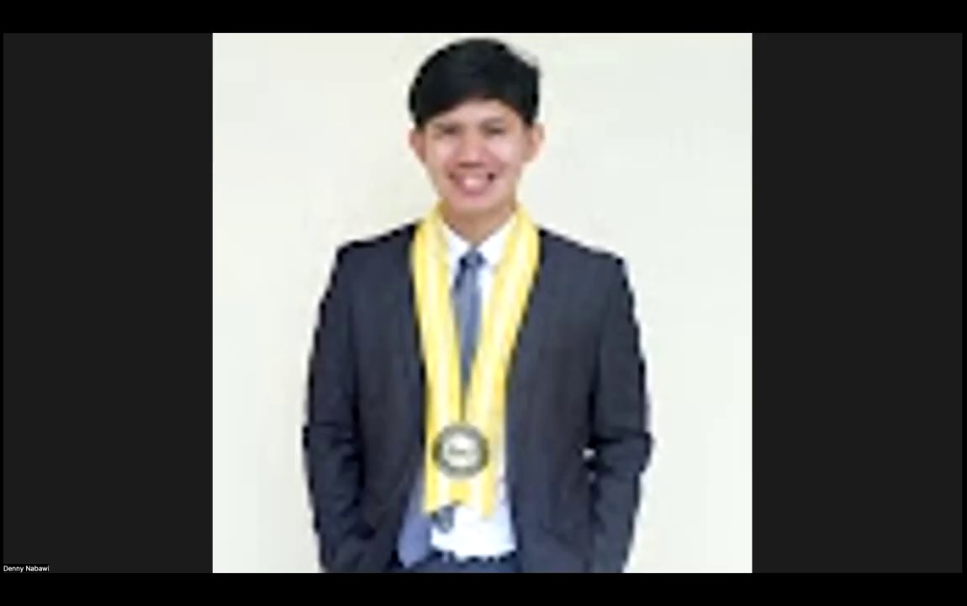